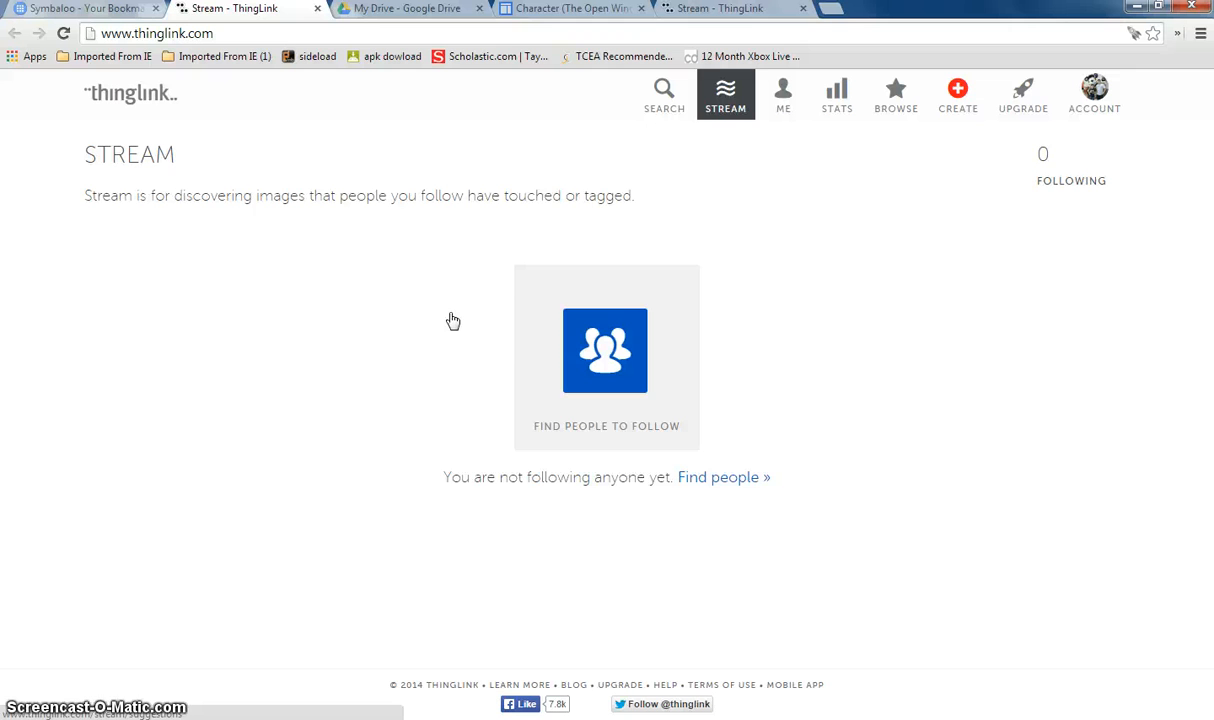
pyautogui.click(958, 95)
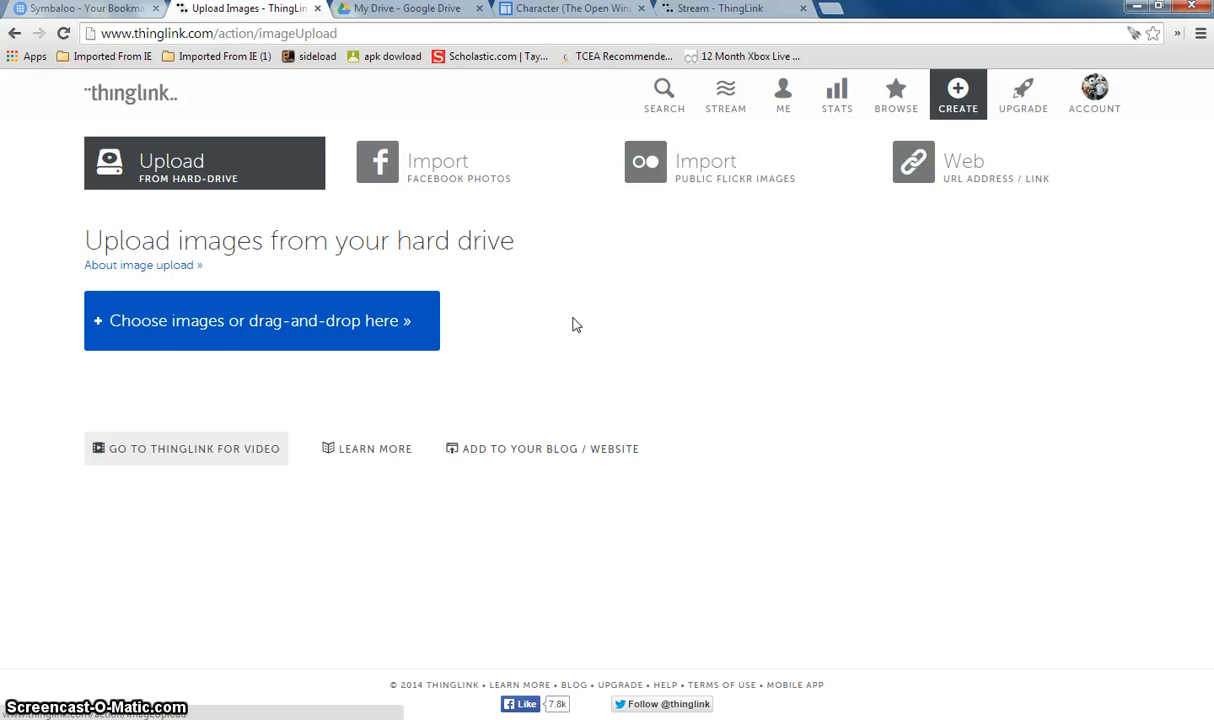
pyautogui.click(1095, 108)
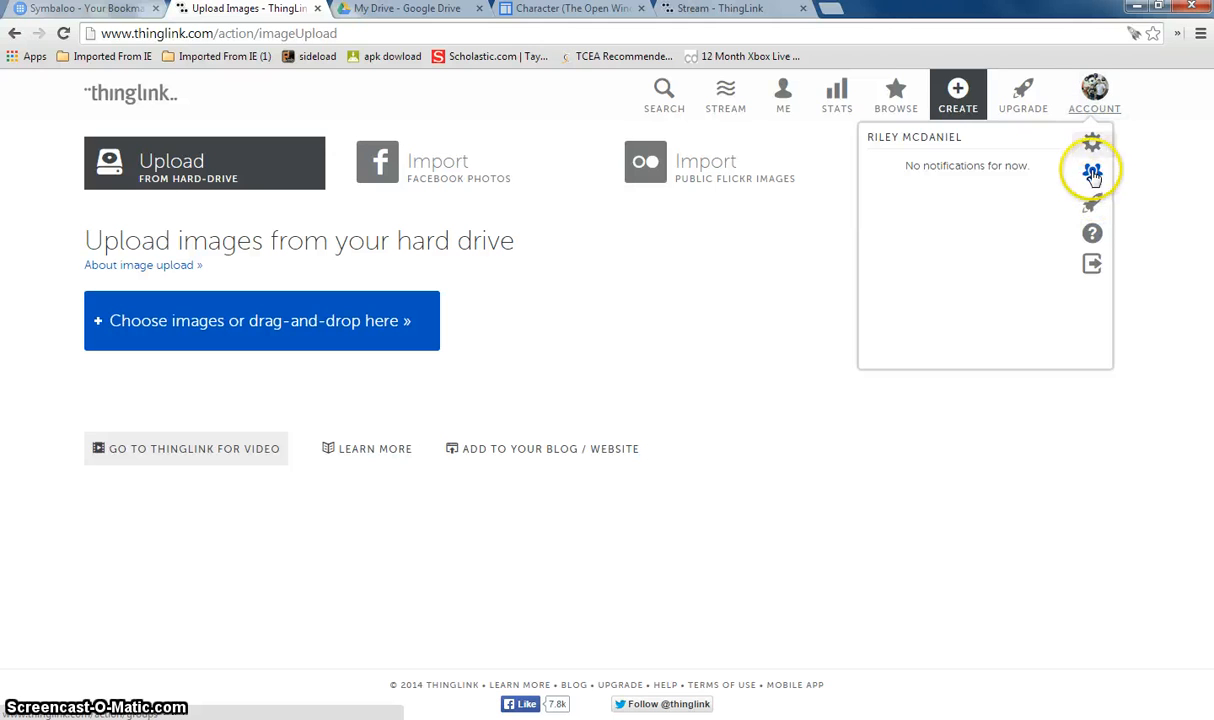
pyautogui.click(965, 113)
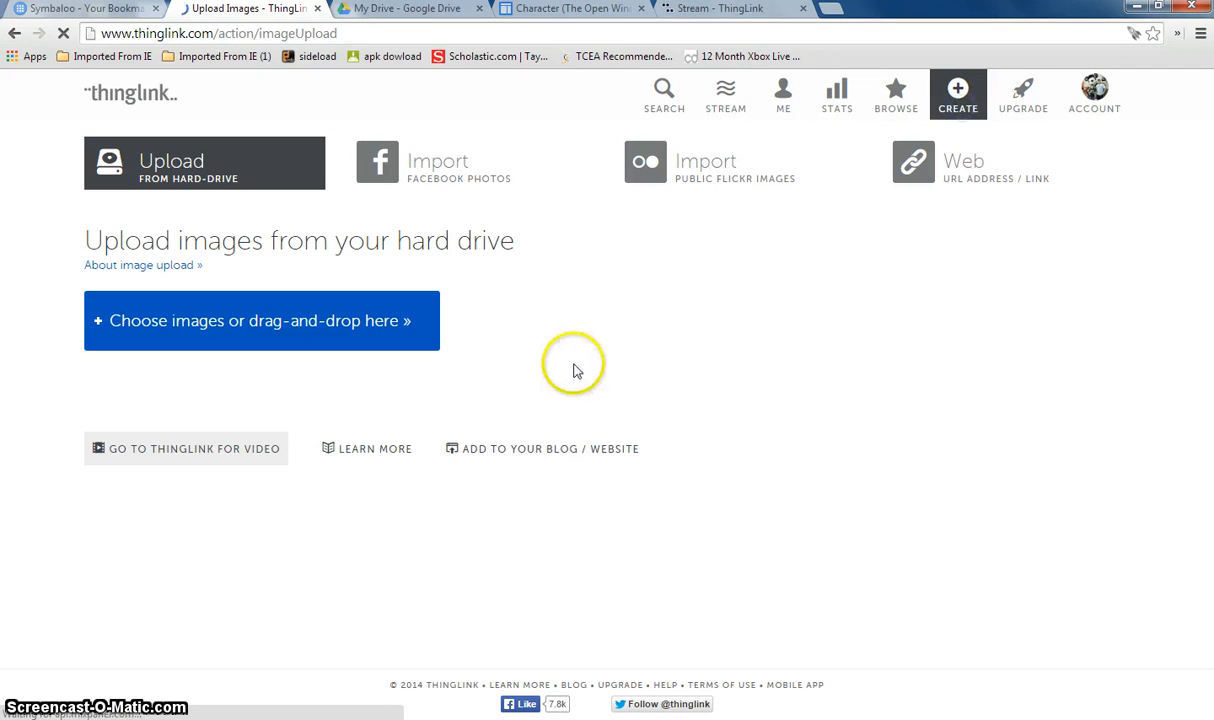
# Open the existing Black Friday image from the profile and view the BBC article linked from one of its tags.
pyautogui.click(789, 108)
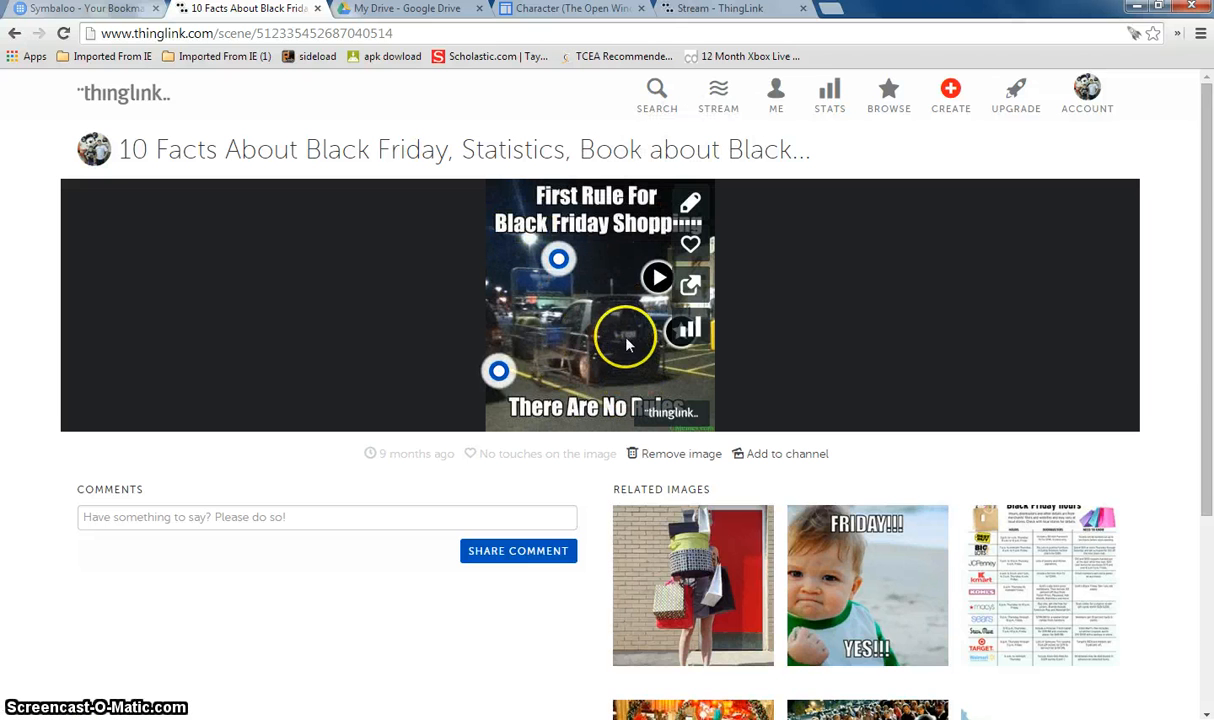
pyautogui.click(502, 373)
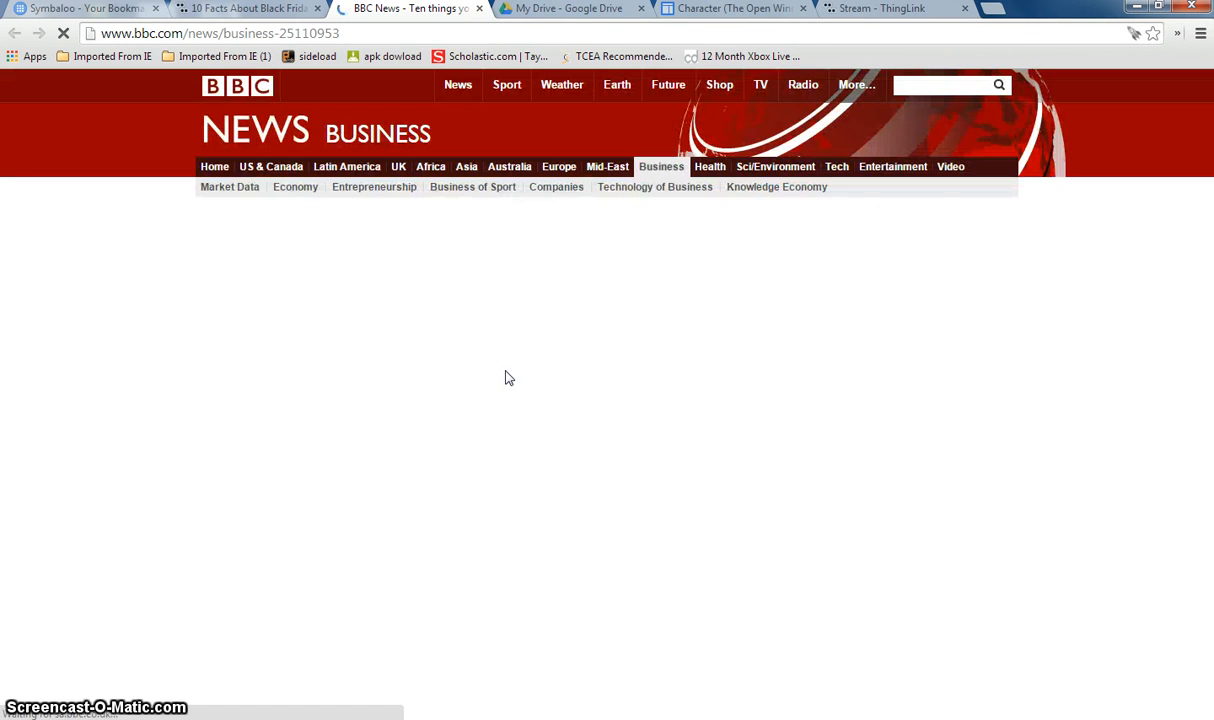
pyautogui.click(480, 9)
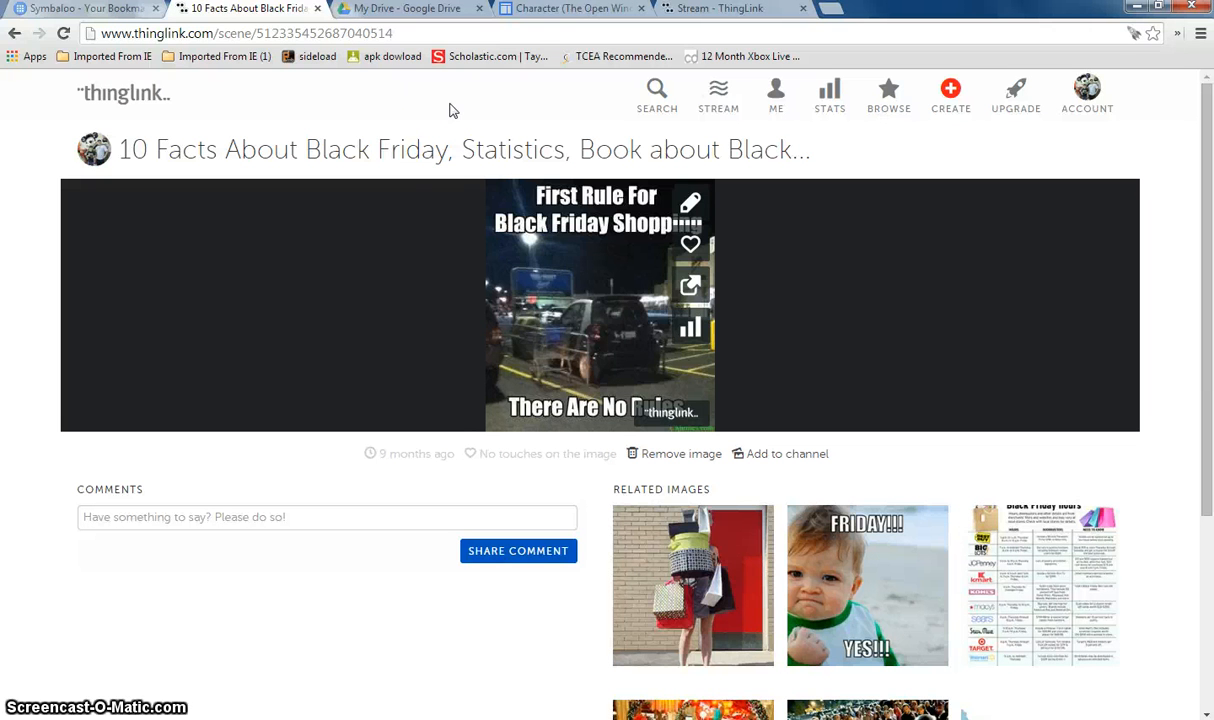
pyautogui.moveTo(502, 374)
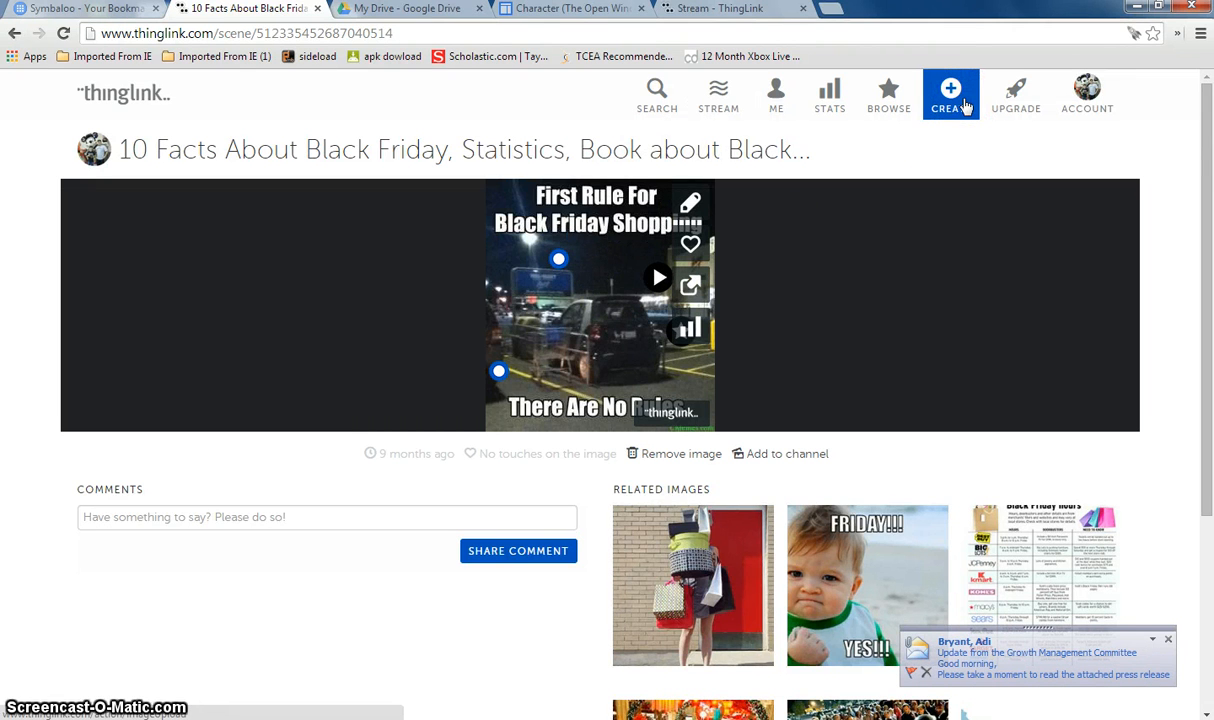
# Upload the Washingtondc JPEG from the Desktop as a new interactive image.
pyautogui.click(963, 101)
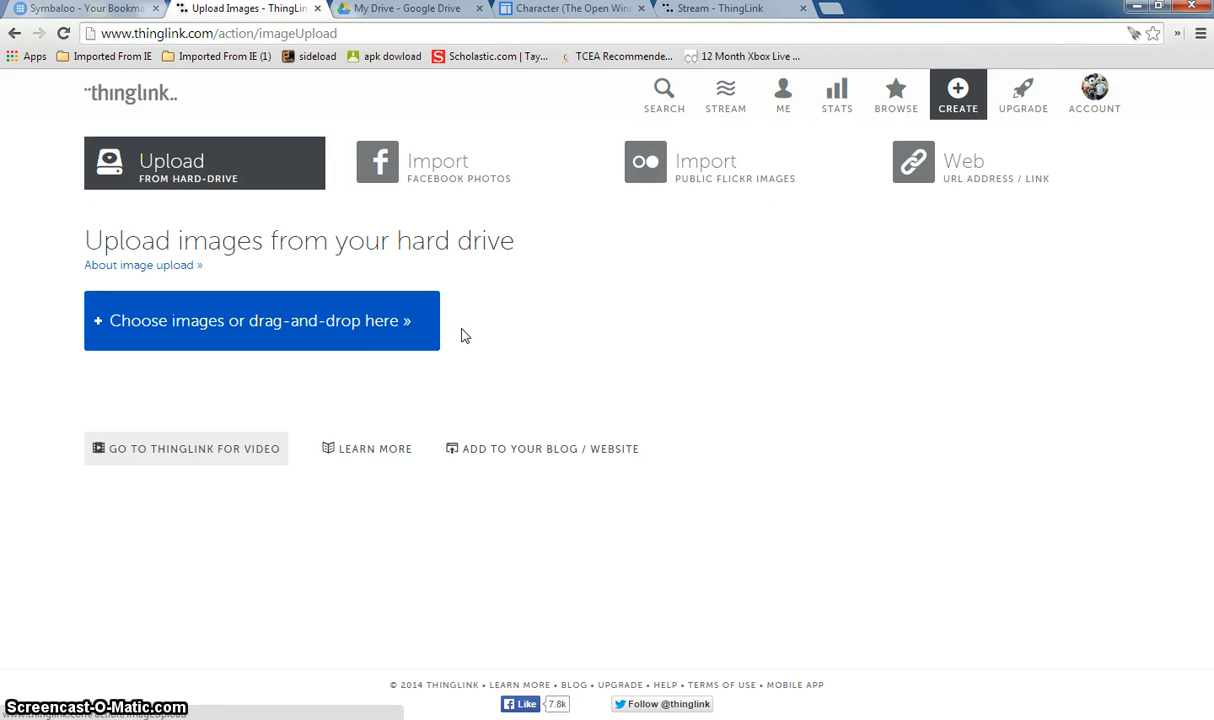
pyautogui.click(453, 326)
pyautogui.click(459, 326)
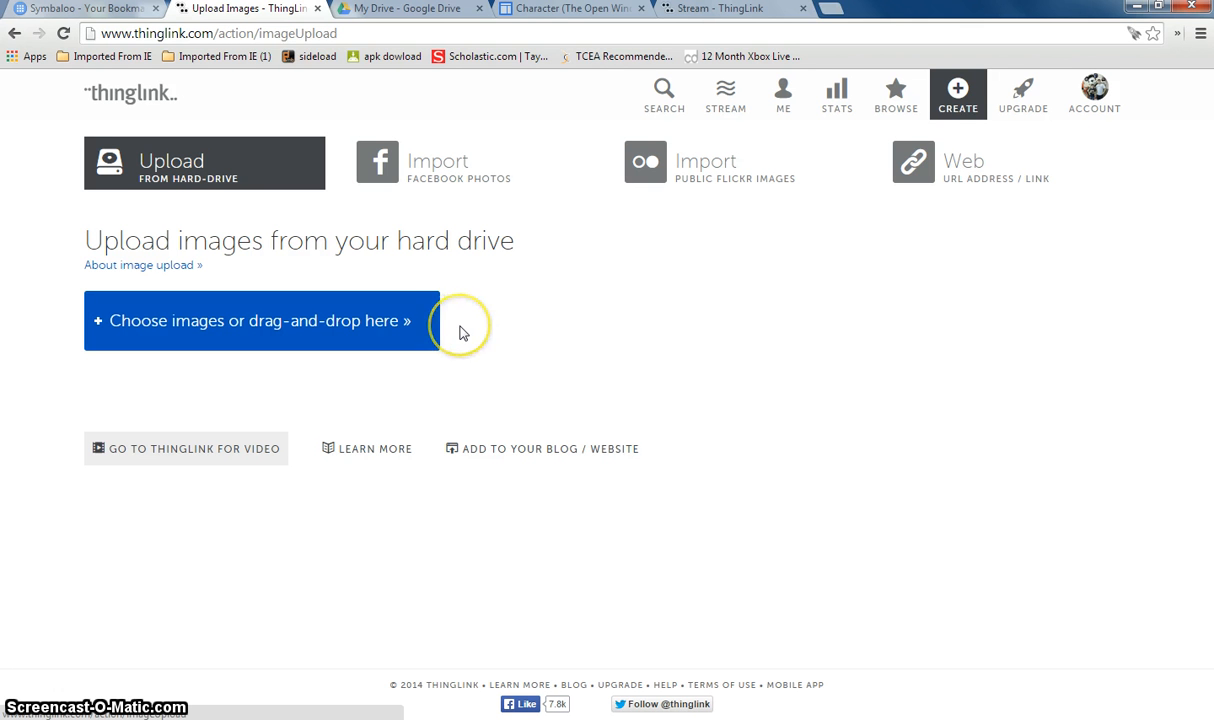
pyautogui.click(408, 322)
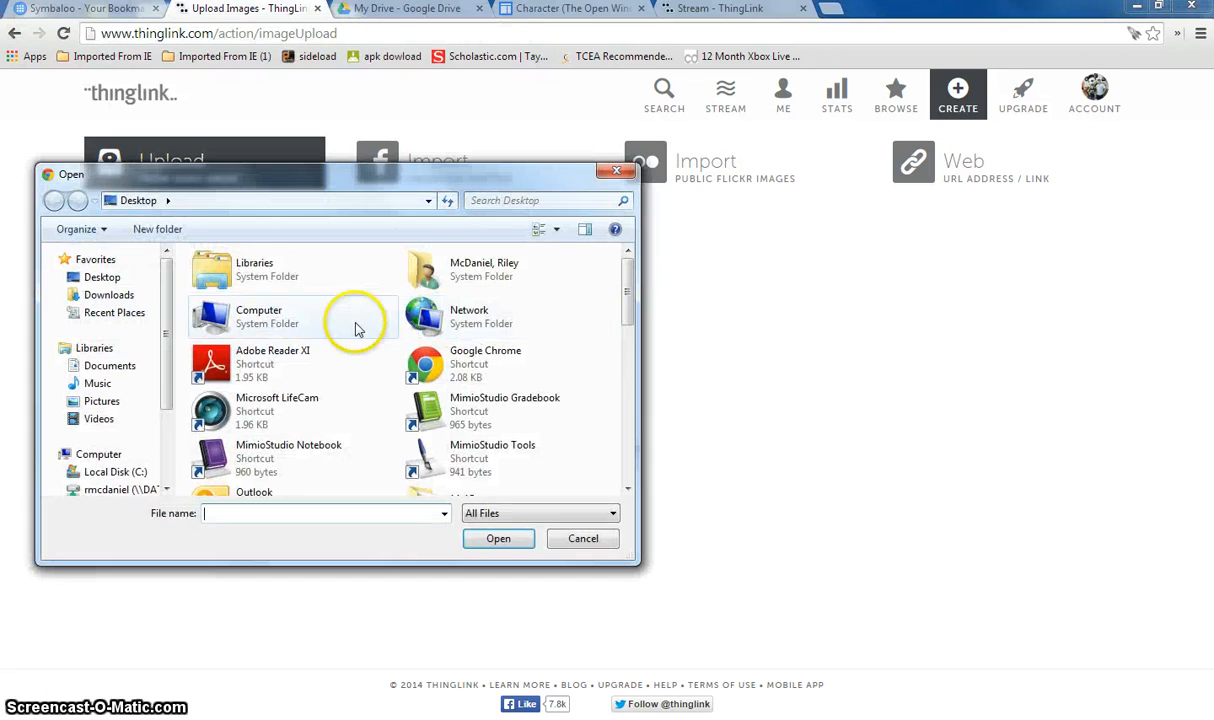
pyautogui.click(128, 278)
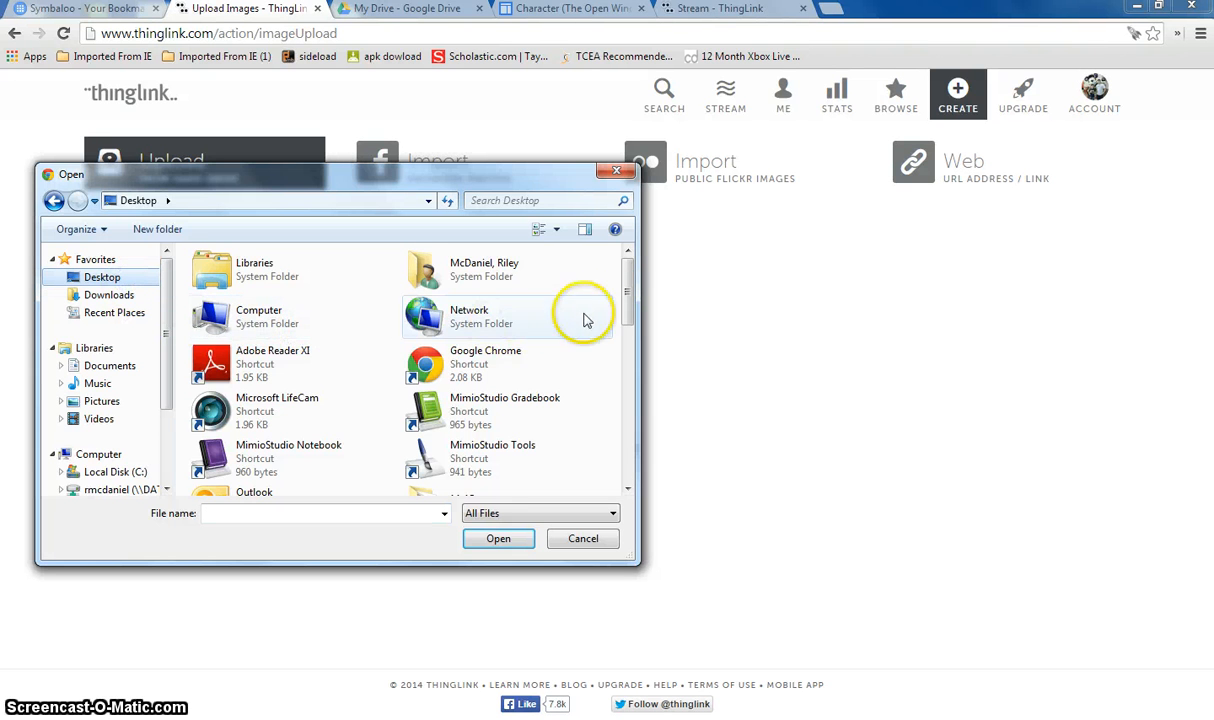
pyautogui.moveTo(629, 280); pyautogui.dragTo(630, 430)
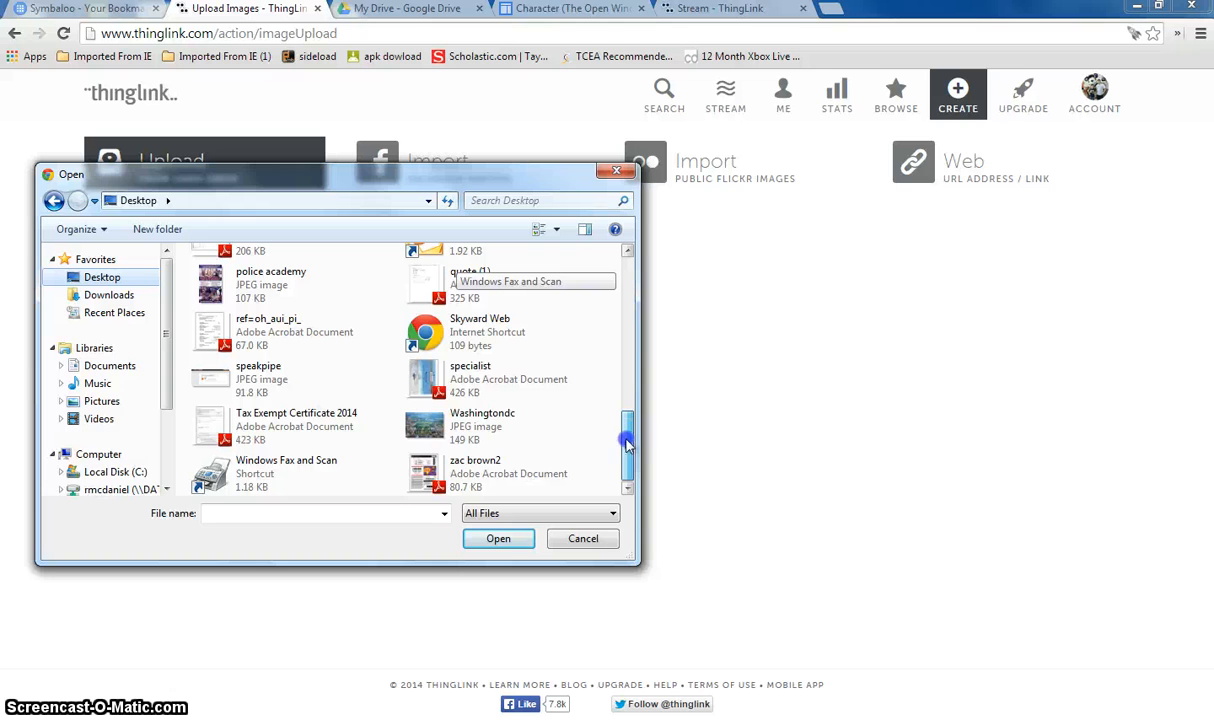
pyautogui.doubleClick(522, 416)
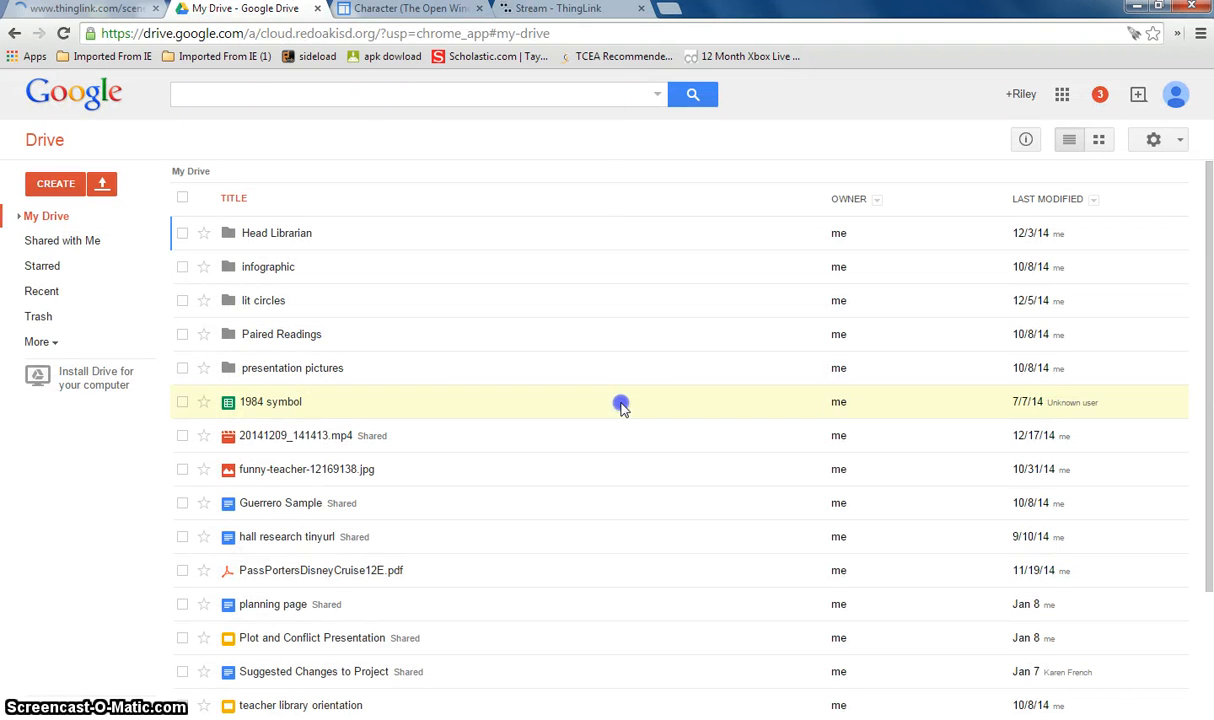
# Switch to the other ThingLink page and upload the Washingtondc image there for tagging.
pyautogui.click(579, 16)
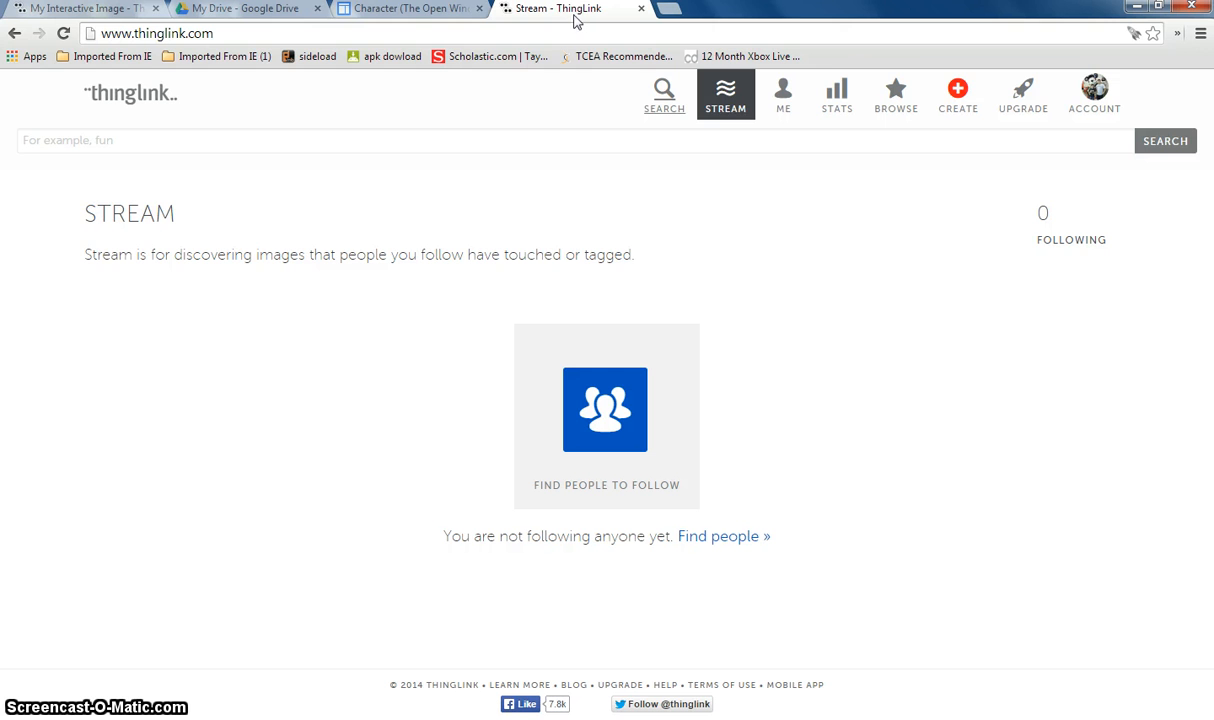
pyautogui.click(958, 103)
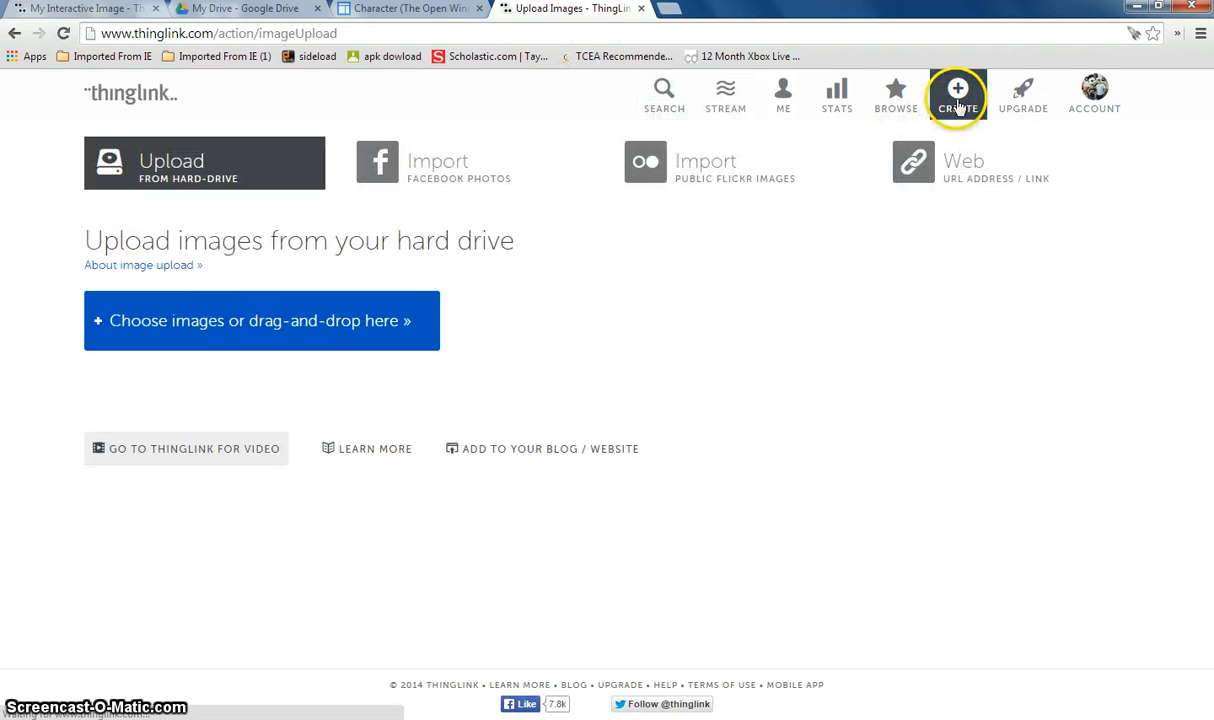
pyautogui.click(393, 336)
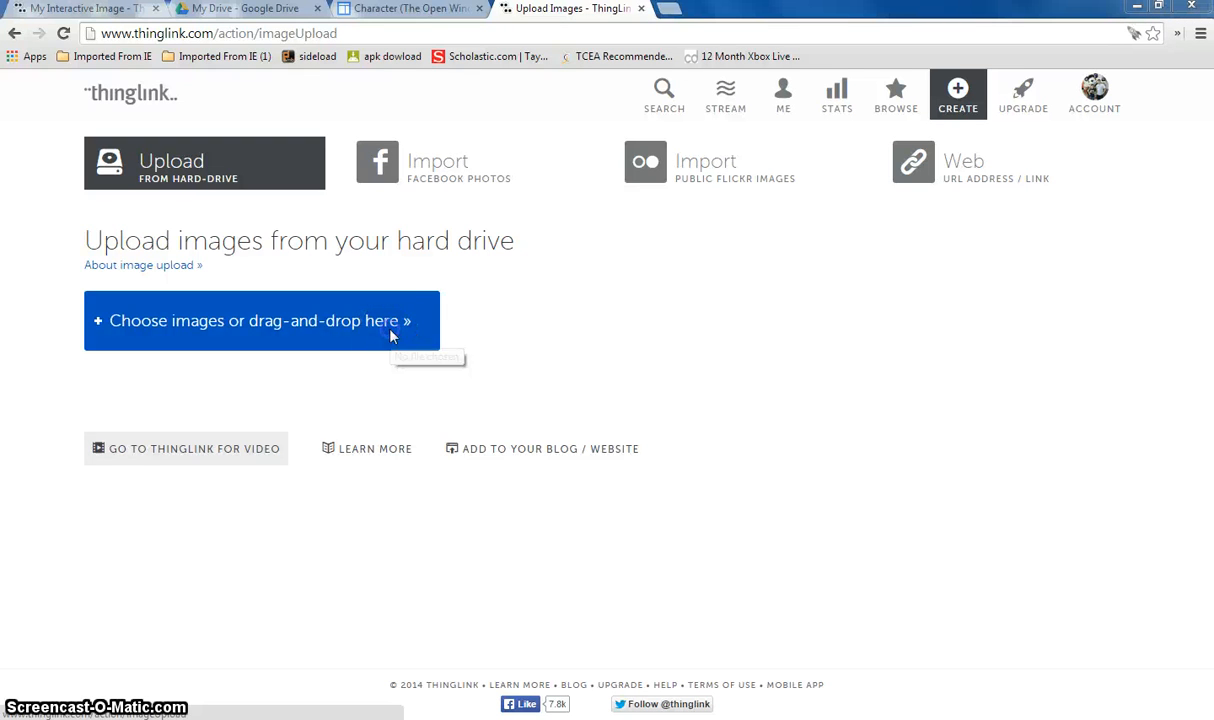
pyautogui.moveTo(620, 307); pyautogui.dragTo(620, 465)
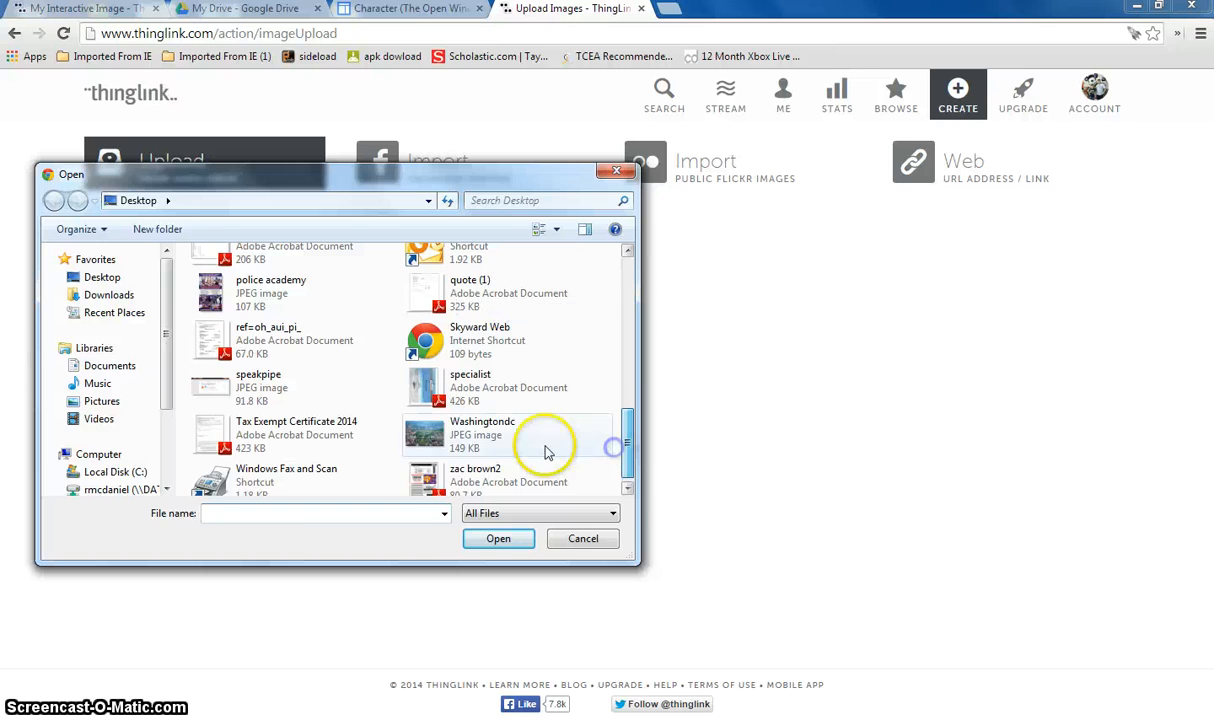
pyautogui.doubleClick(515, 461)
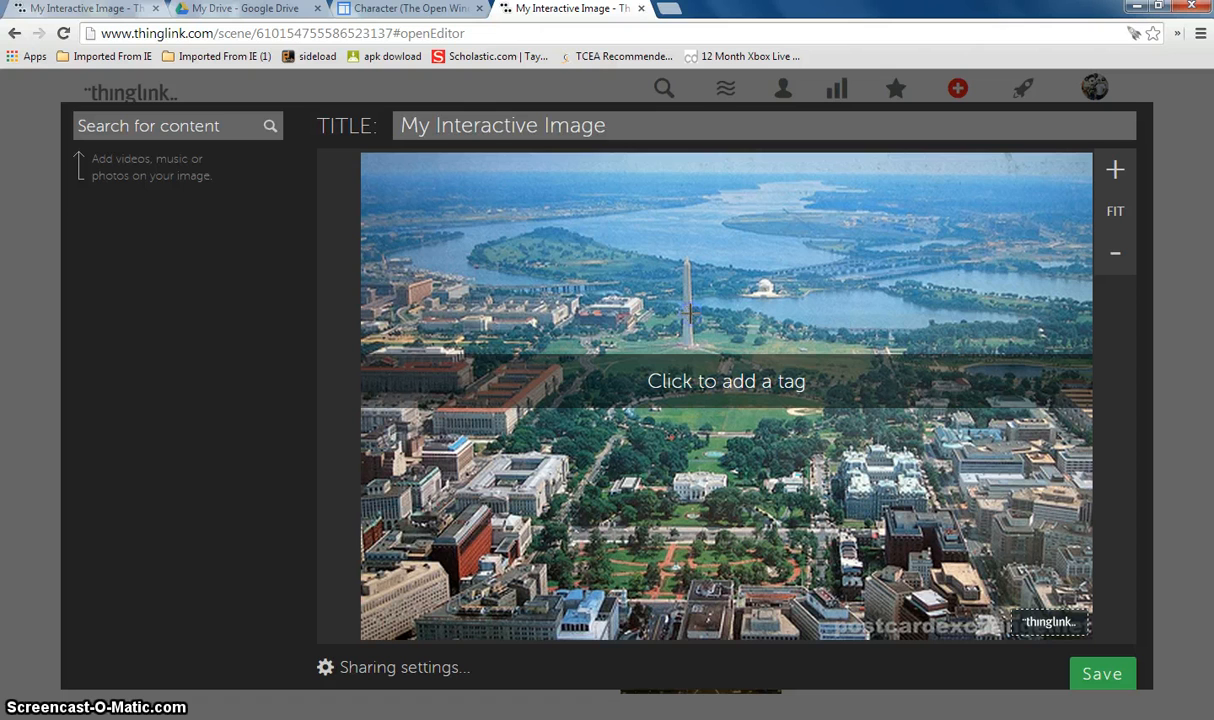
# Search the tag content for "washington monument" and look through the results.
pyautogui.click(244, 126)
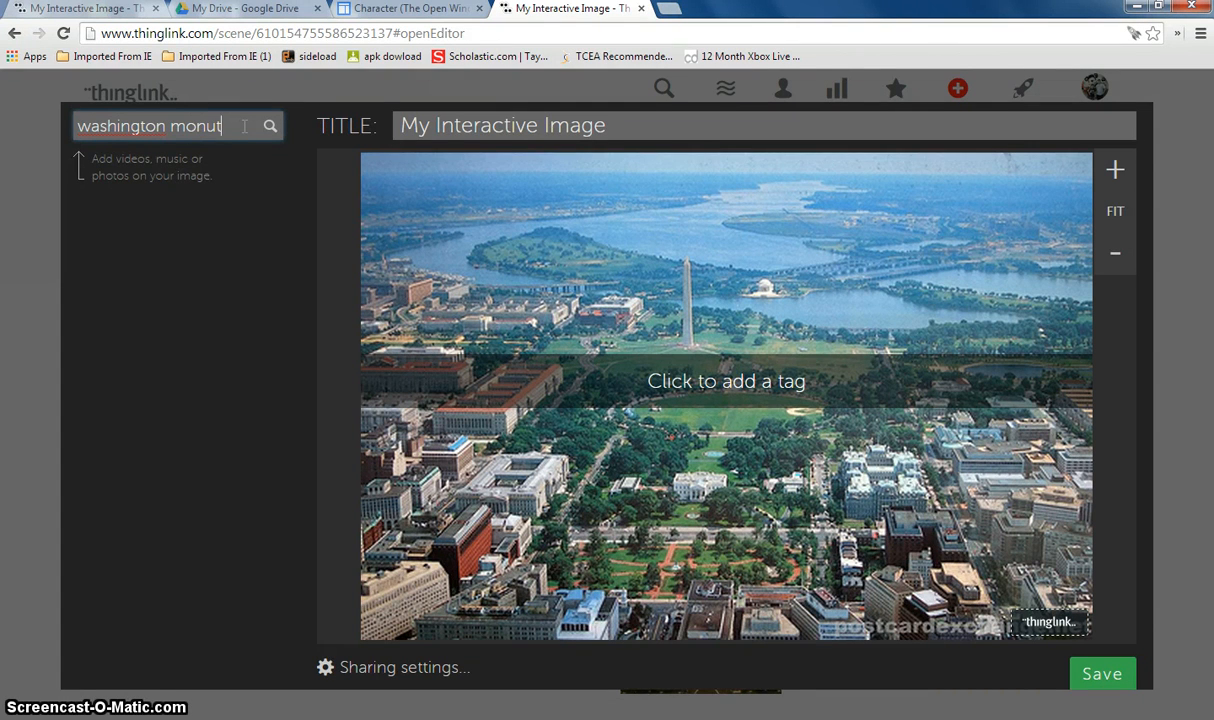
pyautogui.write('washington monumen')
pyautogui.press('Return')
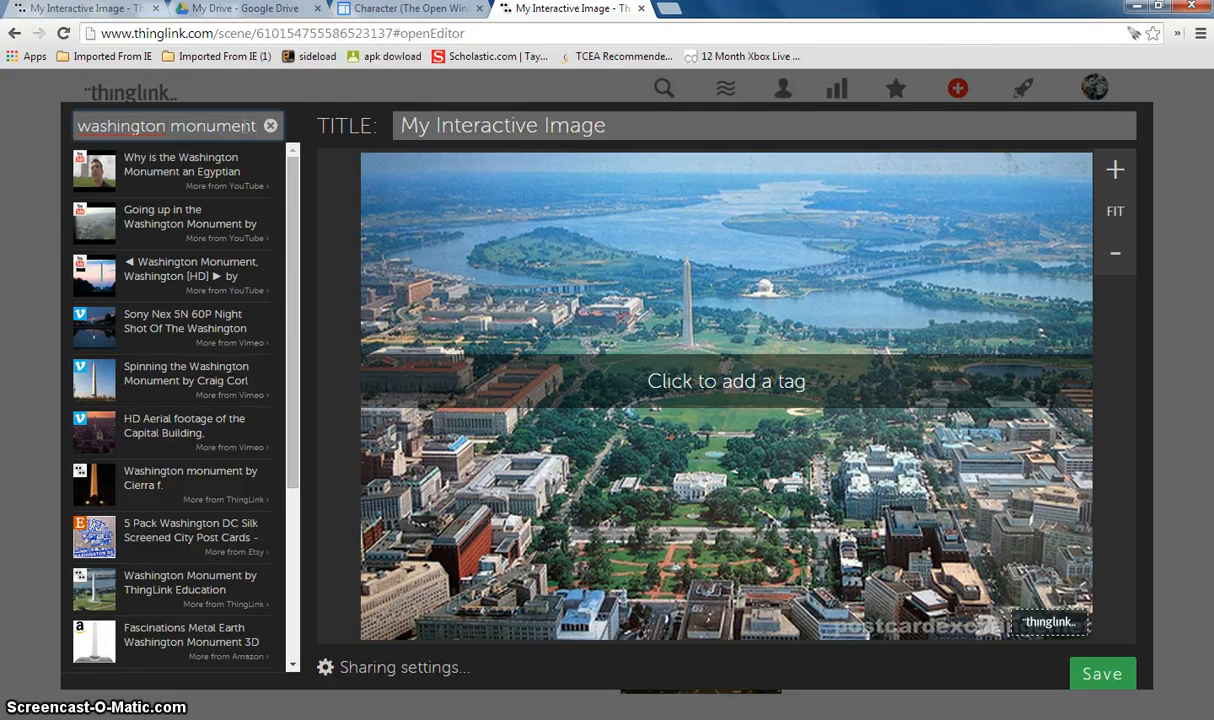
pyautogui.scroll(-1, 297, 315)
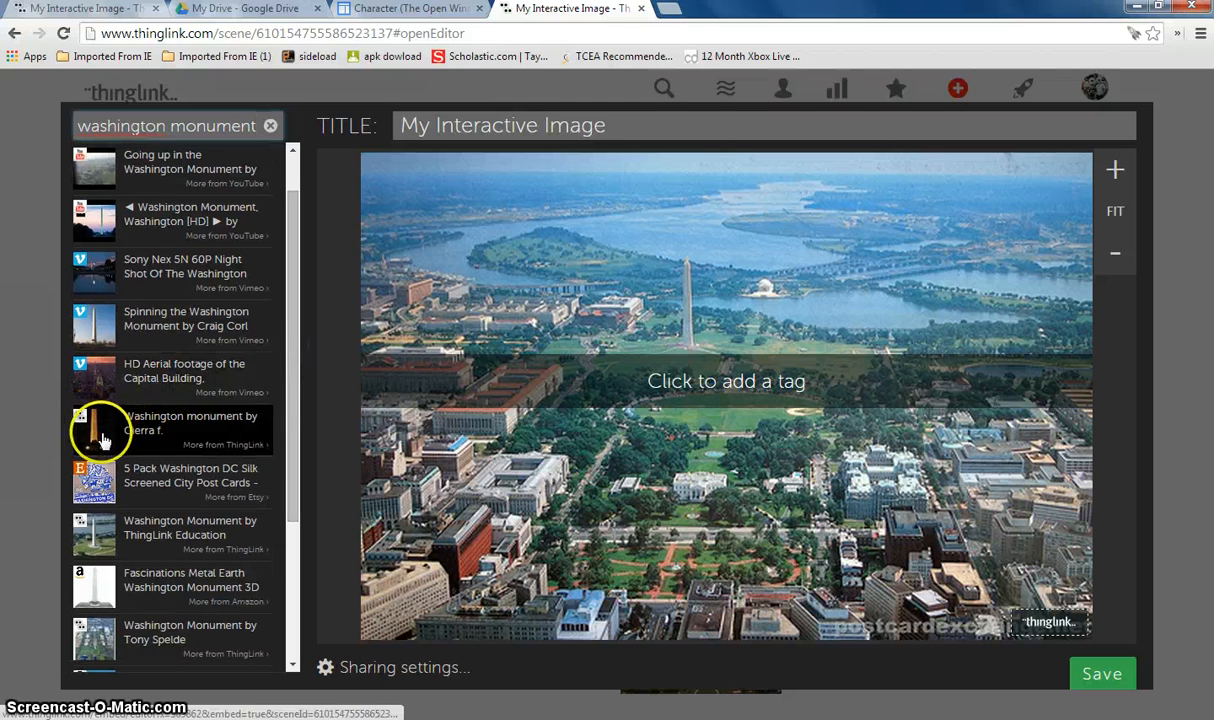
pyautogui.moveTo(293, 387); pyautogui.dragTo(287, 541)
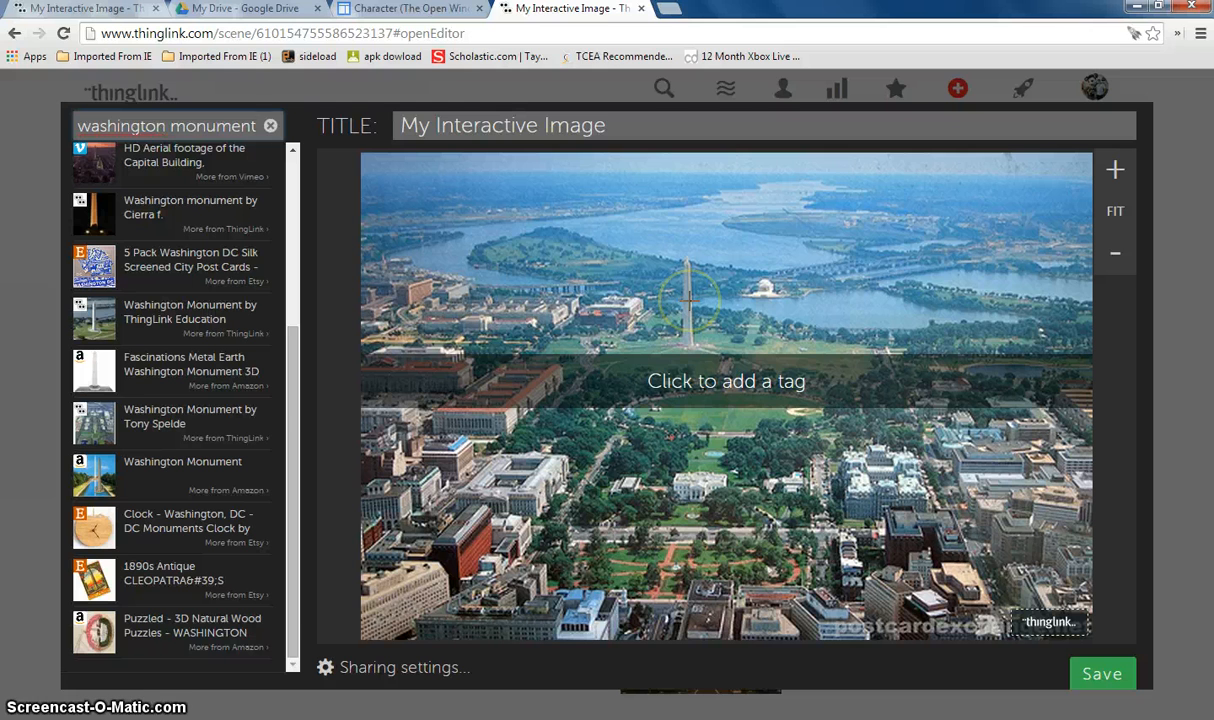
# Try tagging the monument with the Amazon "Washington Monument" result, and delete that tag.
pyautogui.click(174, 470)
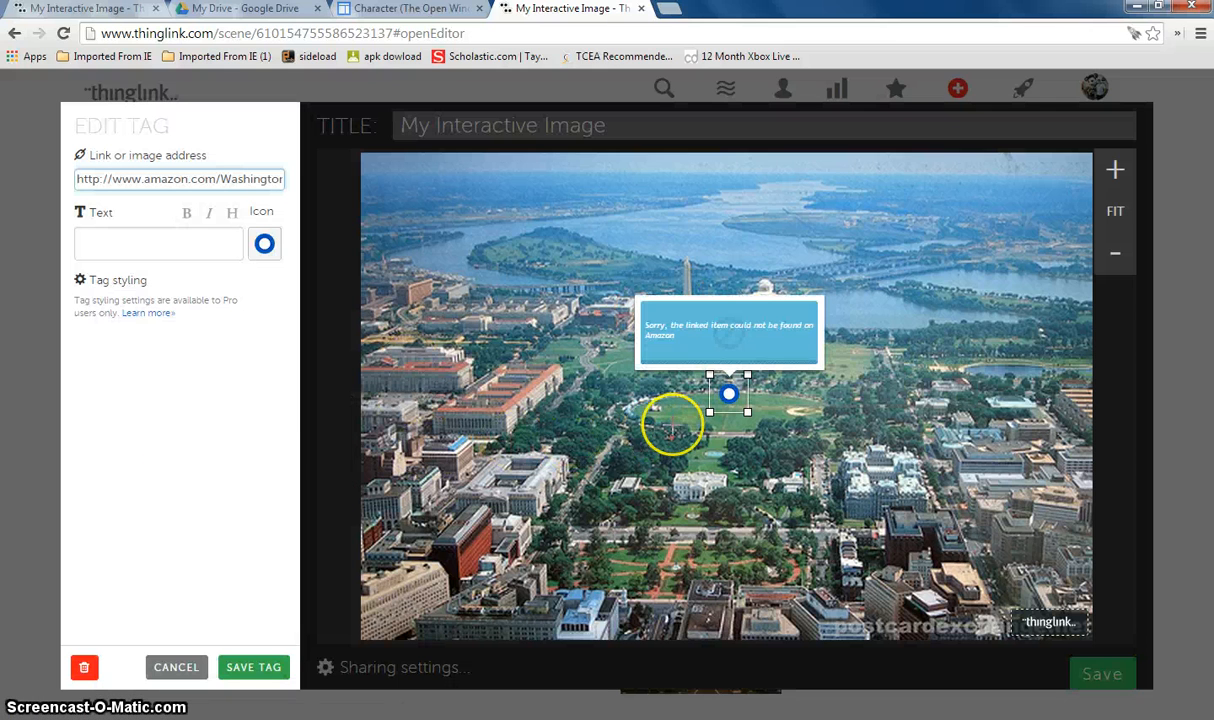
pyautogui.moveTo(728, 393); pyautogui.dragTo(690, 303)
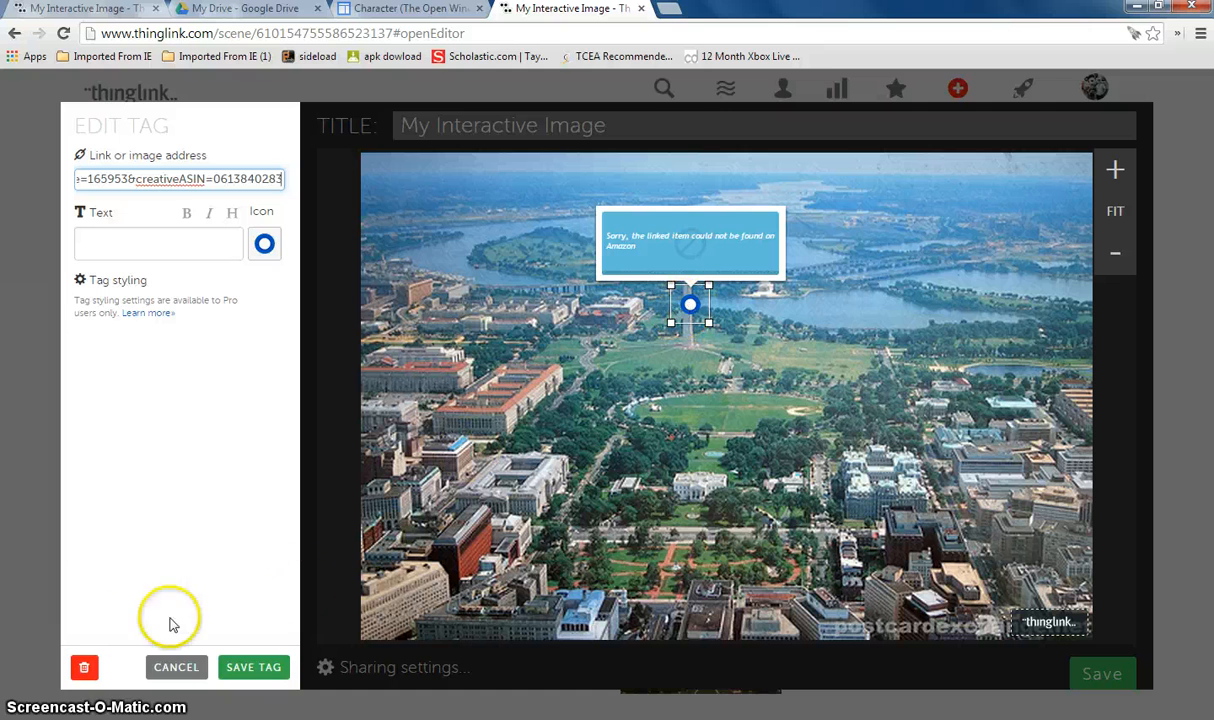
pyautogui.click(84, 667)
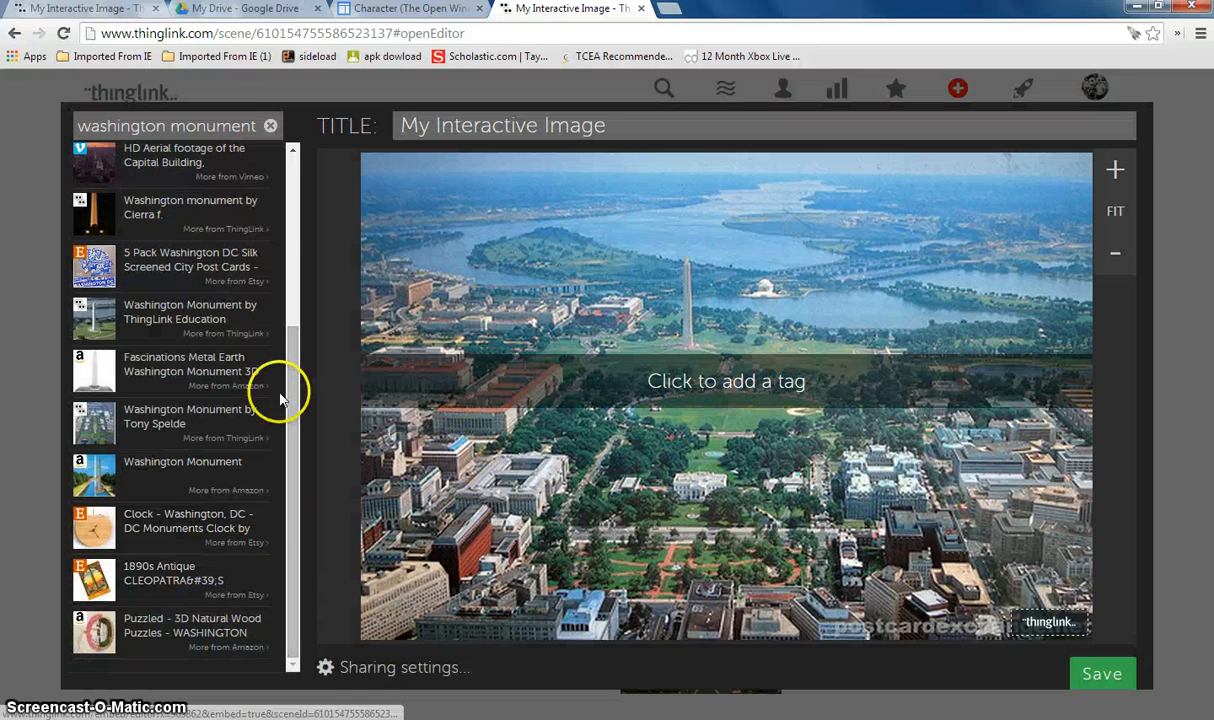
# Add the ThingLink search result with the night photo of the Washington Monument as a tag.
pyautogui.moveTo(293, 387)
pyautogui.mouseDown()
pyautogui.moveTo(298, 203)
pyautogui.moveTo(309, 326)
pyautogui.moveTo(298, 320)
pyautogui.moveTo(298, 390)
pyautogui.mouseUp()
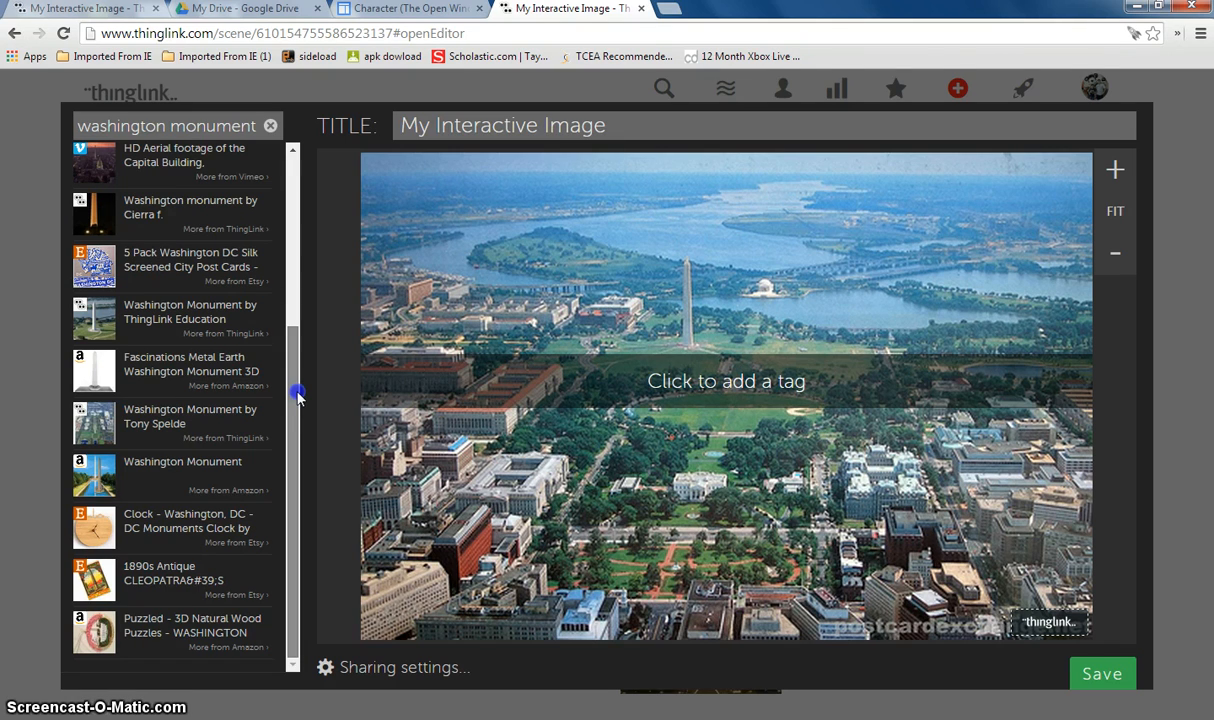
pyautogui.moveTo(298, 390); pyautogui.dragTo(306, 339)
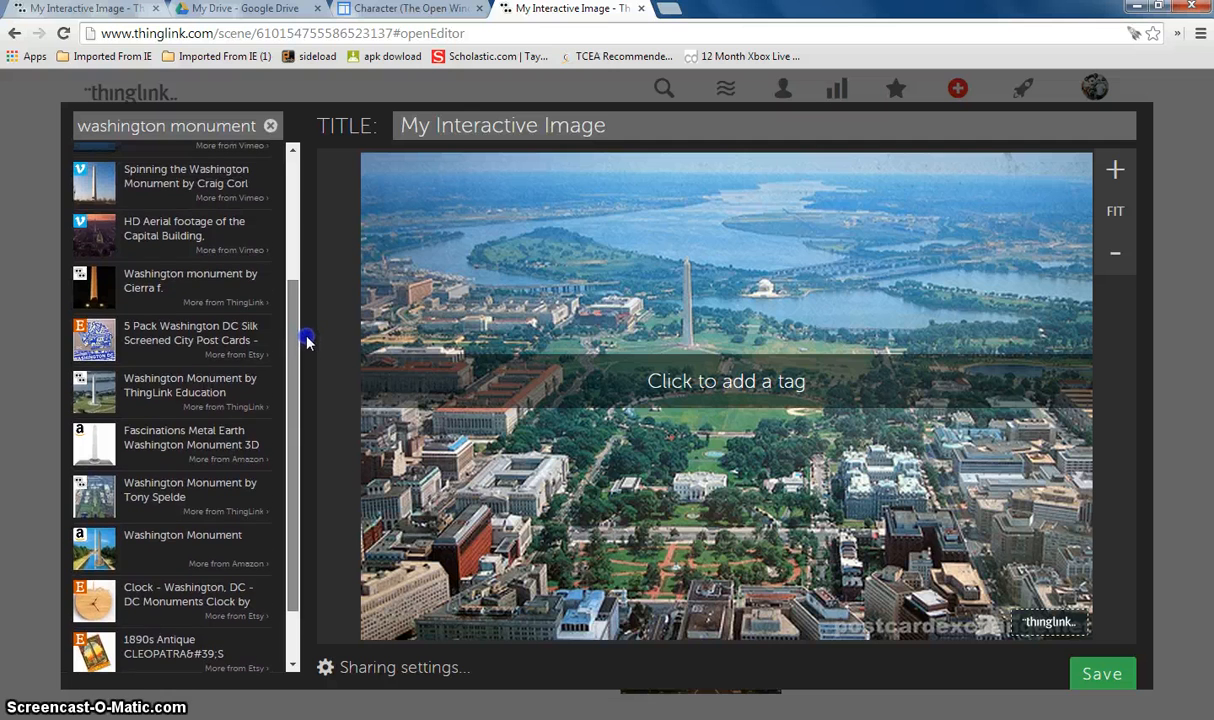
pyautogui.click(155, 287)
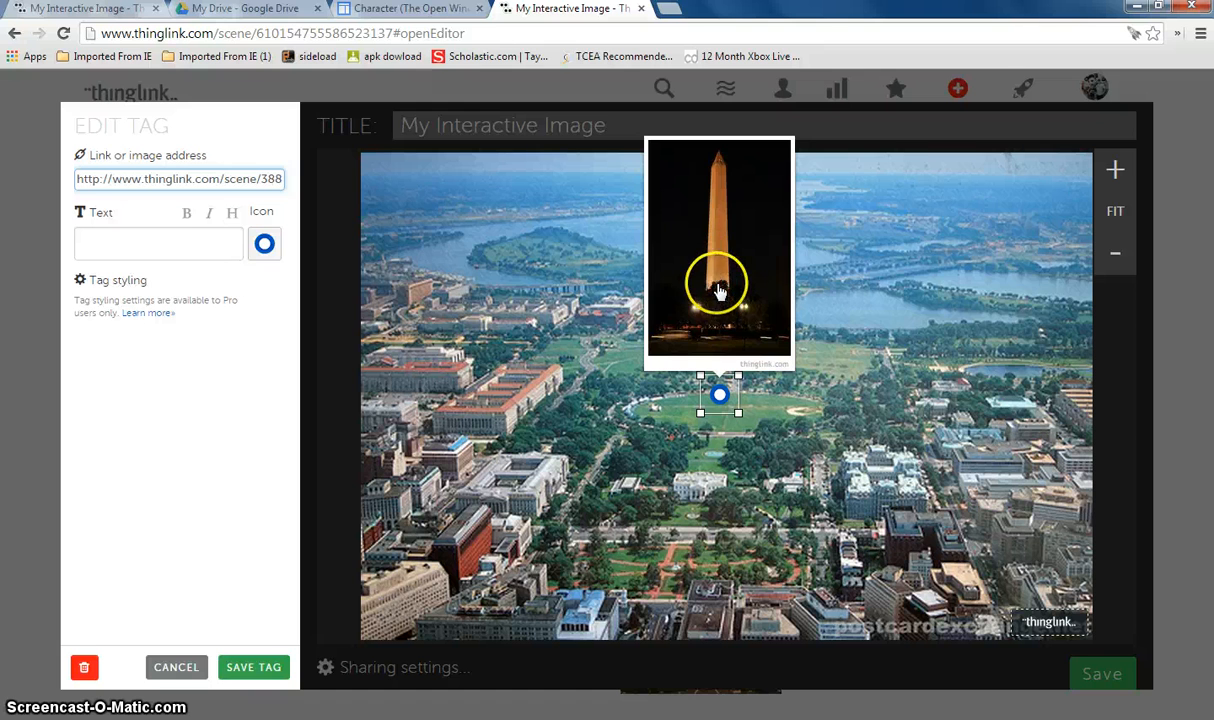
# Enter tag text about a man asking a woman "to marry him at the Washington Monument." and save the tag.
pyautogui.click(190, 248)
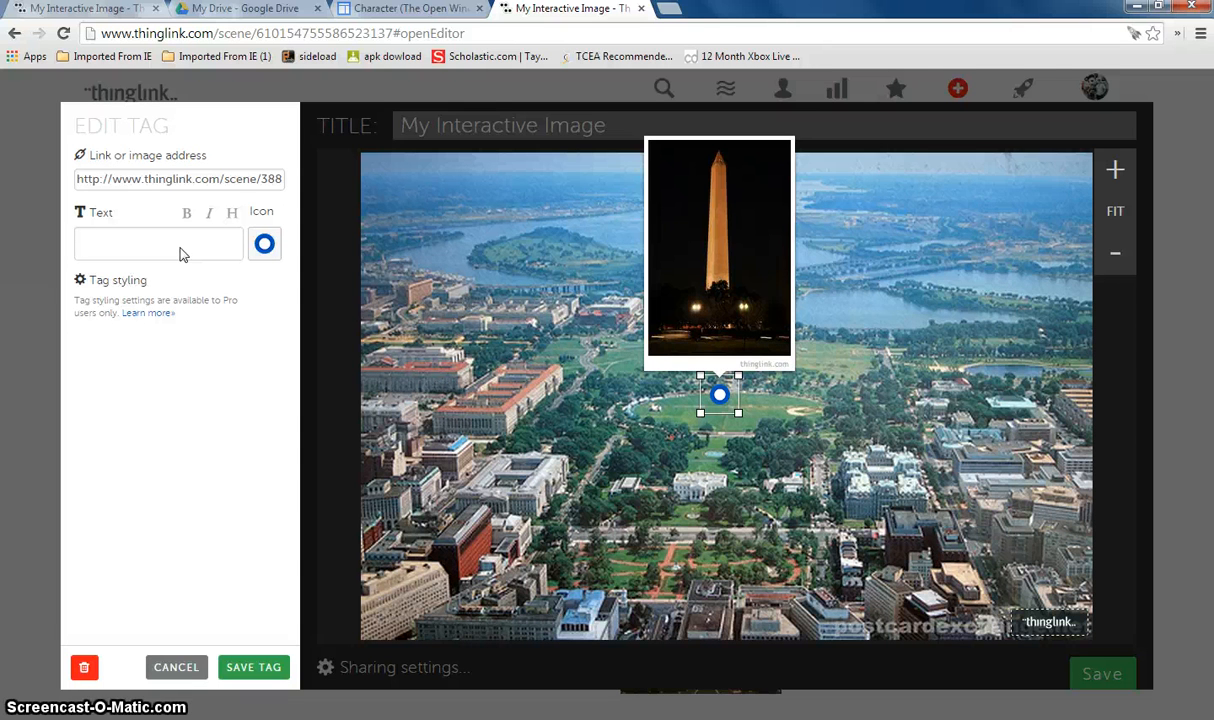
pyautogui.write('asked Sally t')
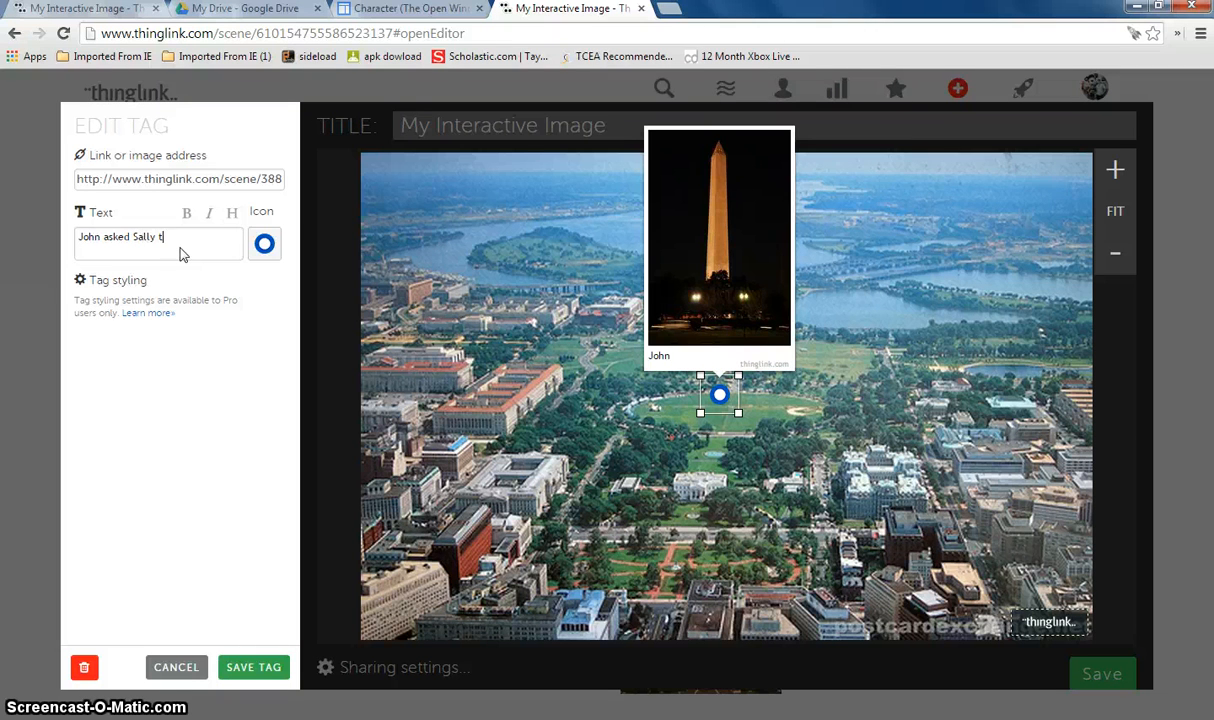
pyautogui.write('o marry him')
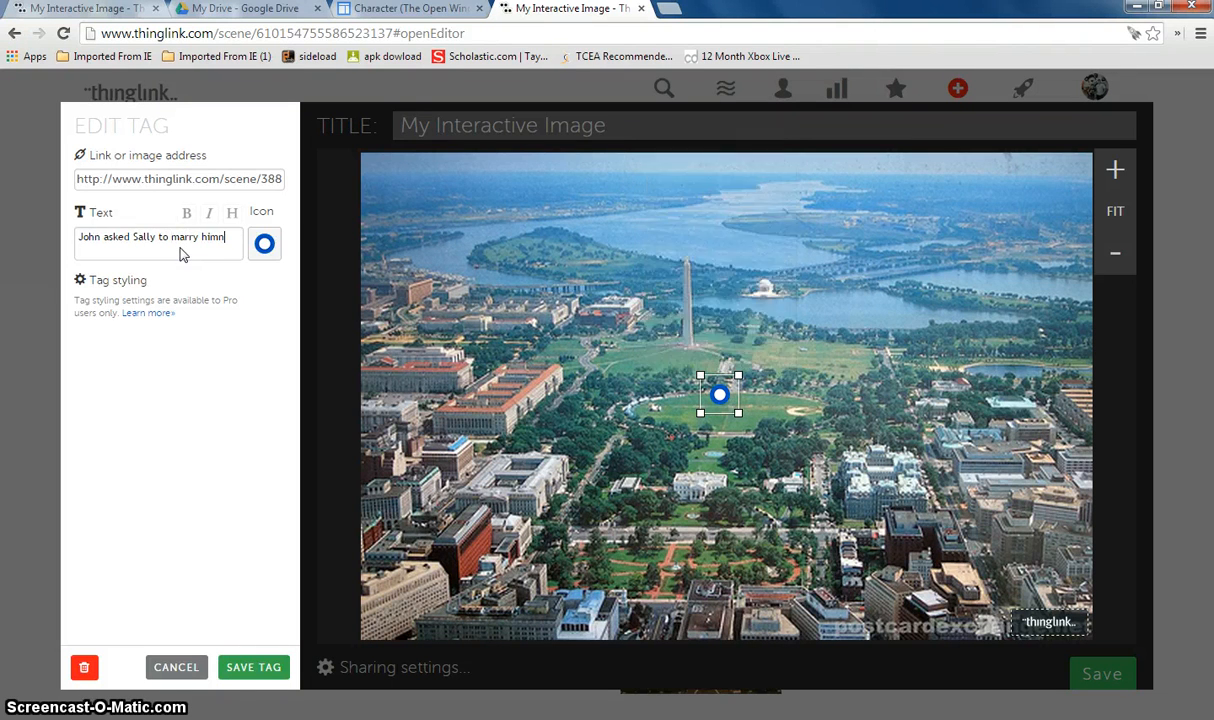
pyautogui.write(' at the w')
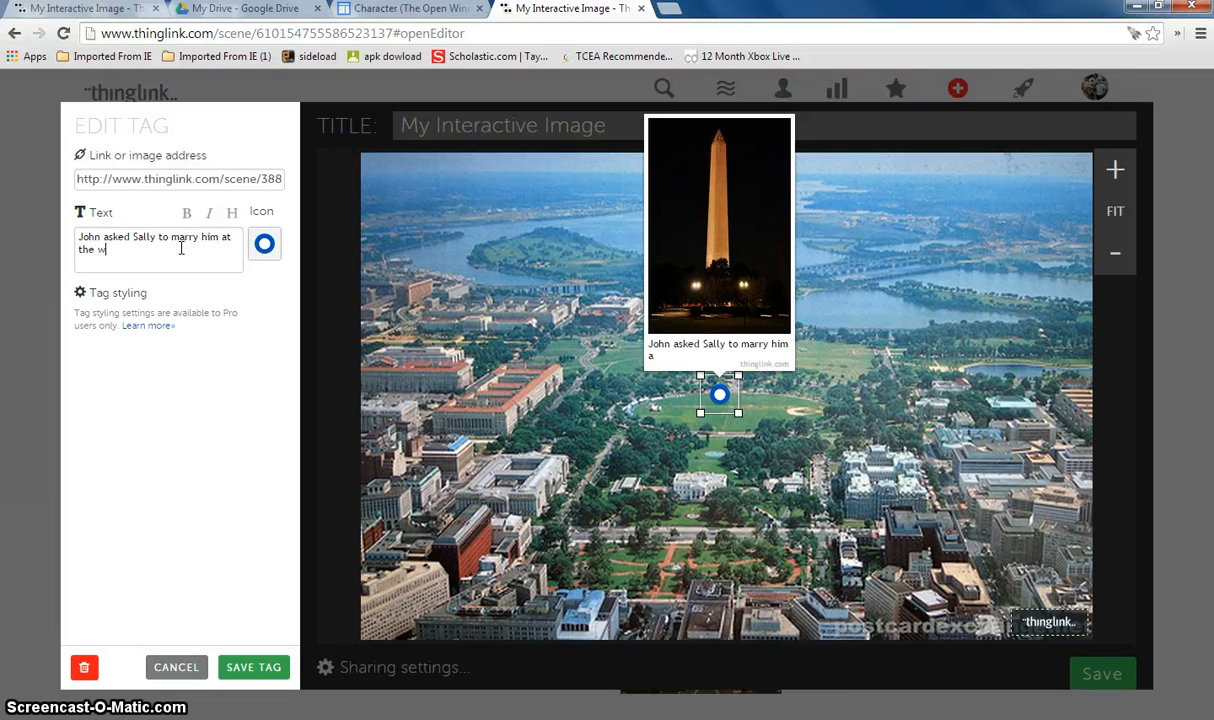
pyautogui.write('a')
pyautogui.press('BackSpace')
pyautogui.press('BackSpace')
pyautogui.write('Washington Monument.')
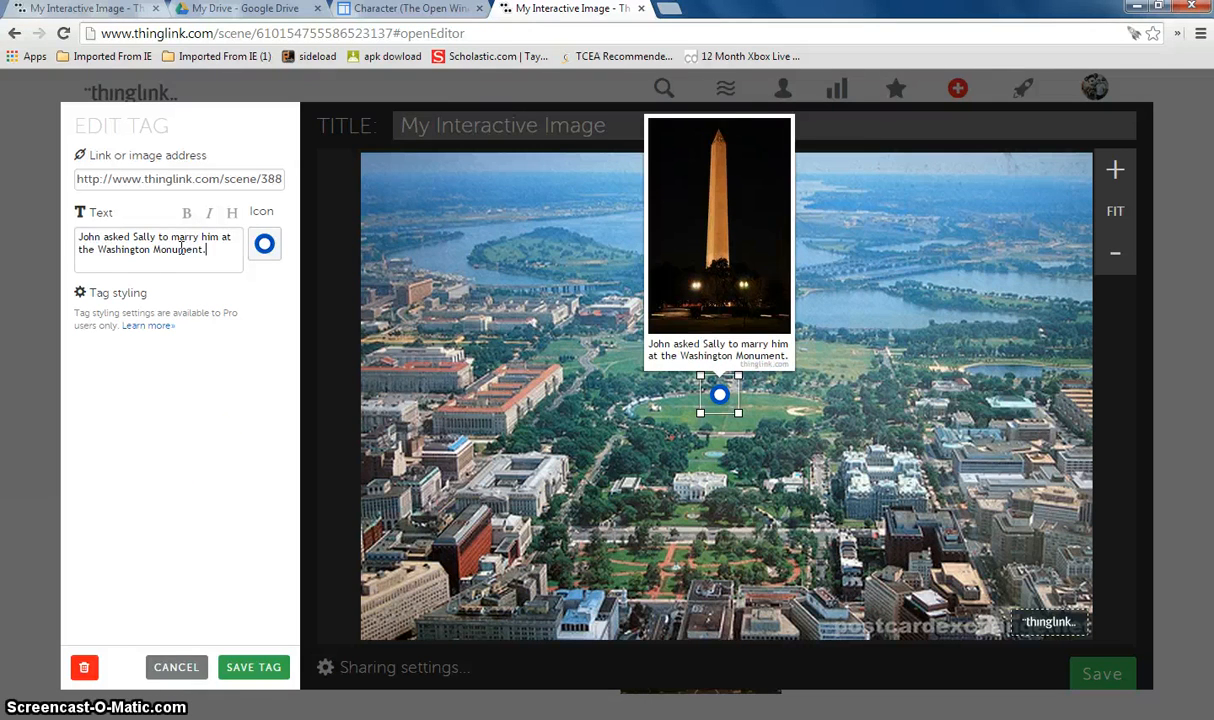
pyautogui.click(253, 665)
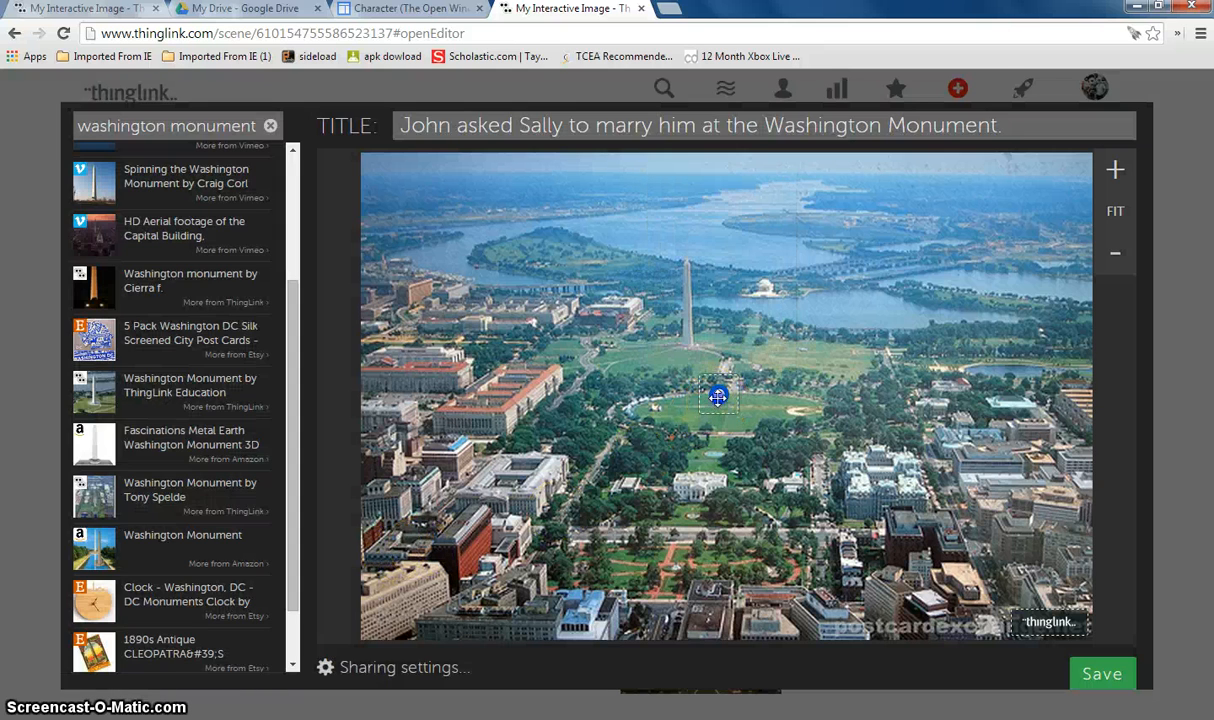
# Move the captioned night-photo tag onto the Washington Monument and save its new position.
pyautogui.moveTo(717, 396); pyautogui.dragTo(687, 312)
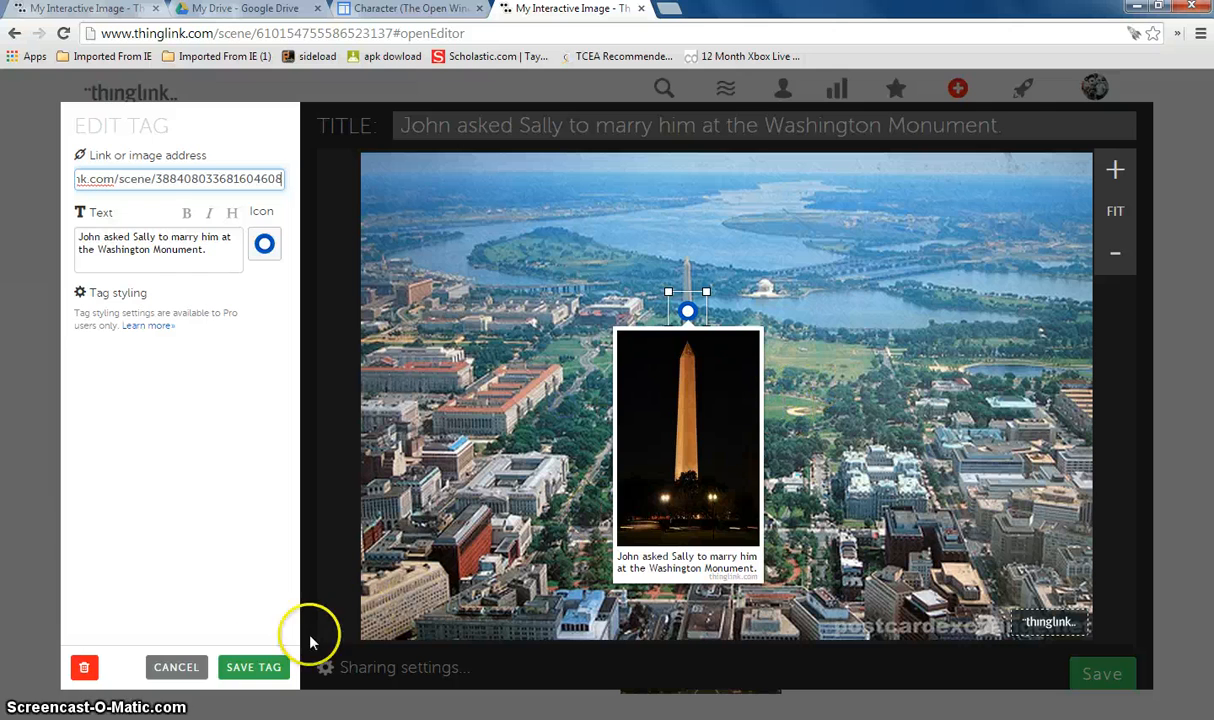
pyautogui.click(254, 666)
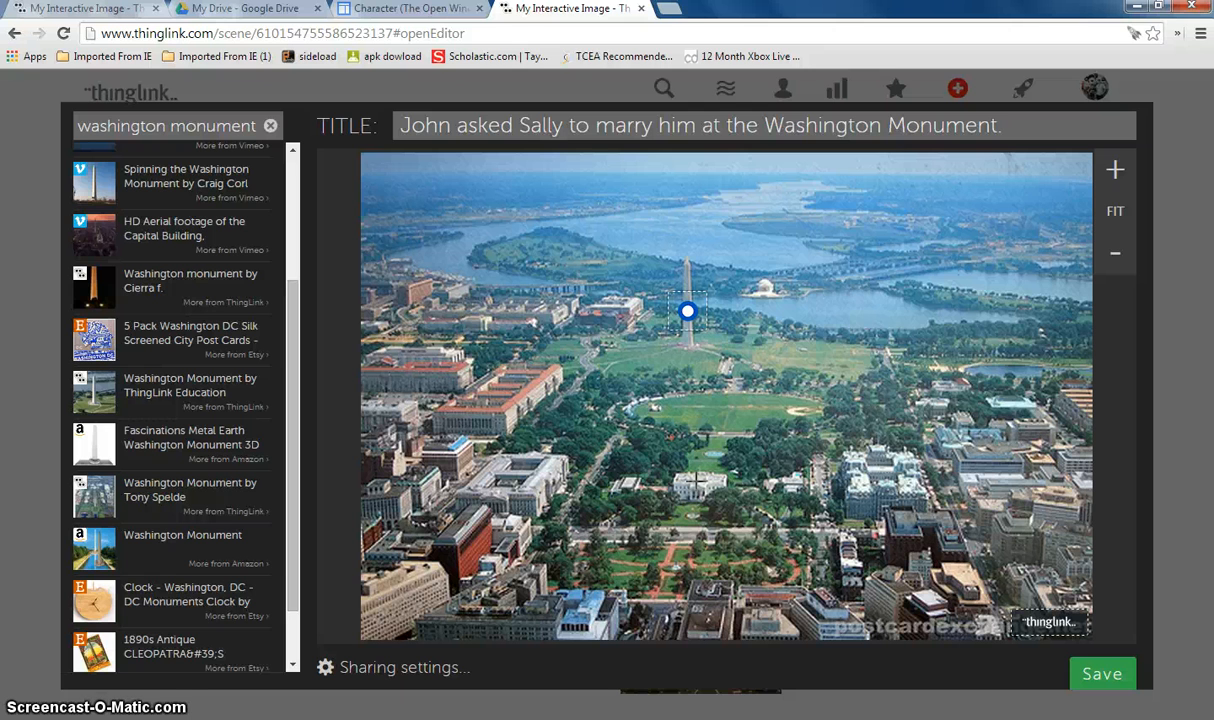
pyautogui.click(697, 481)
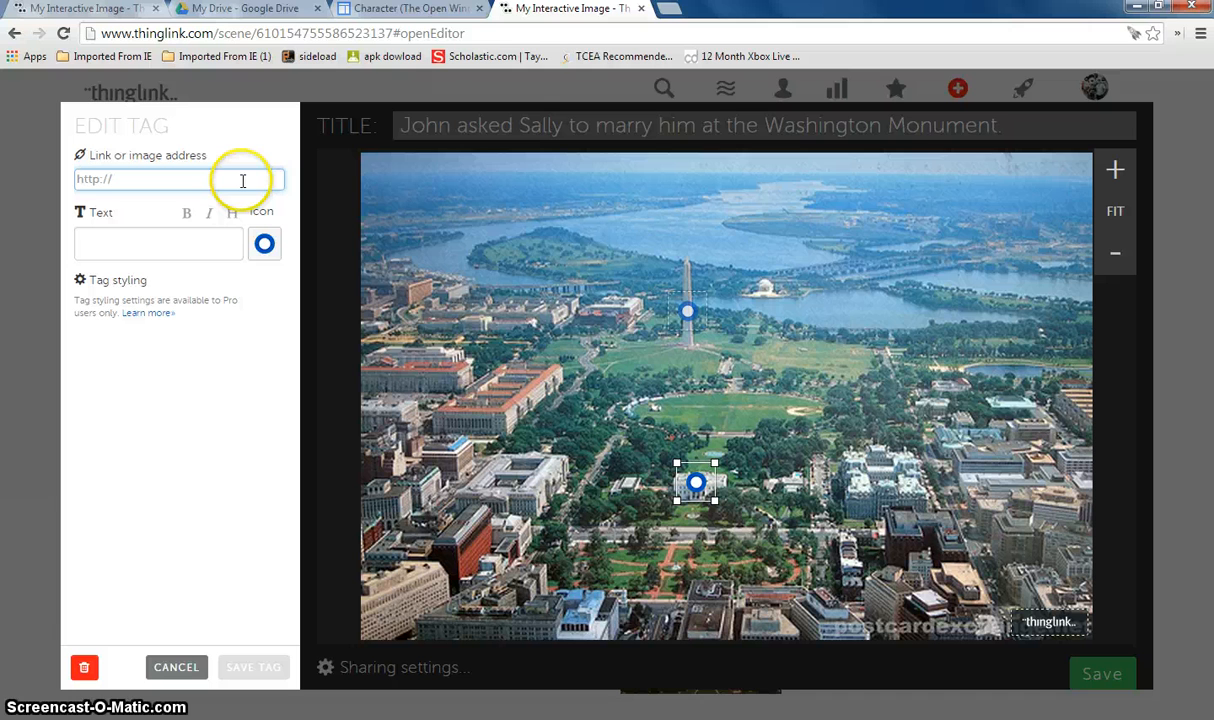
pyautogui.moveTo(242, 180); pyautogui.dragTo(79, 178)
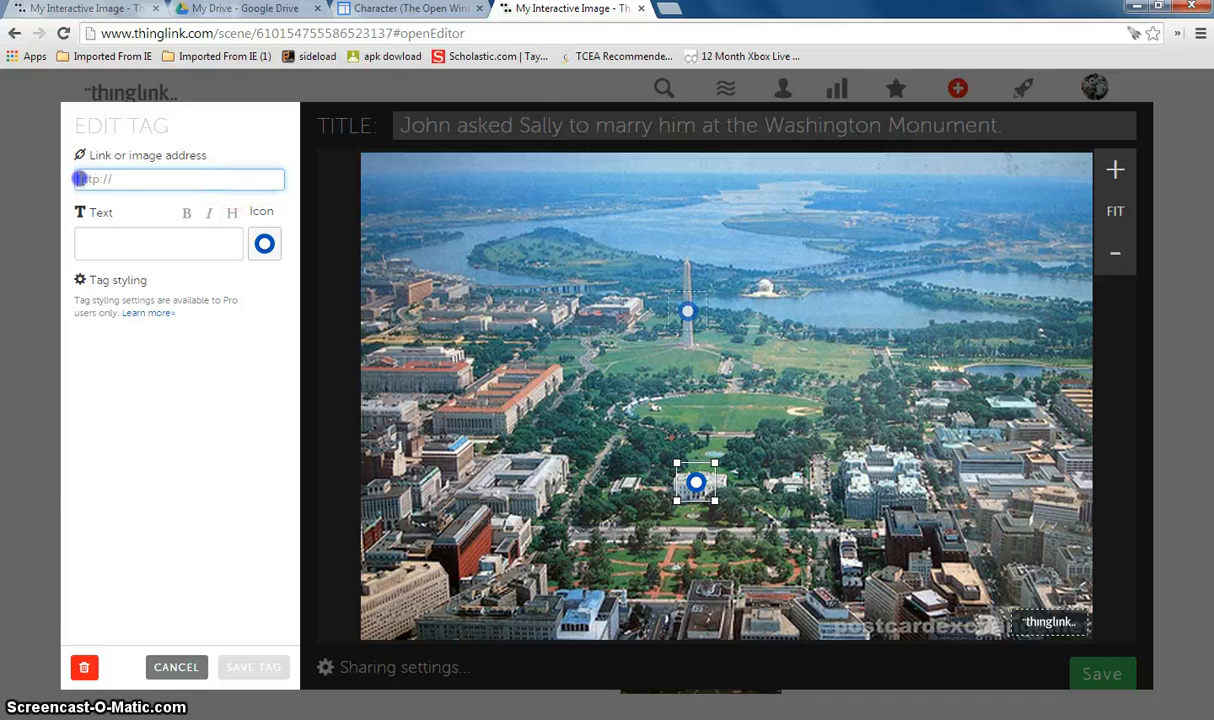
pyautogui.click(176, 667)
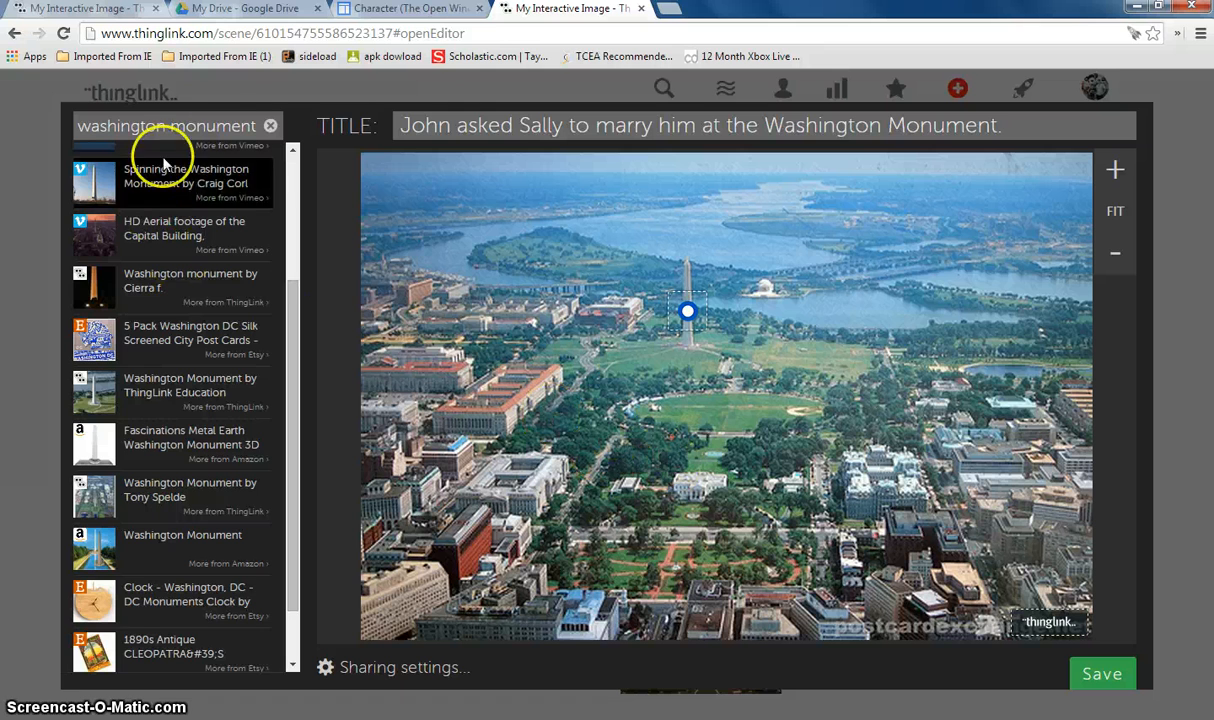
# Clear the previous content search and search the tag content for "white house".
pyautogui.click(270, 125)
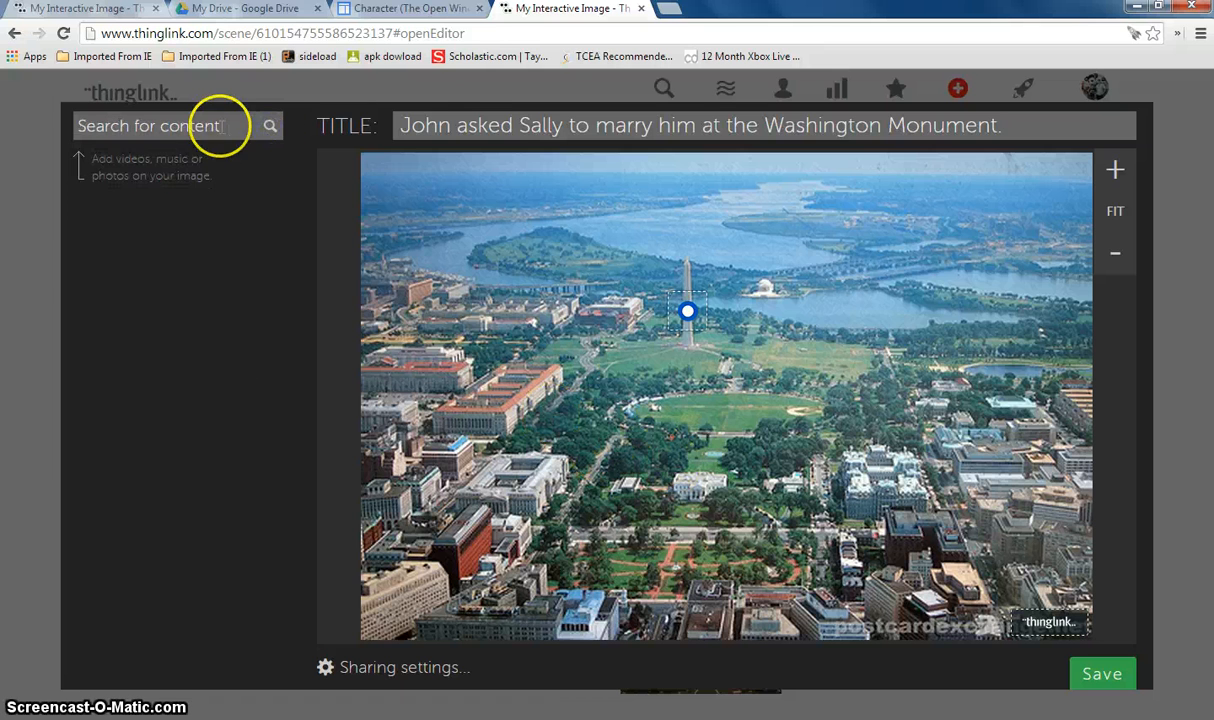
pyautogui.click(220, 126)
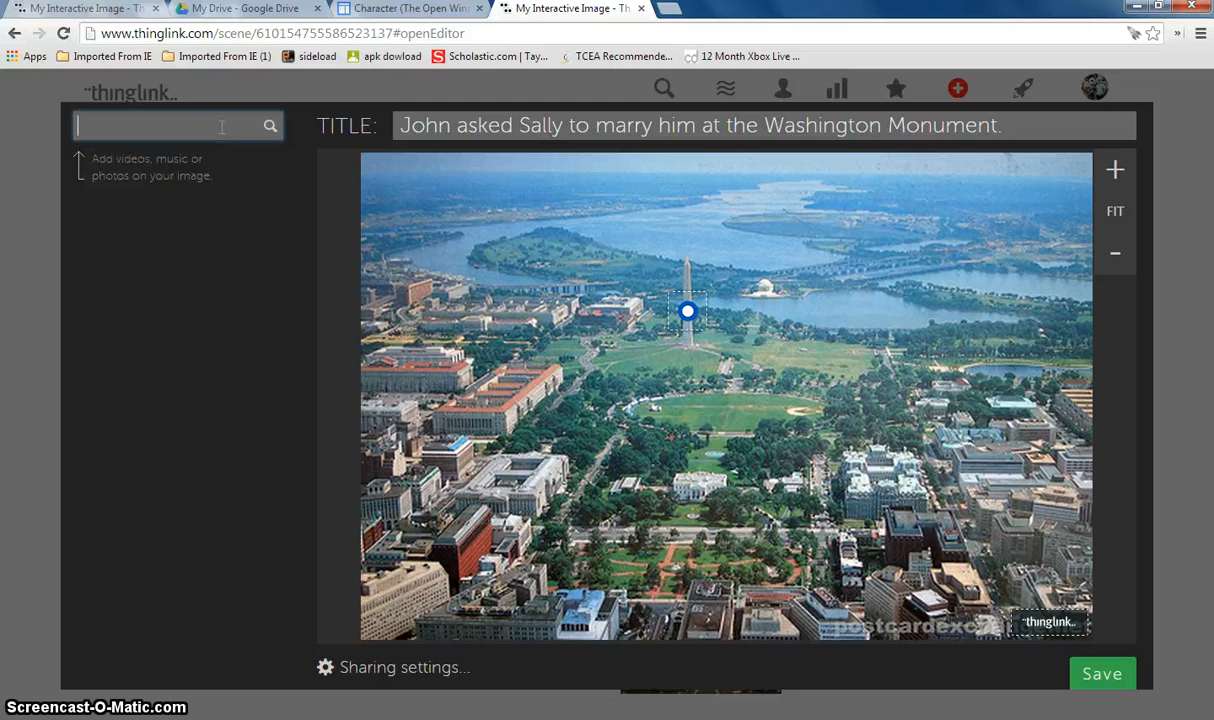
pyautogui.write('white house')
pyautogui.press('Return')
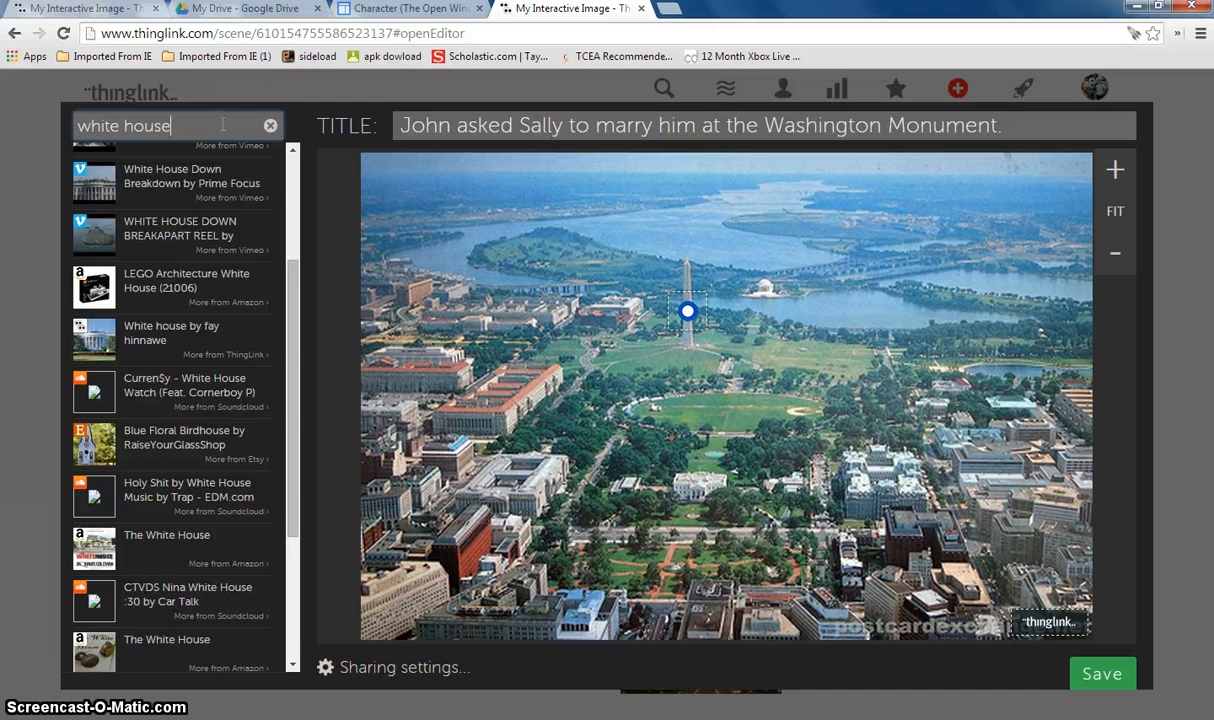
# Add the ThingLink search result with the daytime photo of the White House as a tag.
pyautogui.moveTo(293, 271); pyautogui.dragTo(291, 296)
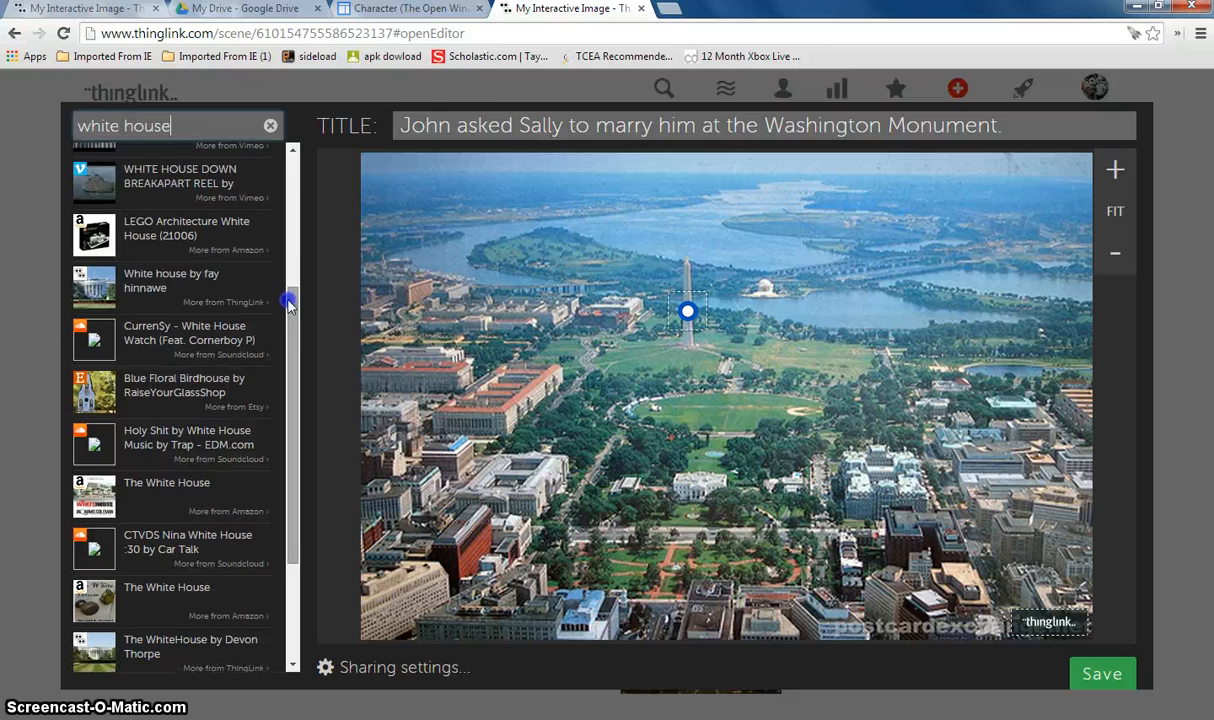
pyautogui.click(143, 284)
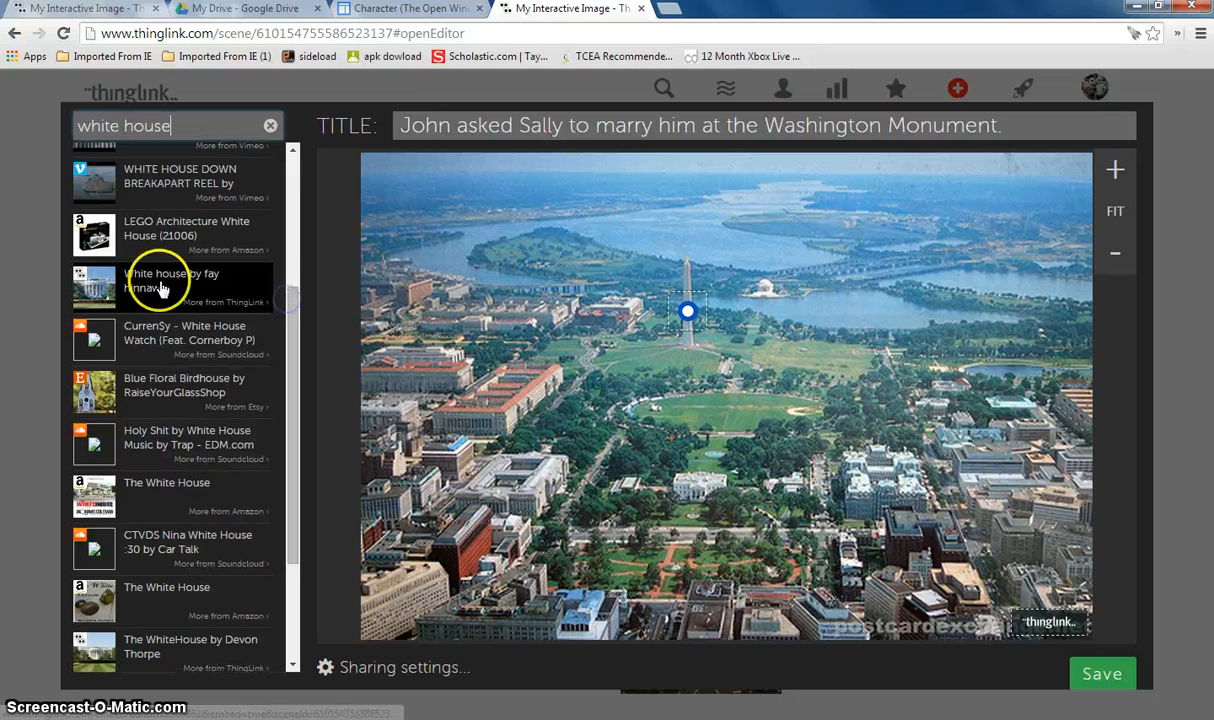
pyautogui.moveTo(148, 289); pyautogui.dragTo(737, 386)
# Enter tag text about the couple who, after he became president, "moved into the White House where they lived happily ever after." and save the tag.
pyautogui.click(153, 245)
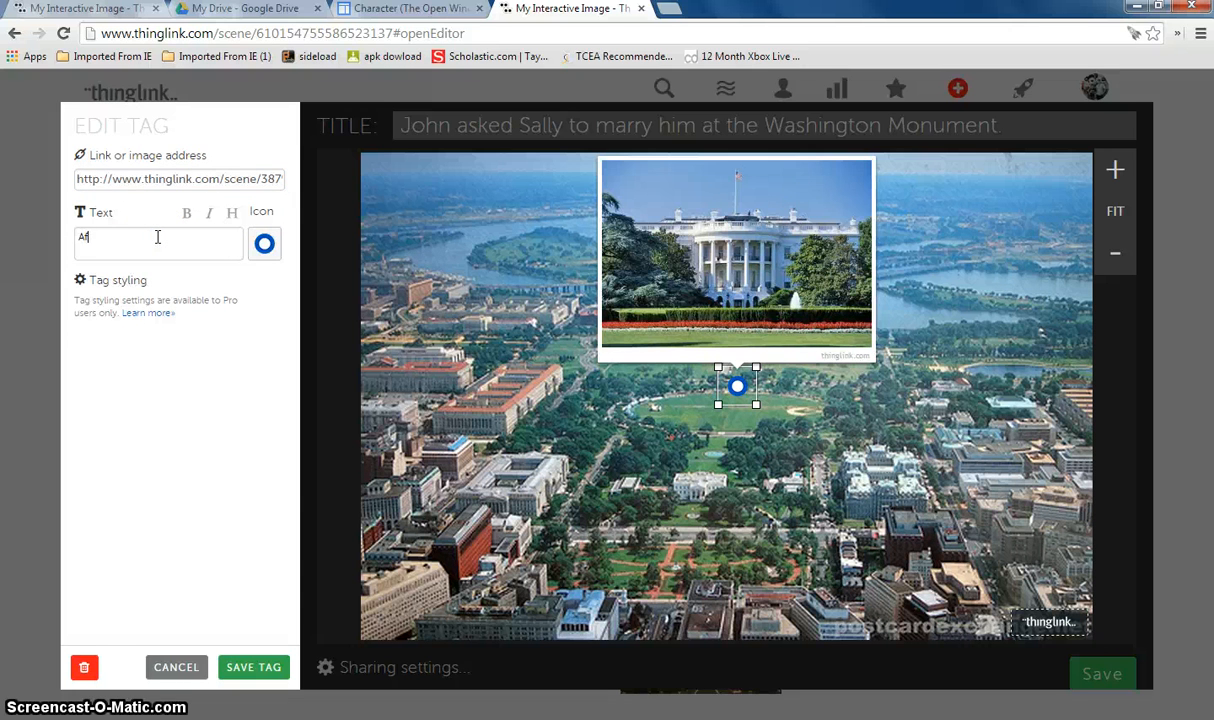
pyautogui.write('After jho')
pyautogui.press('BackSpace')
pyautogui.press('BackSpace')
pyautogui.press('BackSpace')
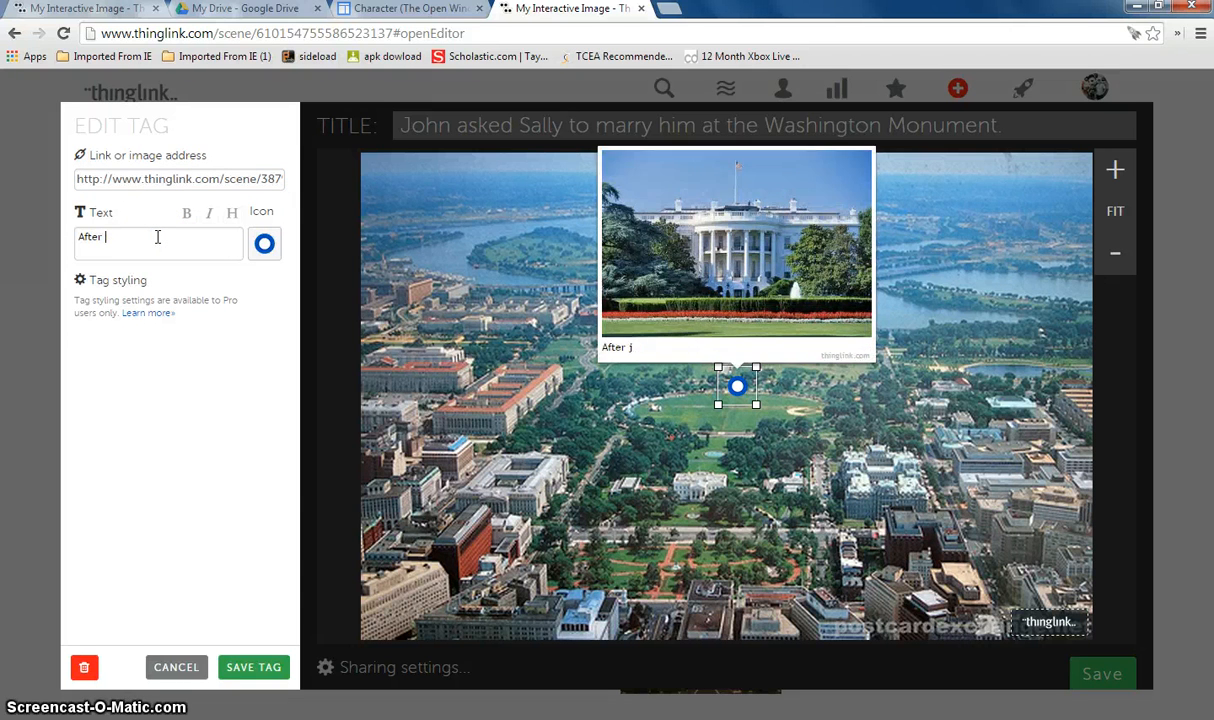
pyautogui.write('John became p')
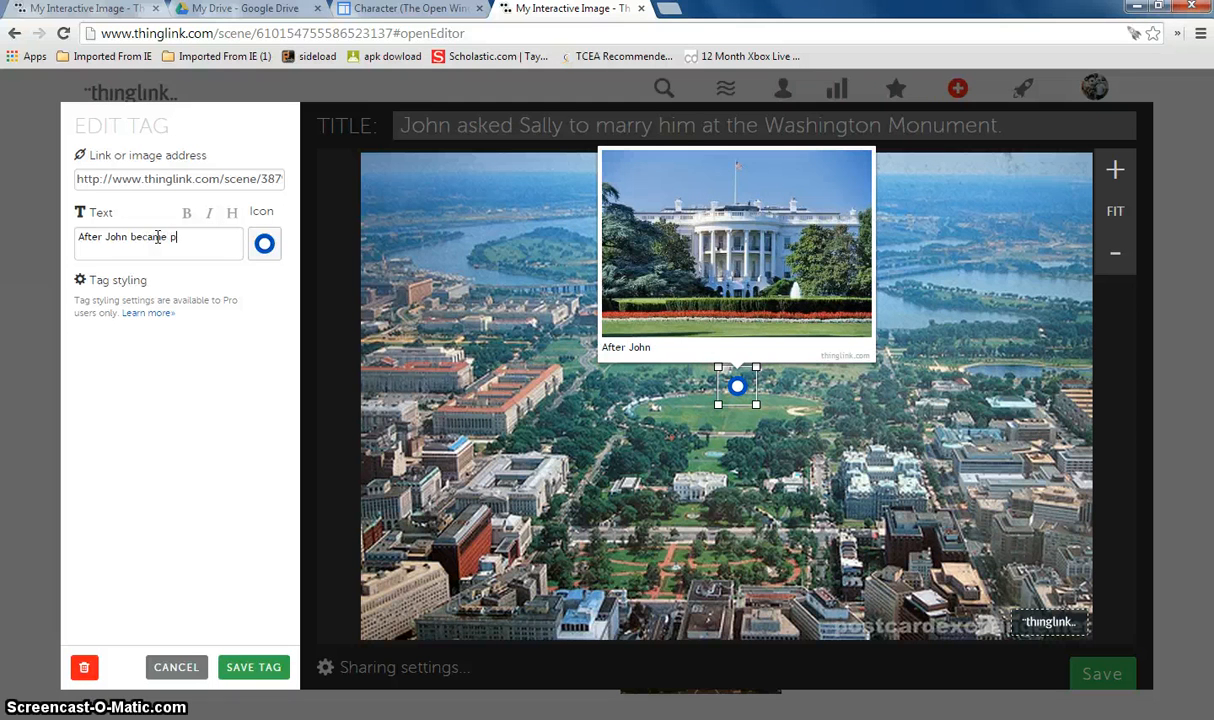
pyautogui.write('resident')
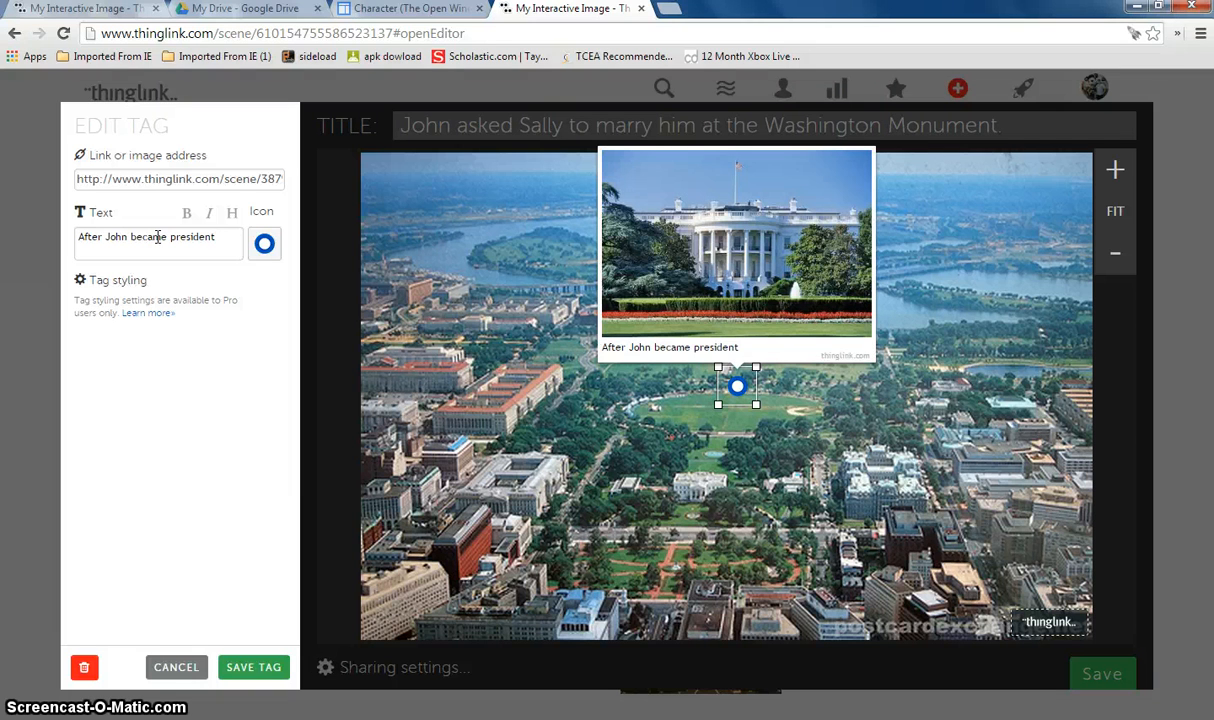
pyautogui.write(' him and Sally moved into the ')
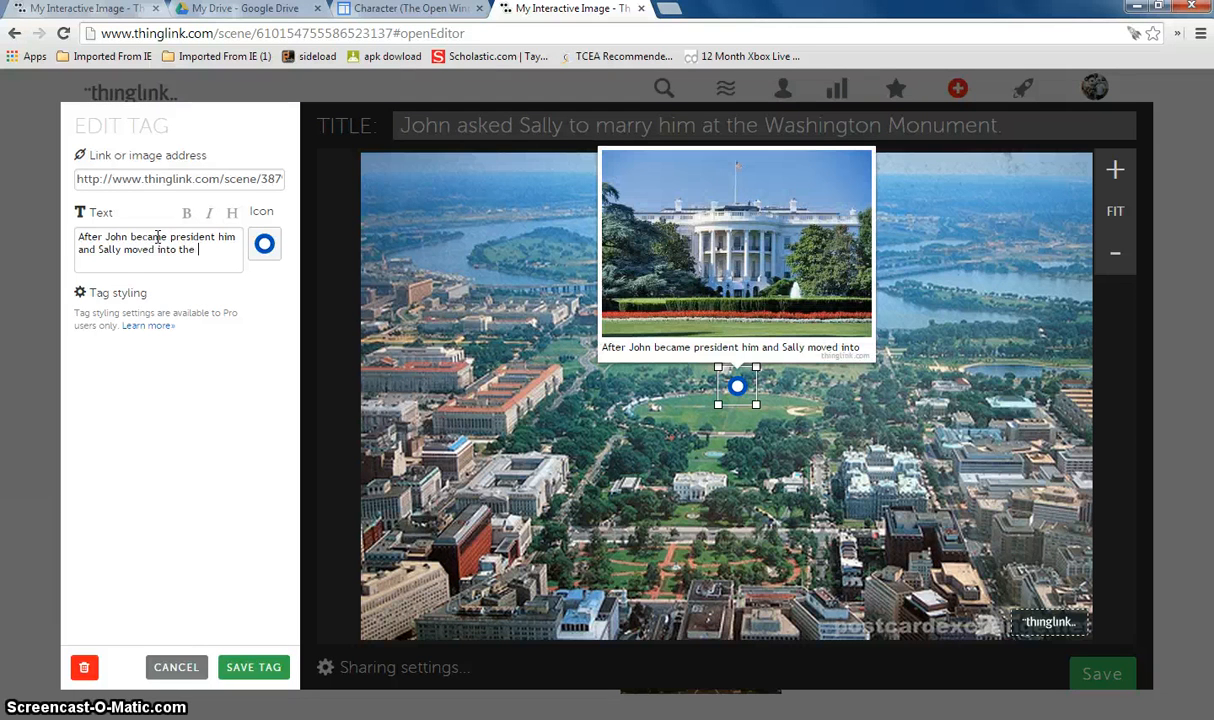
pyautogui.write('White House')
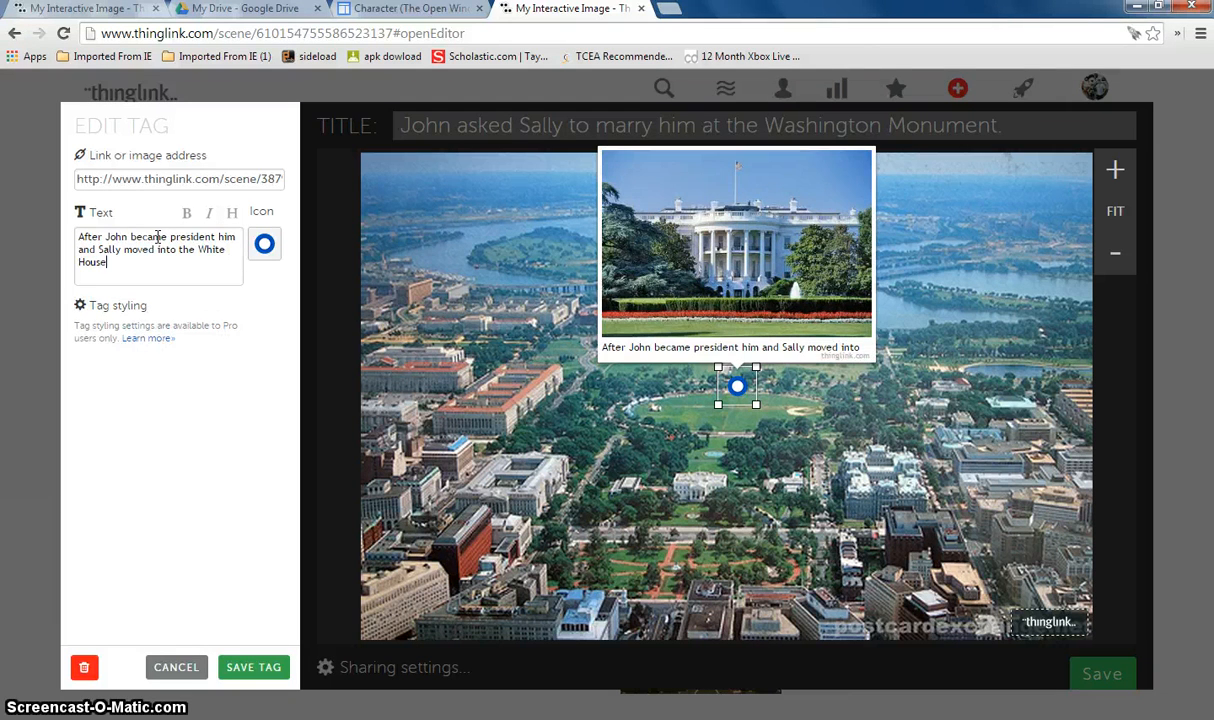
pyautogui.write(' where they')
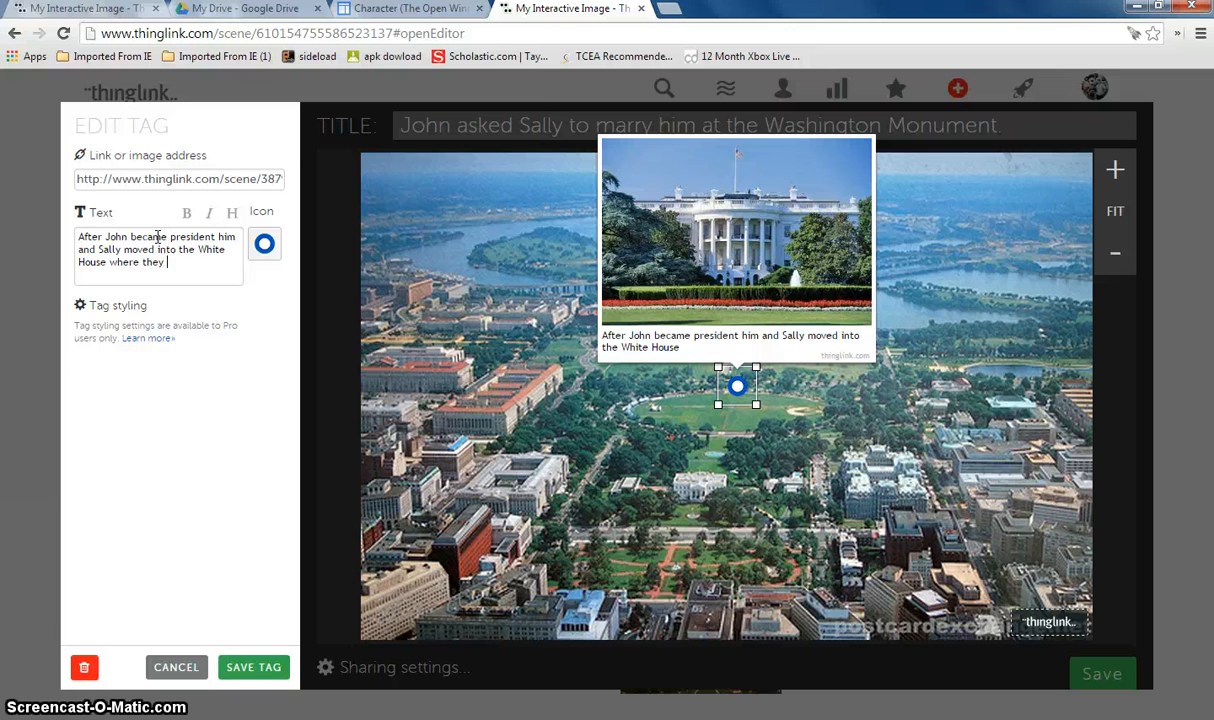
pyautogui.write(' lived happily')
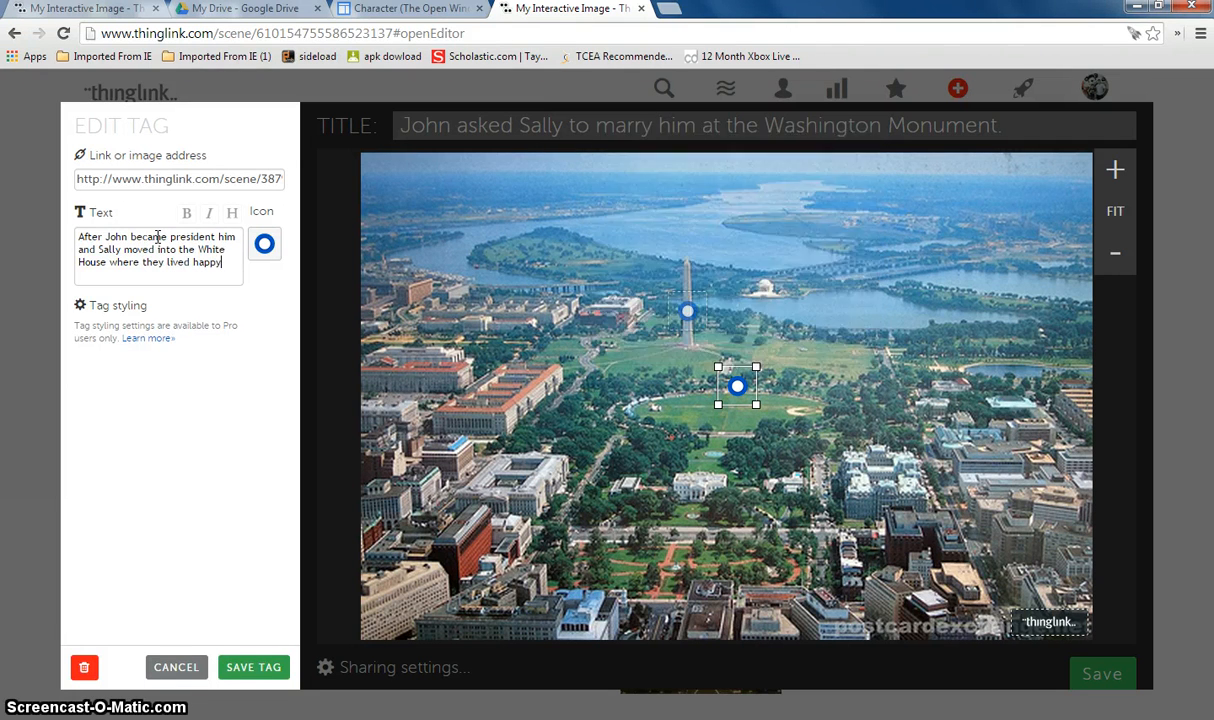
pyautogui.write(' ever after.')
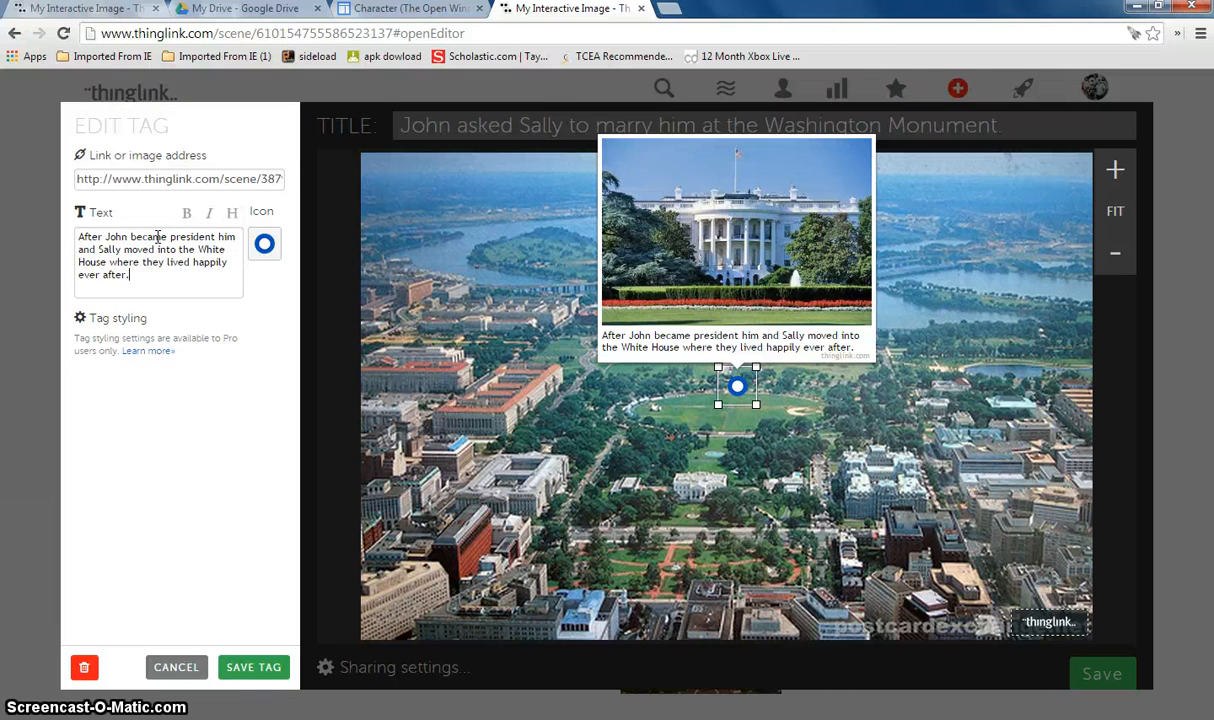
pyautogui.click(254, 670)
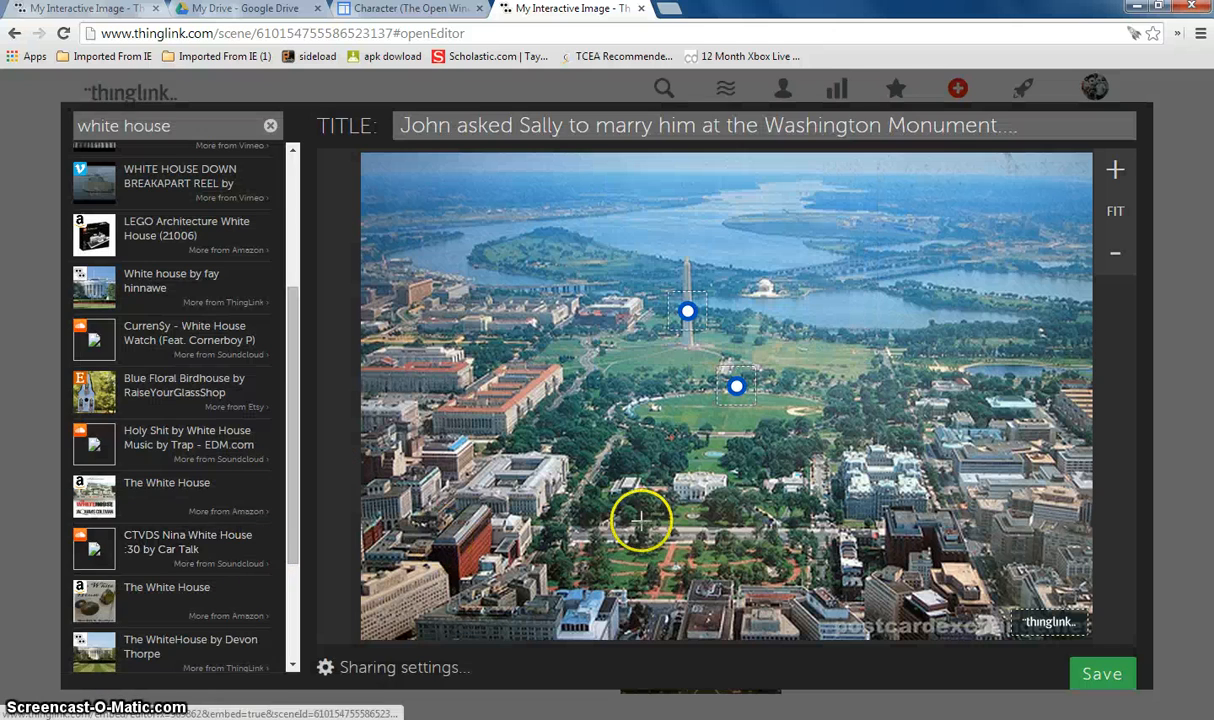
# Move the new captioned tag onto the White House in the photo and close its editor.
pyautogui.moveTo(736, 386); pyautogui.dragTo(693, 478)
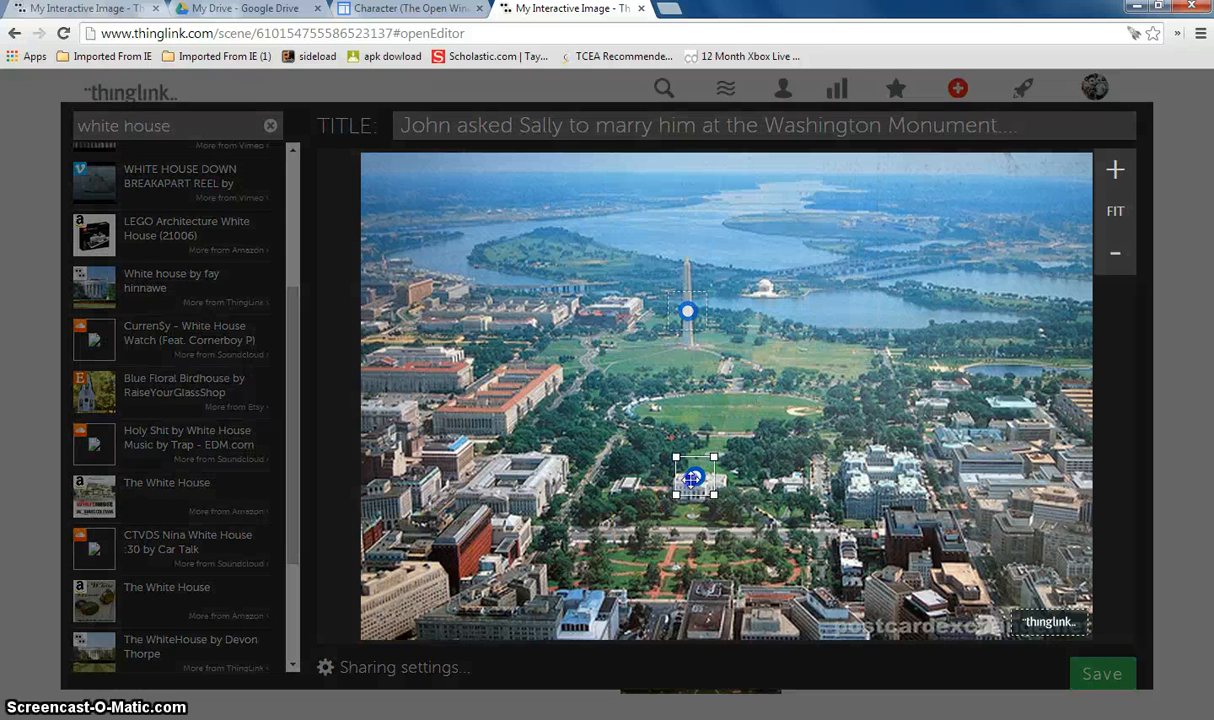
pyautogui.click(693, 478)
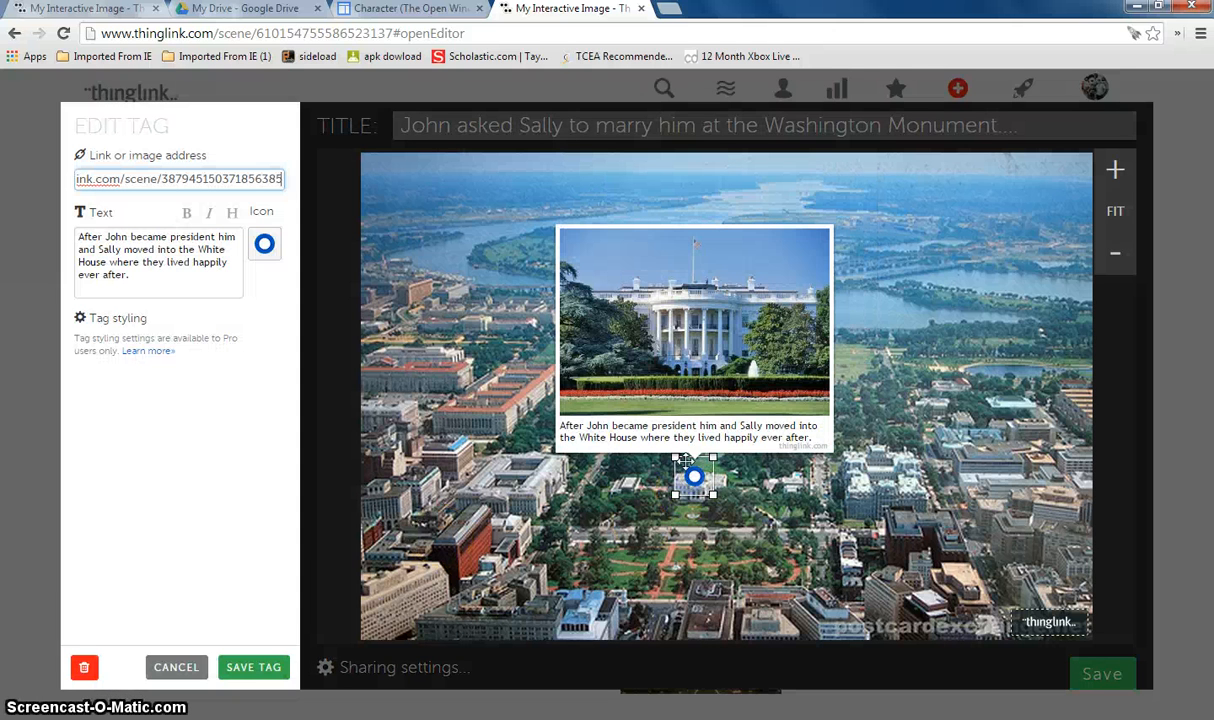
pyautogui.click(447, 224)
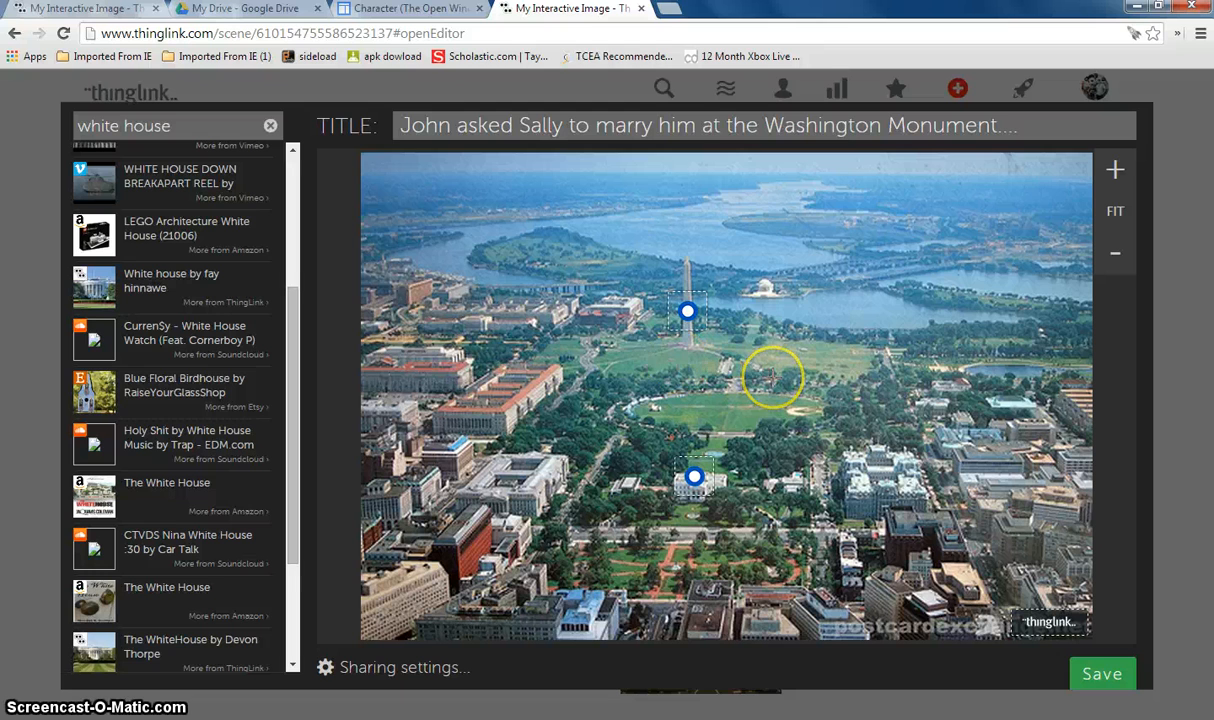
# Save the tagged image and preview the Washington Monument tag's photo and caption on the published page.
pyautogui.click(1093, 676)
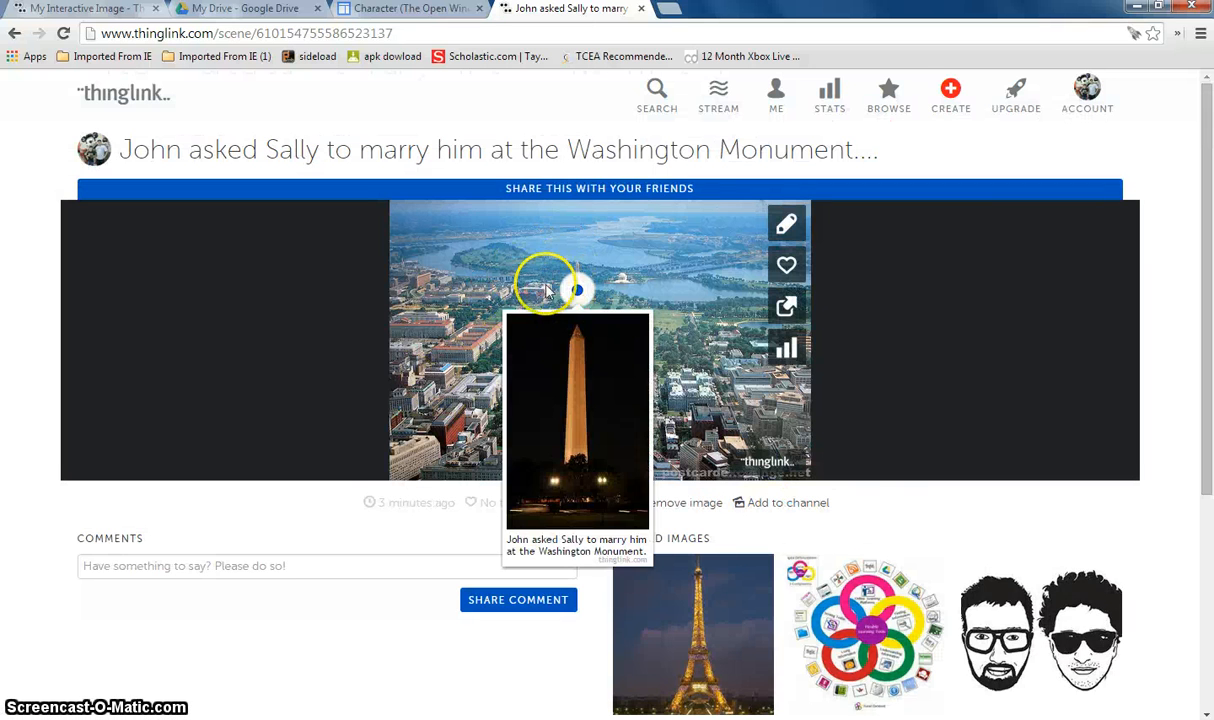
pyautogui.moveTo(580, 388)
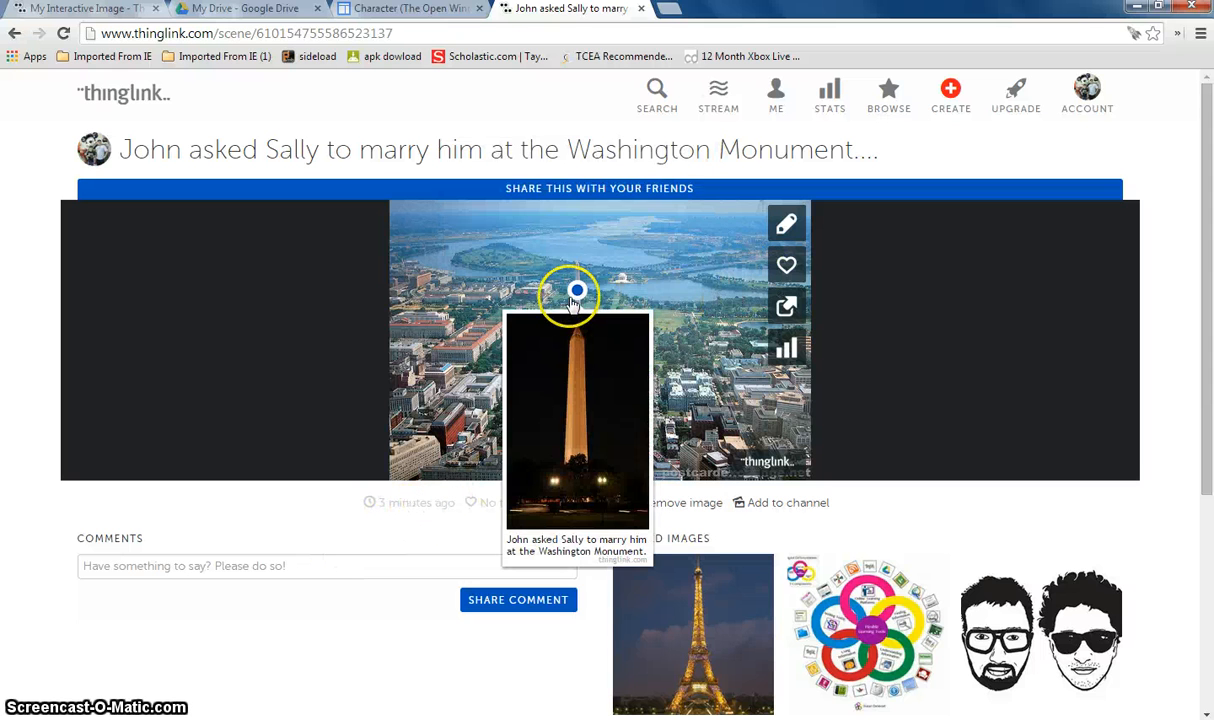
pyautogui.moveTo(577, 292)
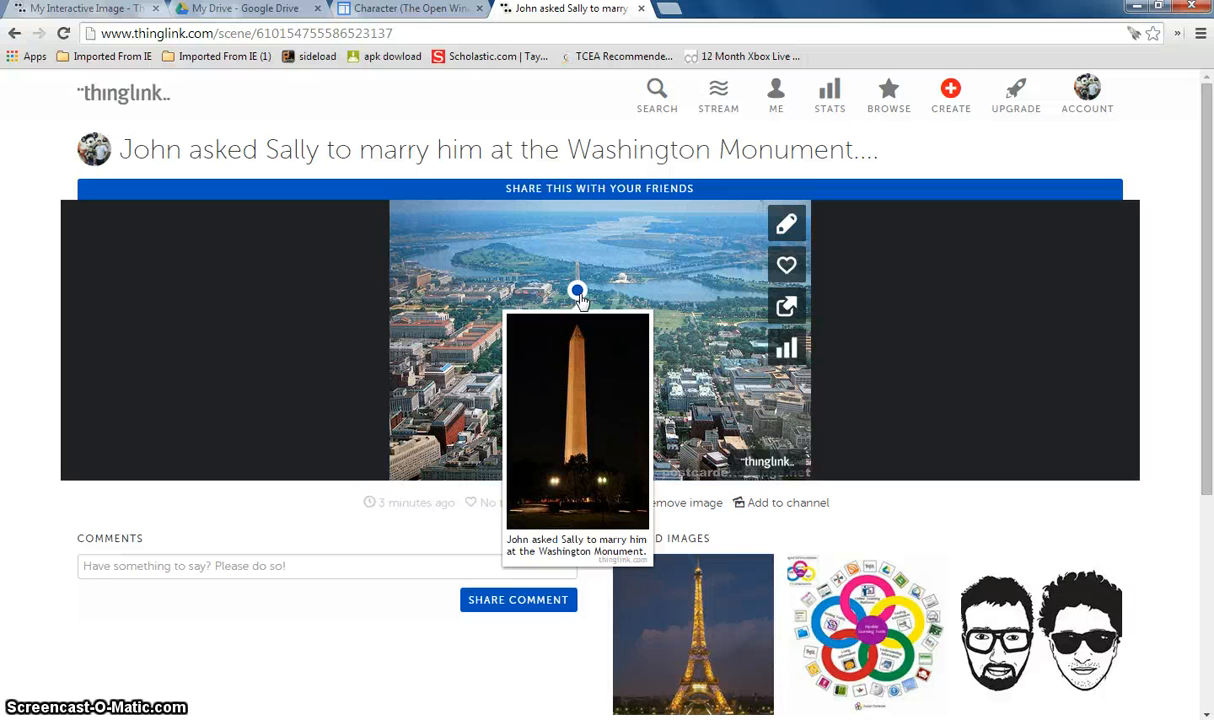
pyautogui.click(552, 247)
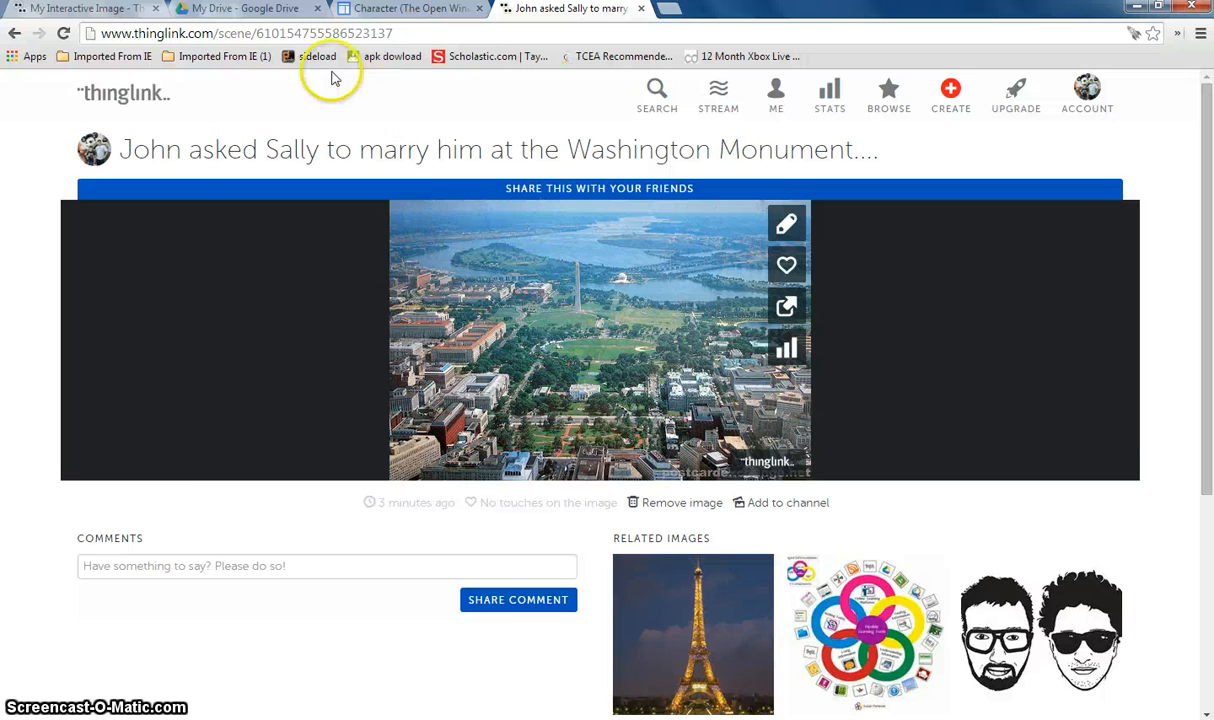
# Switch to Google Drive and upload the Washingtondc JPEG image from the Desktop to My Drive.
pyautogui.click(266, 12)
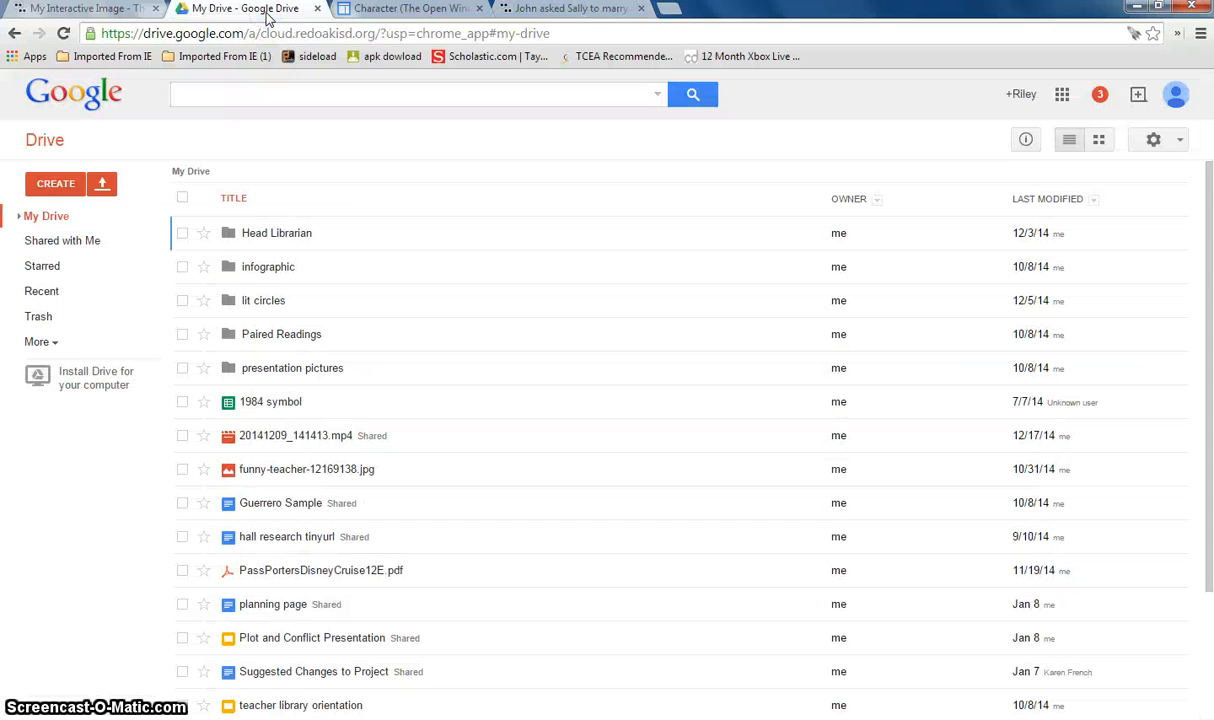
pyautogui.click(103, 185)
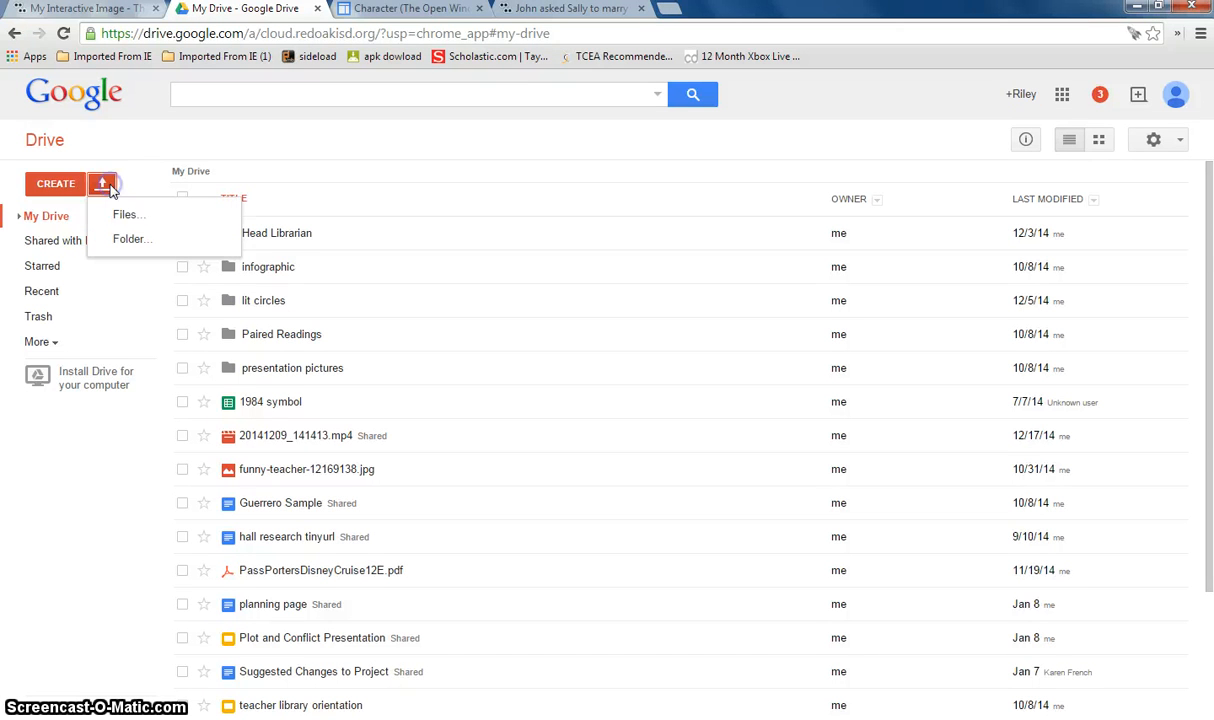
pyautogui.click(119, 211)
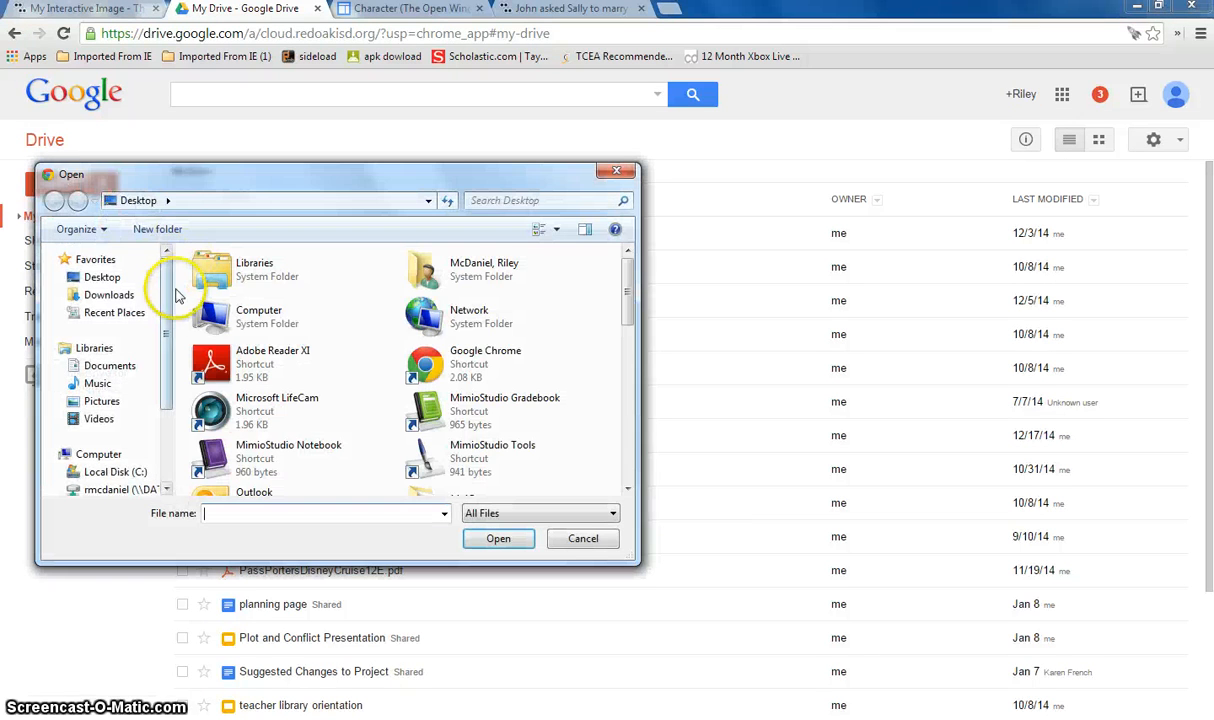
pyautogui.click(104, 278)
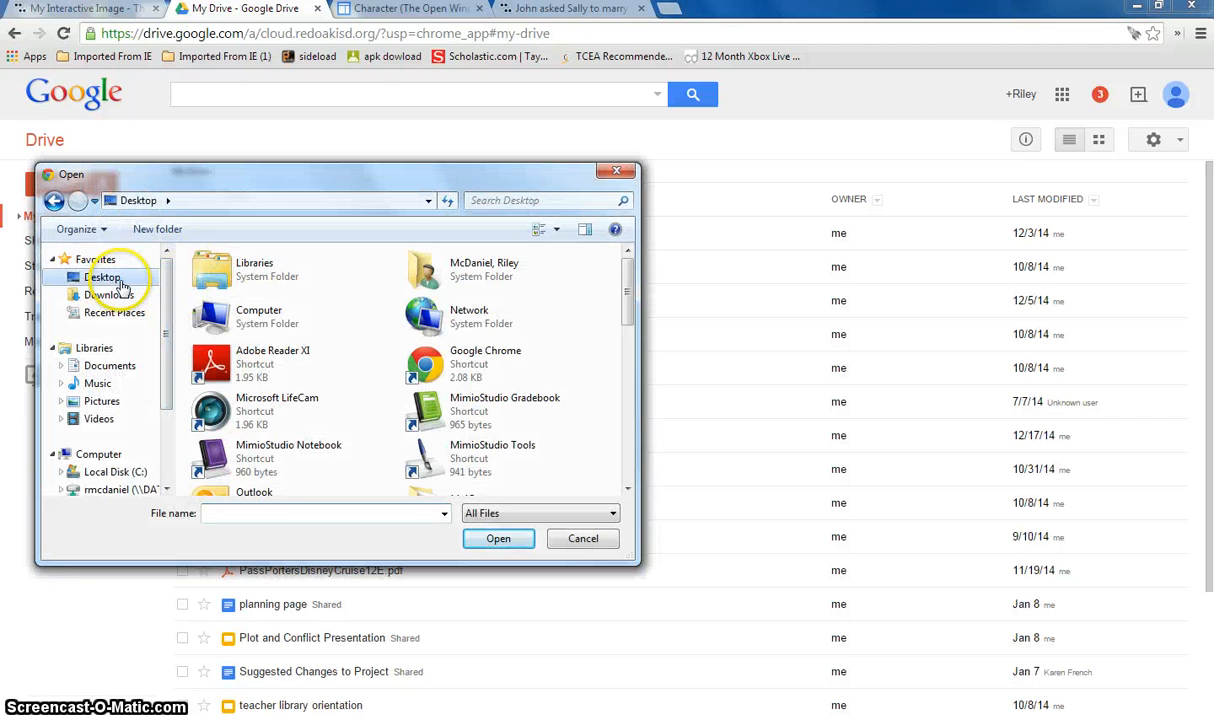
pyautogui.moveTo(628, 288); pyautogui.dragTo(632, 398)
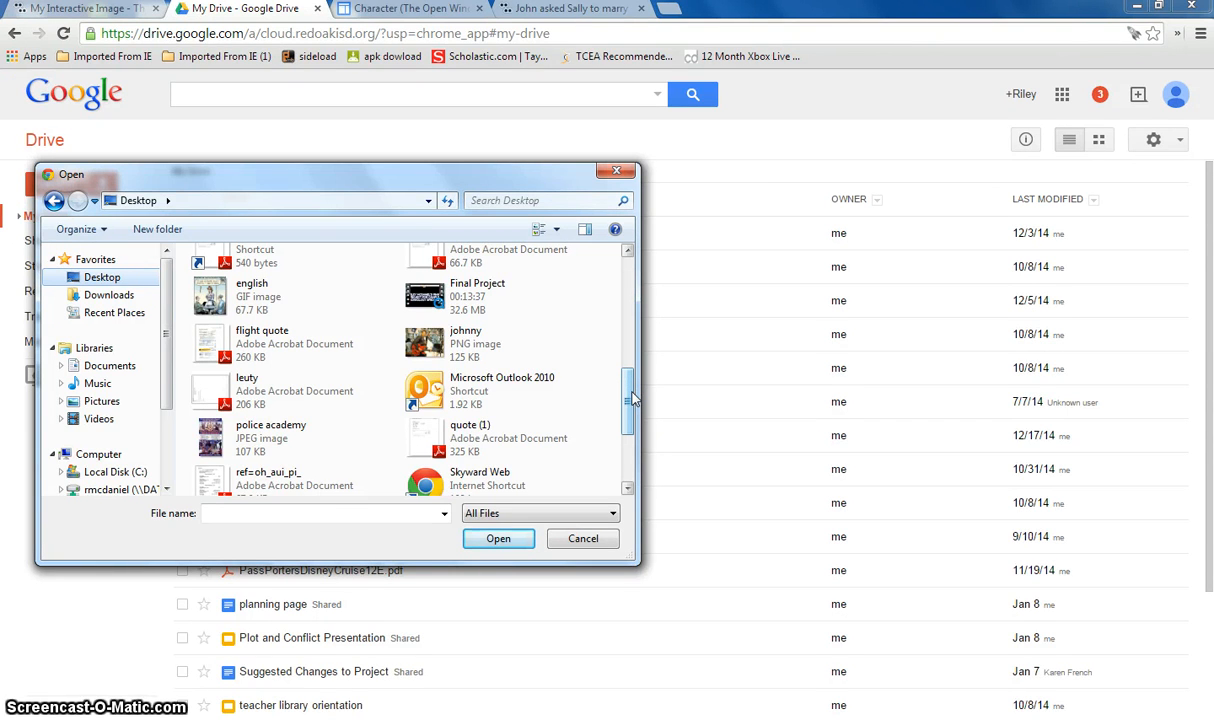
pyautogui.moveTo(630, 393); pyautogui.dragTo(627, 436)
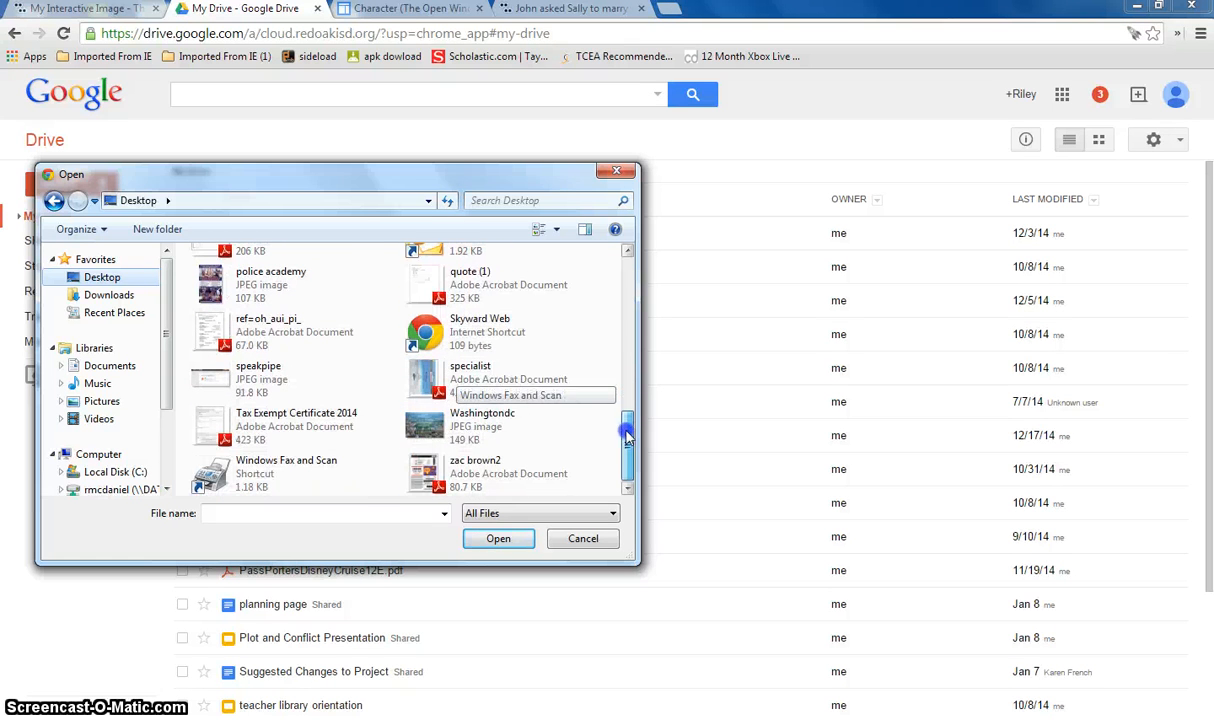
pyautogui.click(516, 424)
pyautogui.click(496, 541)
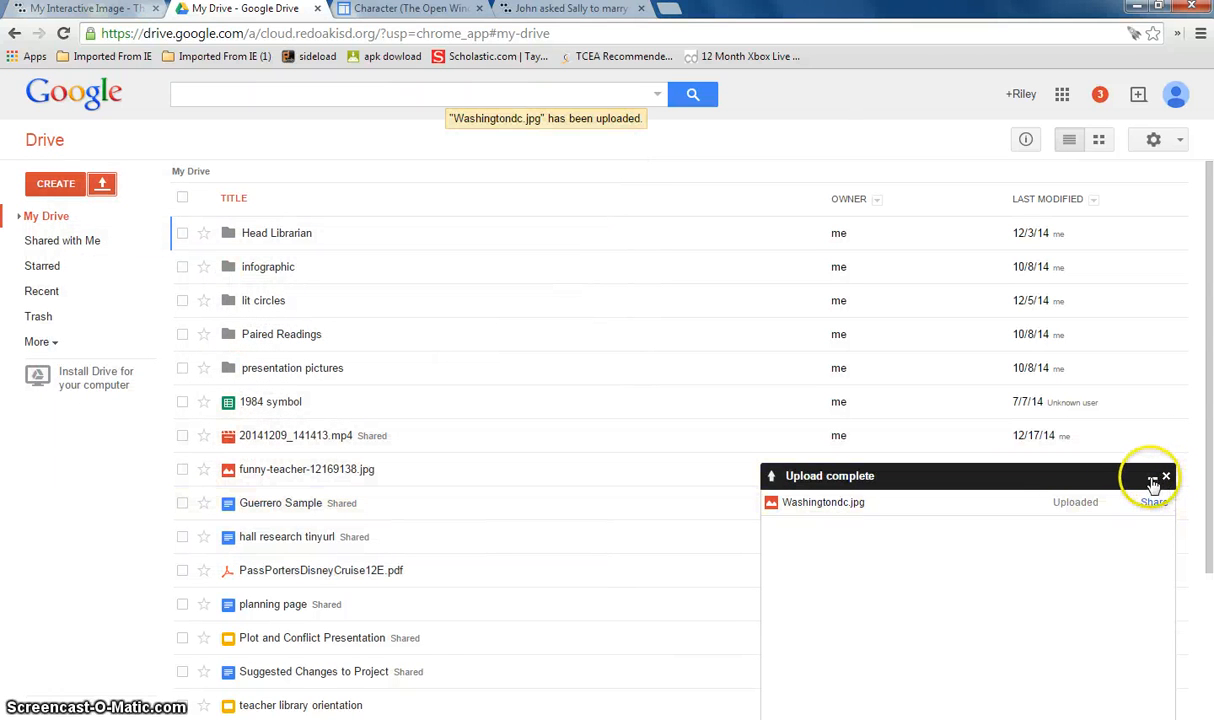
# Minimize the upload status window and locate Washingtondc.jpg in the My Drive file list.
pyautogui.click(1153, 478)
pyautogui.scroll(-1, 614, 430)
pyautogui.scroll(-1, 614, 430)
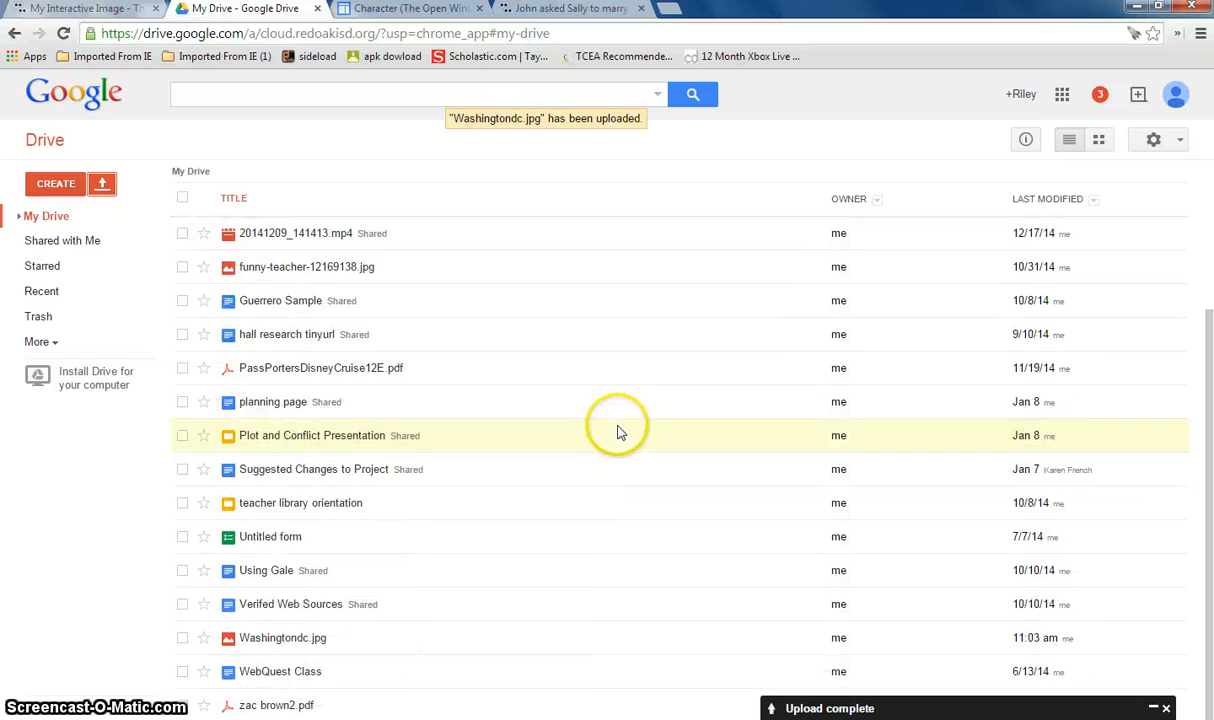
# Set the link sharing of Washingtondc.jpg to On - Public on the web, save it and close the image preview.
pyautogui.moveTo(1210, 432); pyautogui.dragTo(1210, 430)
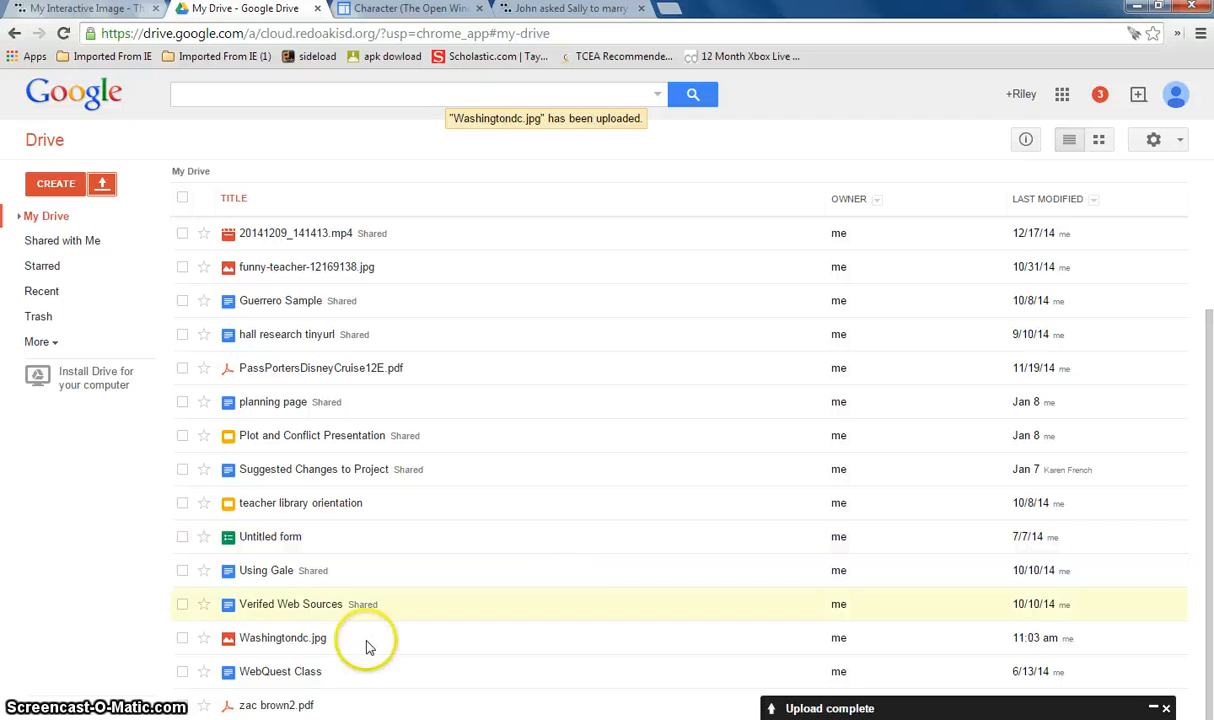
pyautogui.click(297, 647)
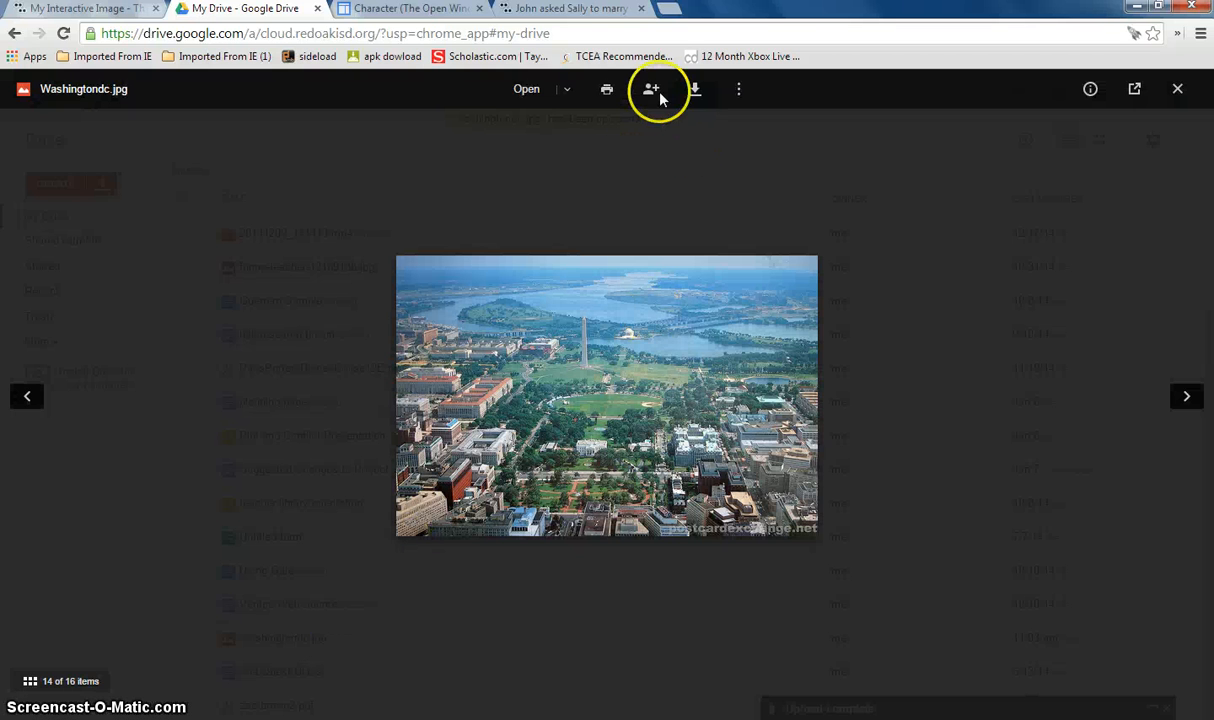
pyautogui.click(653, 90)
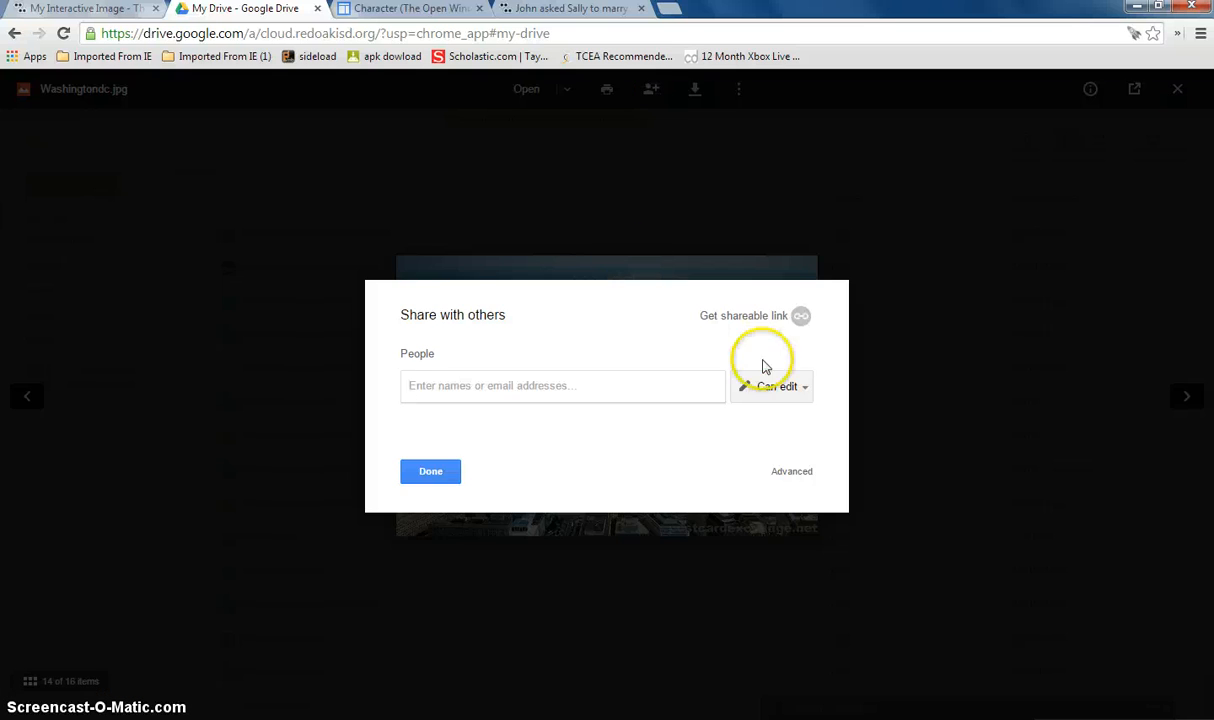
pyautogui.click(790, 472)
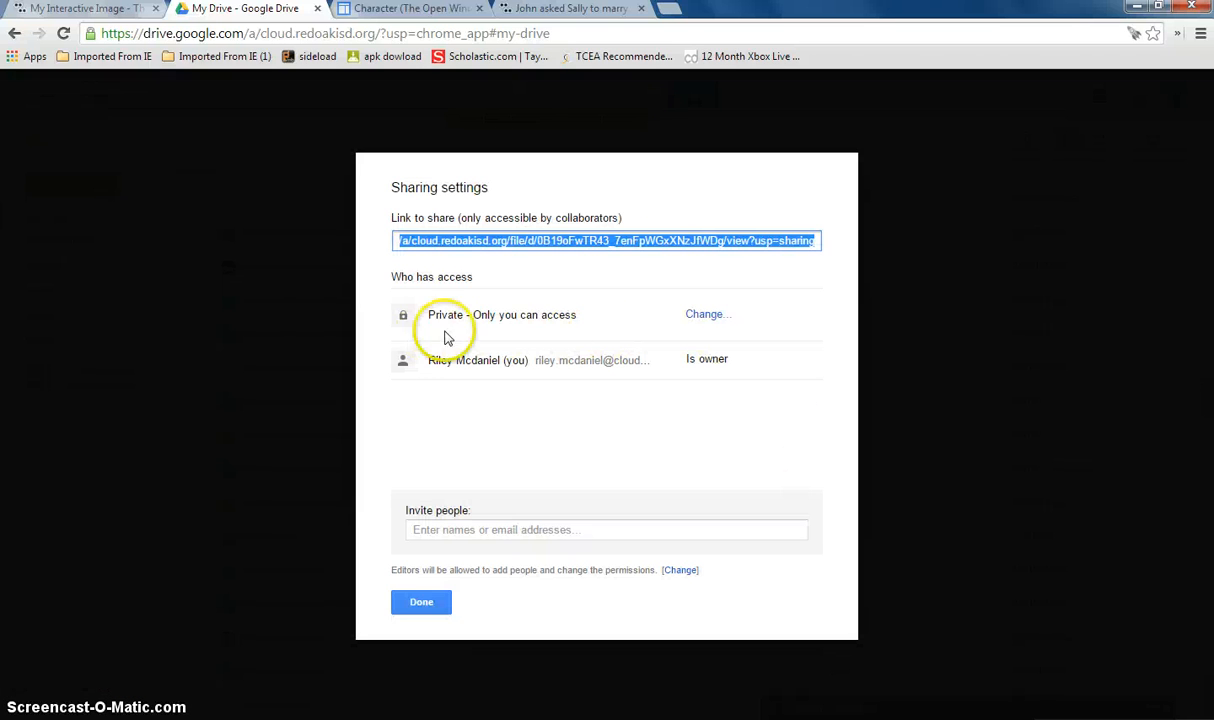
pyautogui.click(710, 321)
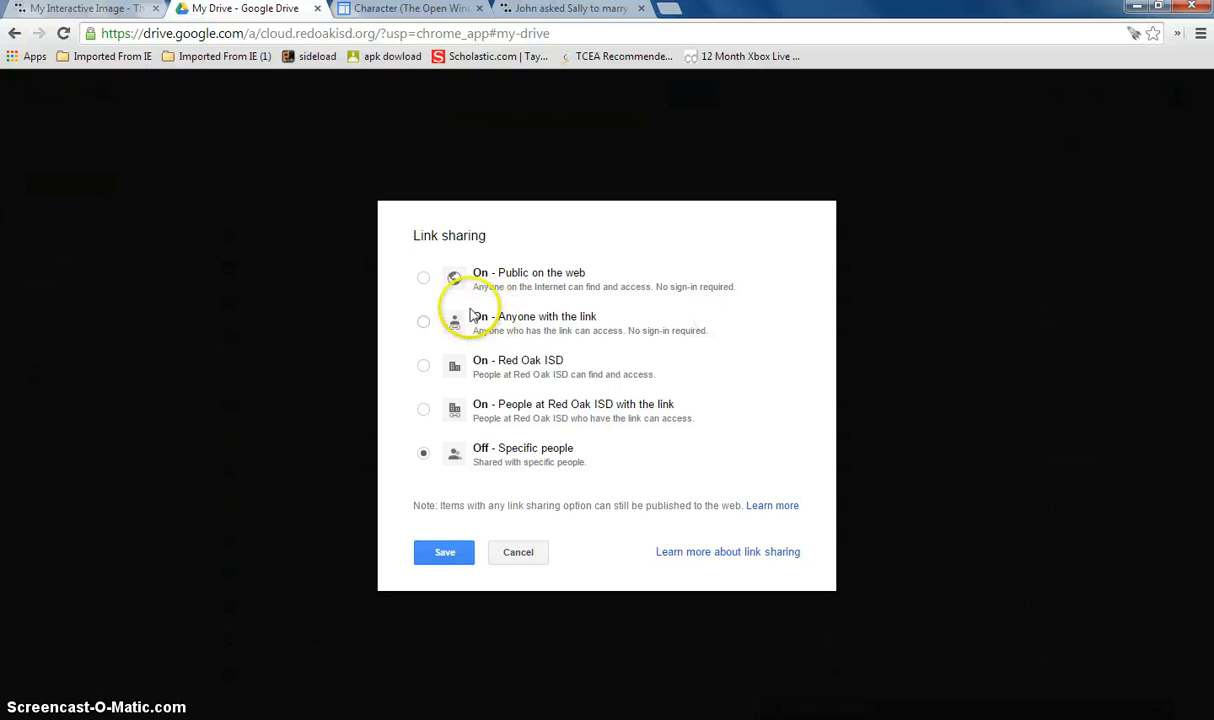
pyautogui.click(421, 278)
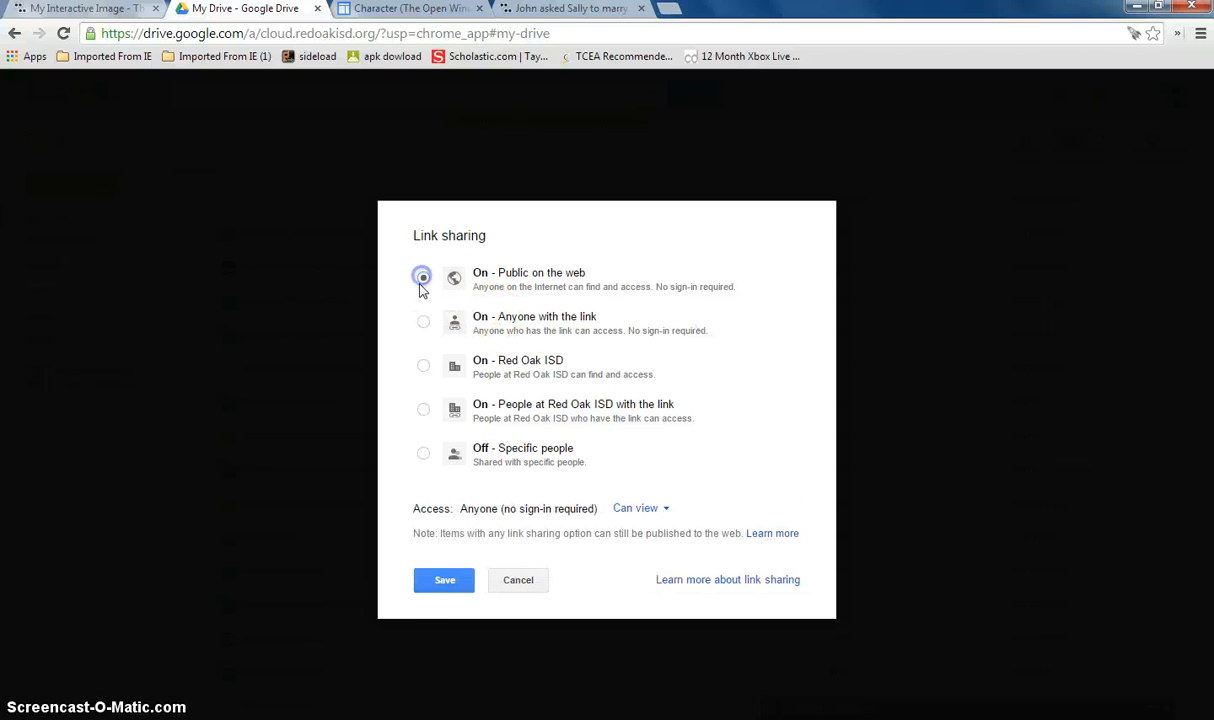
pyautogui.click(443, 582)
pyautogui.click(421, 601)
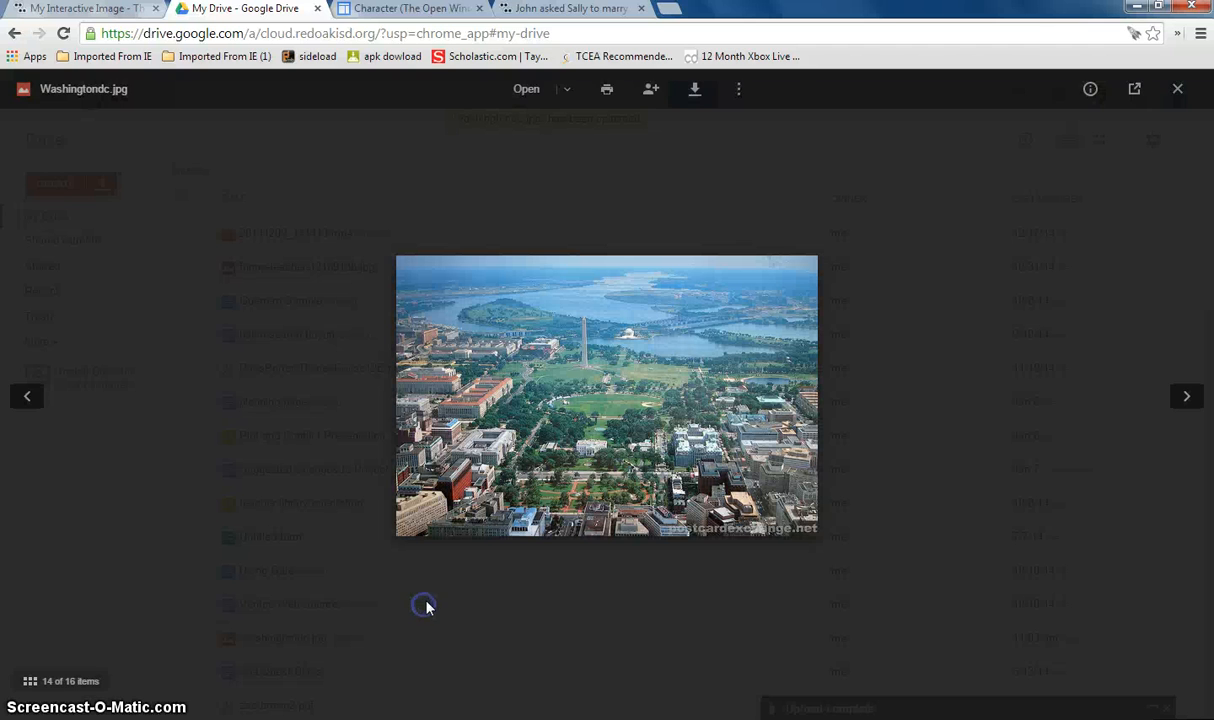
pyautogui.click(1177, 89)
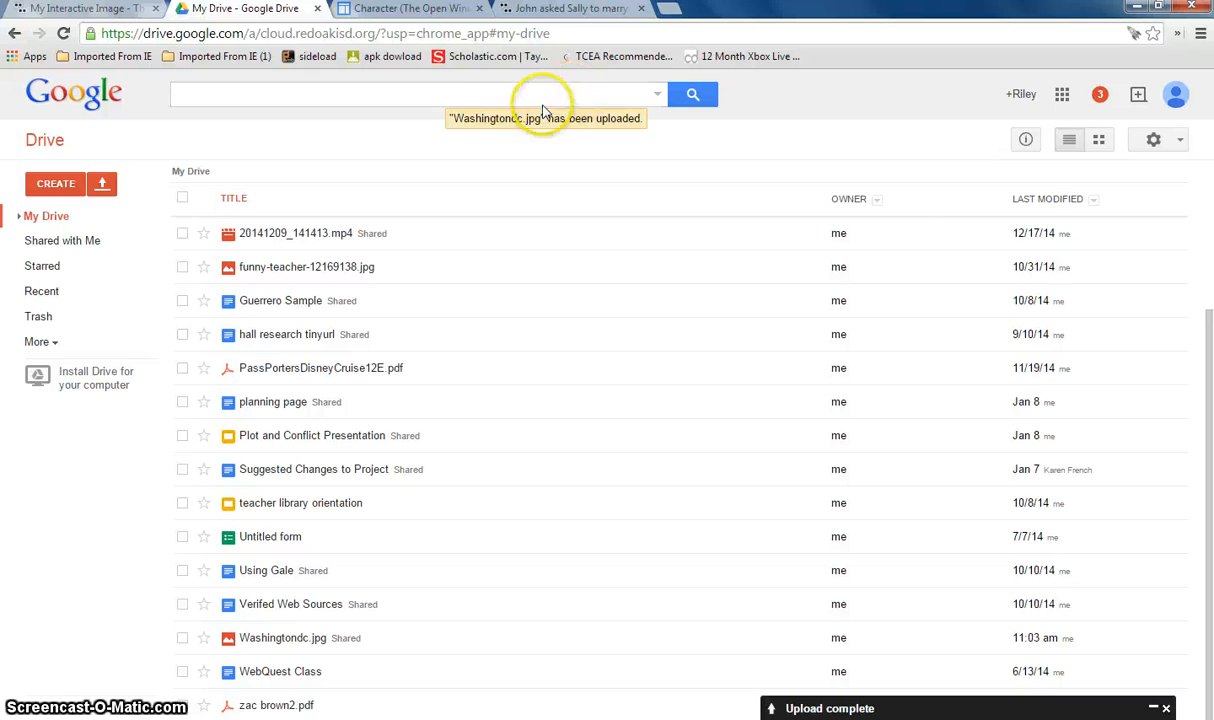
# Switch to the Google Sites page Character and save its draft.
pyautogui.click(420, 9)
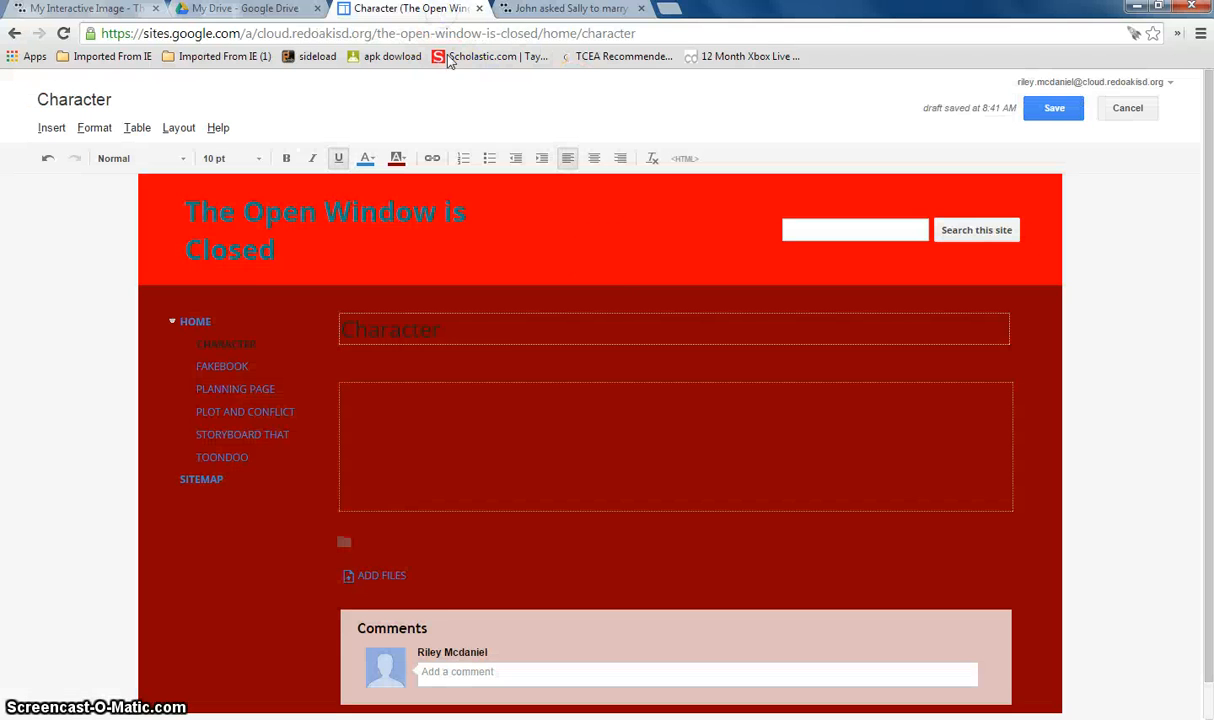
pyautogui.scroll(-1, 619, 276)
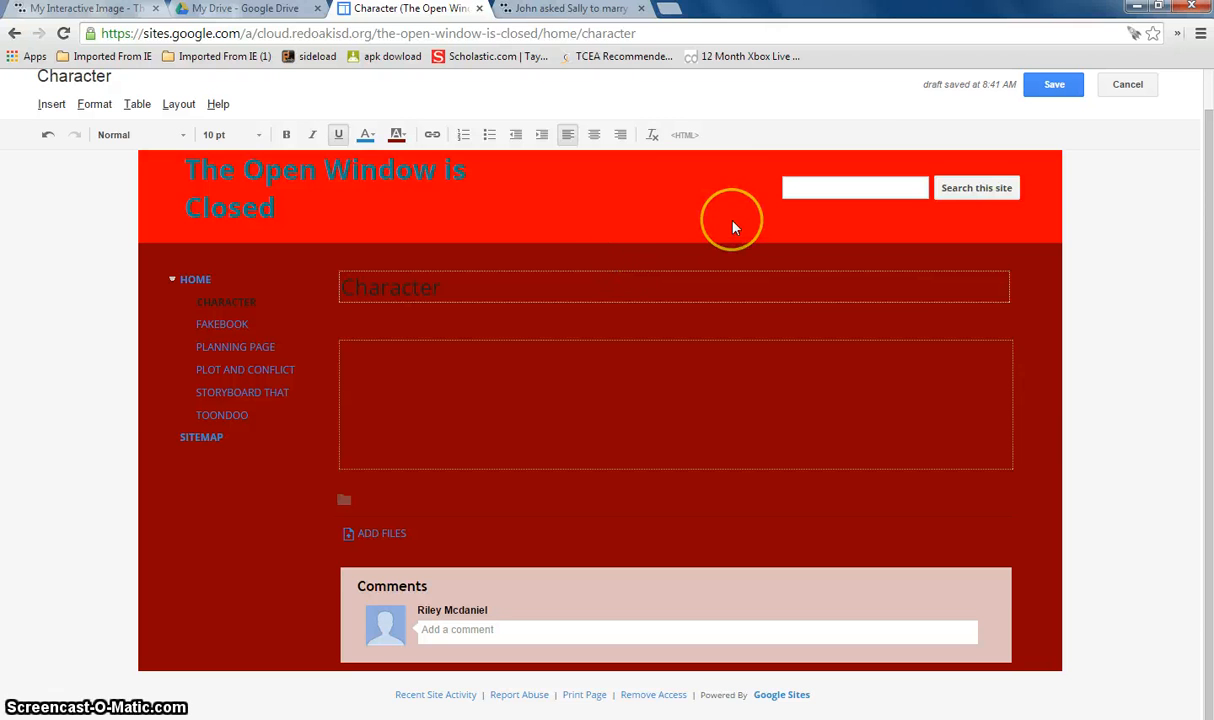
pyautogui.click(1053, 108)
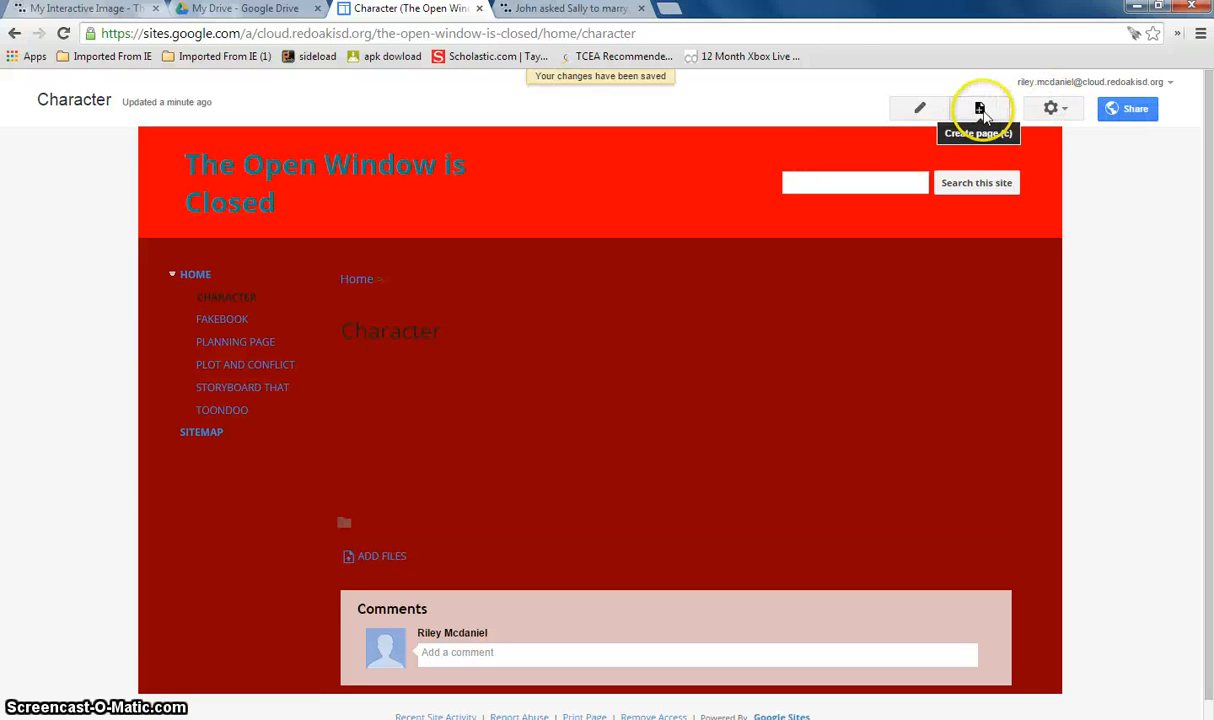
# Create a new page named Setting with the Web Page template, located under Character.
pyautogui.click(982, 110)
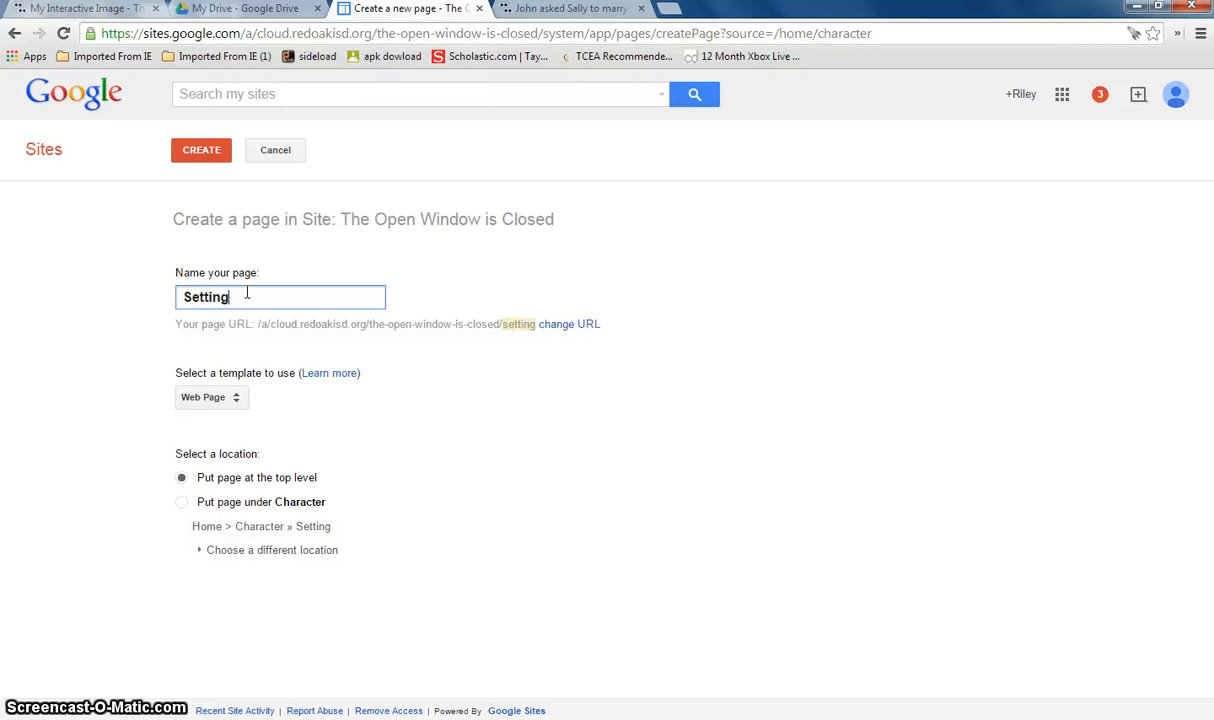
pyautogui.click(183, 503)
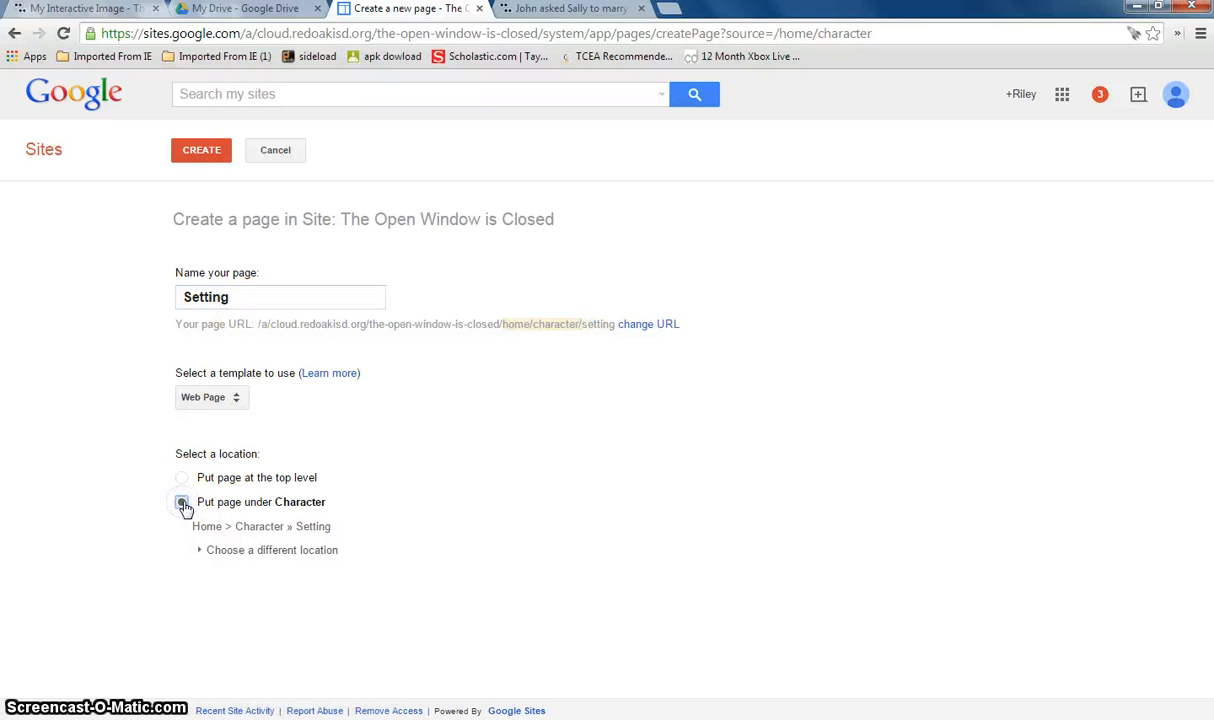
pyautogui.click(234, 546)
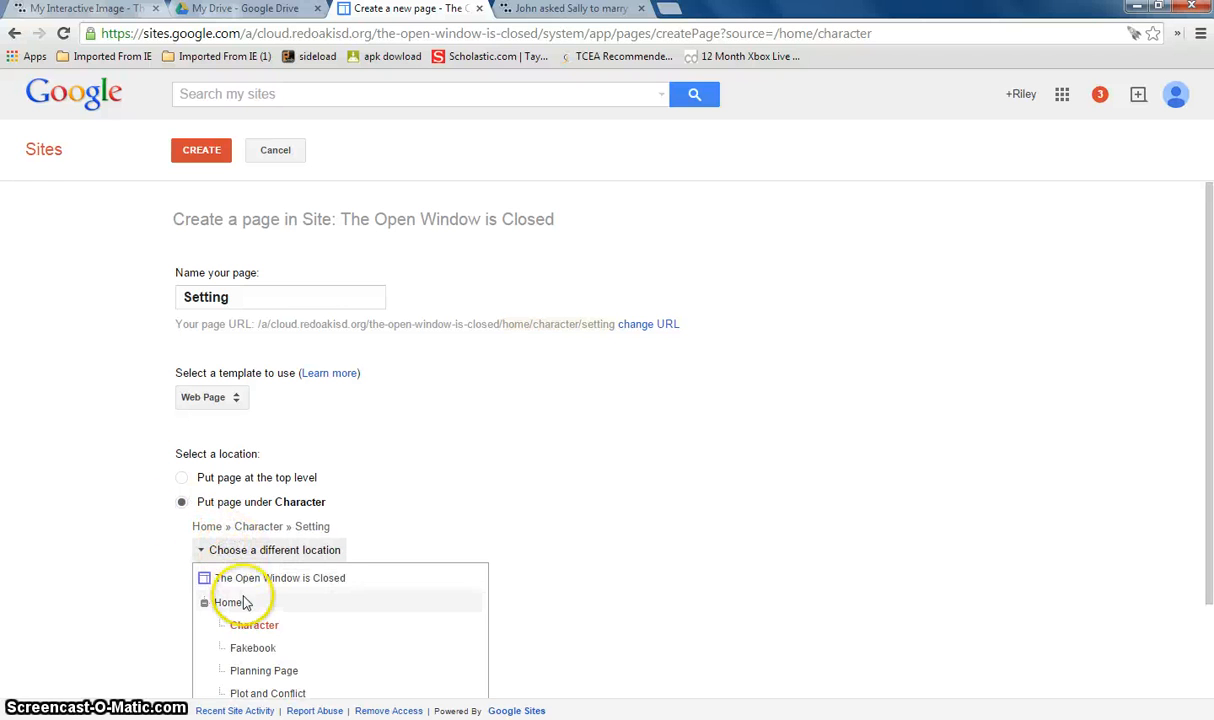
pyautogui.scroll(-1, 298, 604)
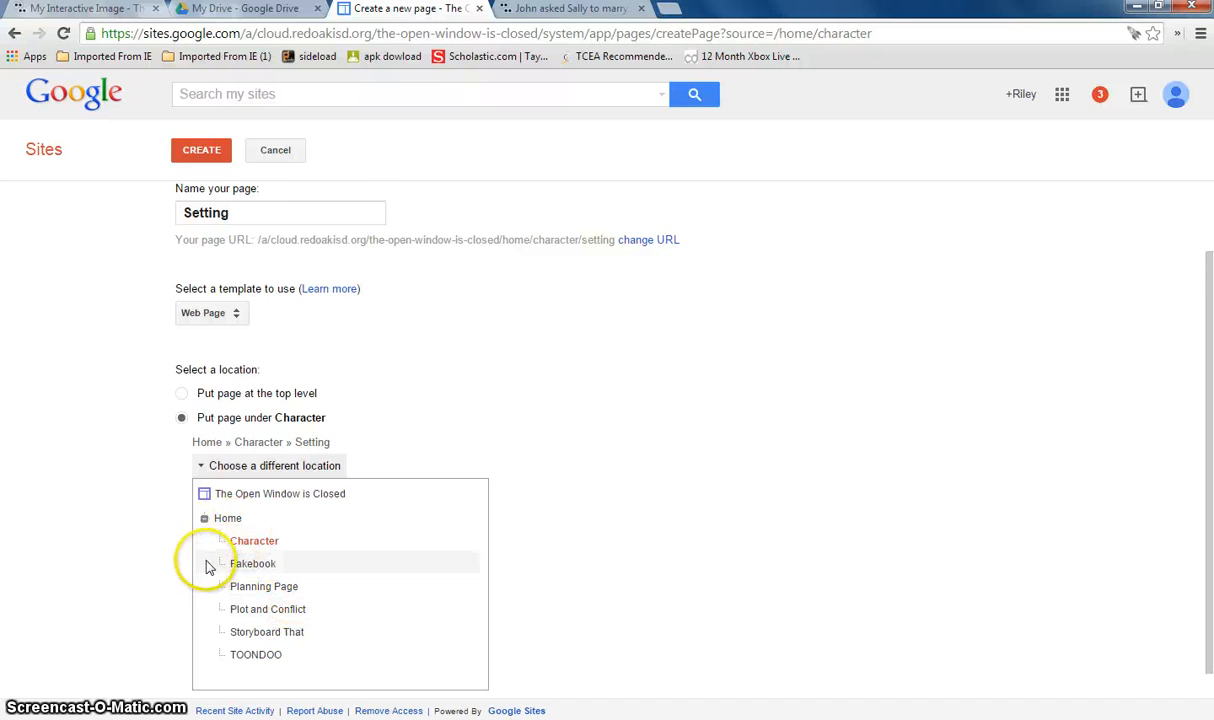
pyautogui.click(182, 418)
pyautogui.click(198, 150)
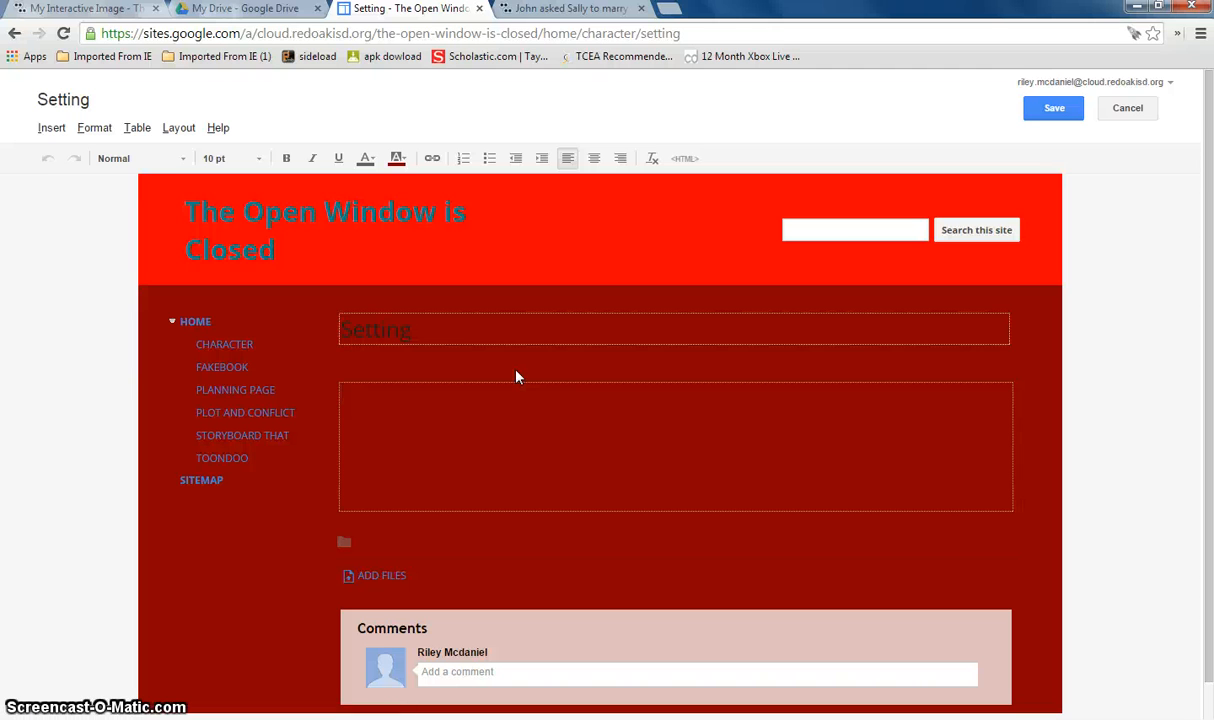
# Insert the Washington DC photo from Google Drive into the body of the Setting page.
pyautogui.click(494, 377)
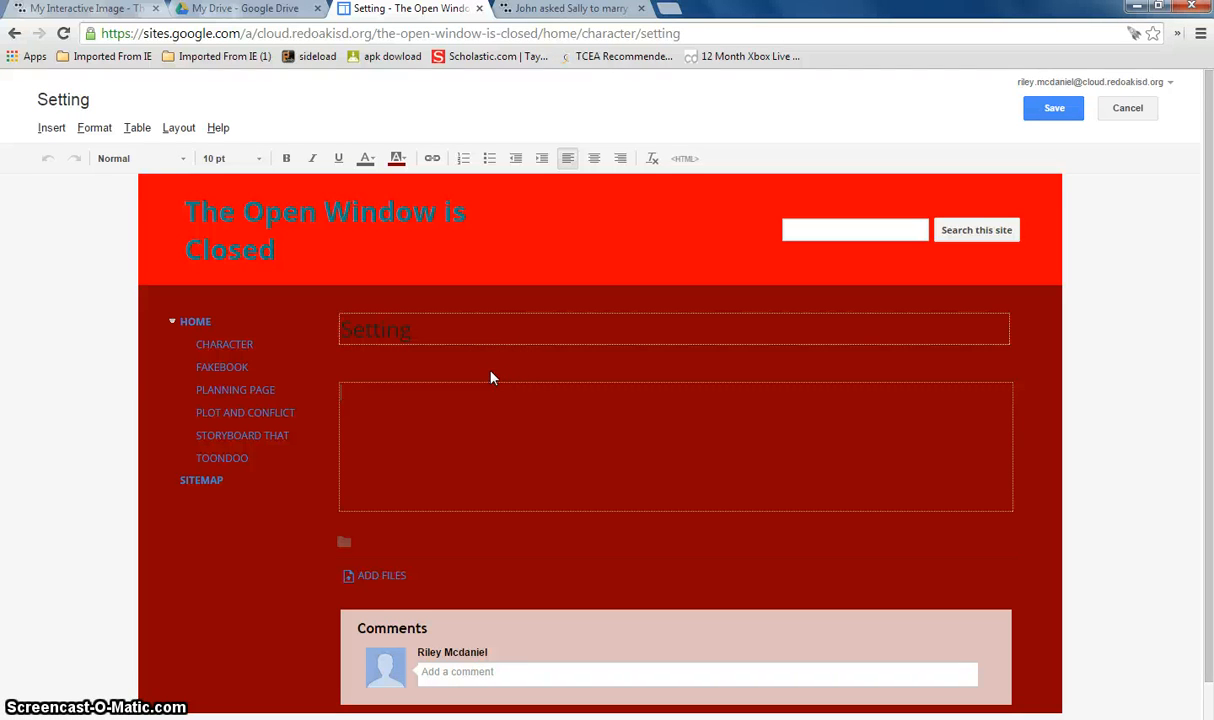
pyautogui.scroll(-1, 491, 377)
pyautogui.click(393, 355)
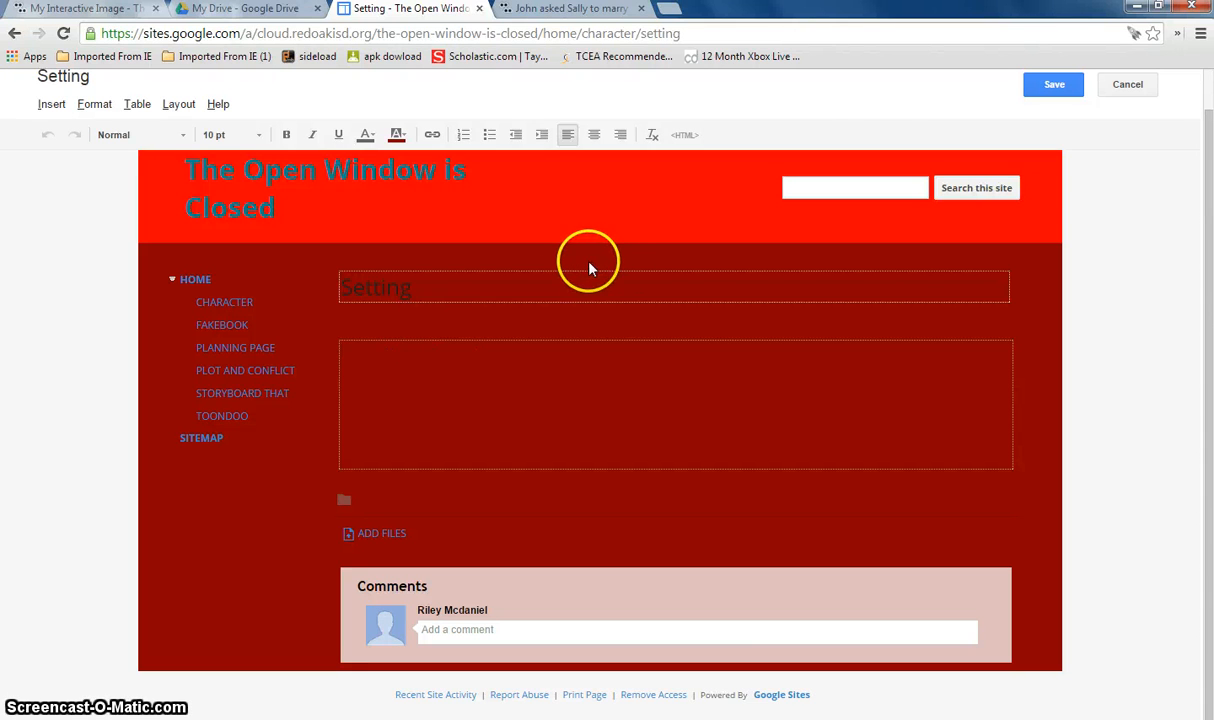
pyautogui.click(366, 349)
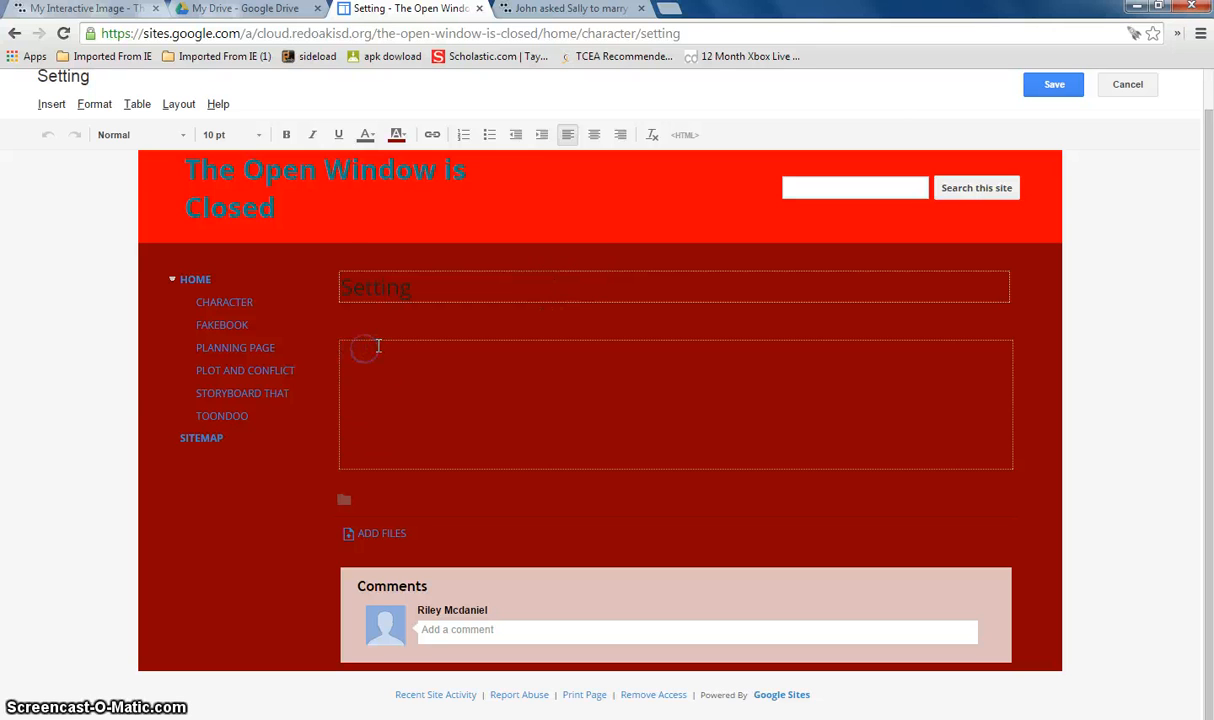
pyautogui.click(51, 104)
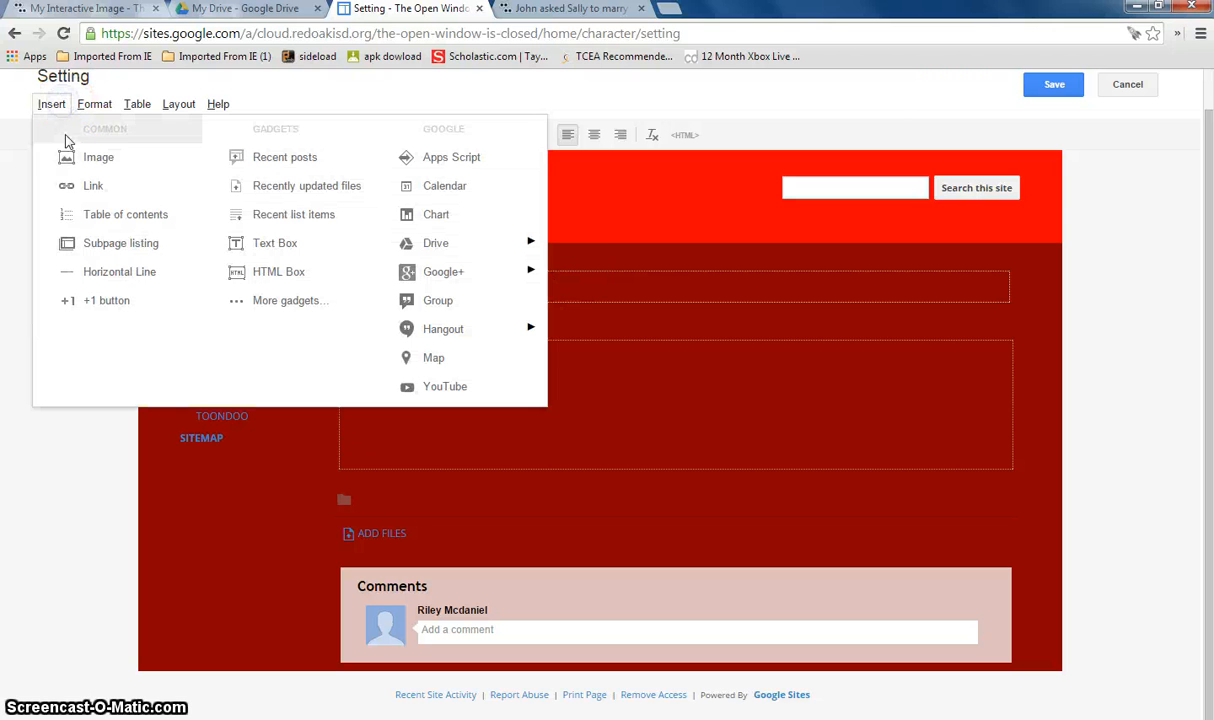
pyautogui.moveTo(496, 244)
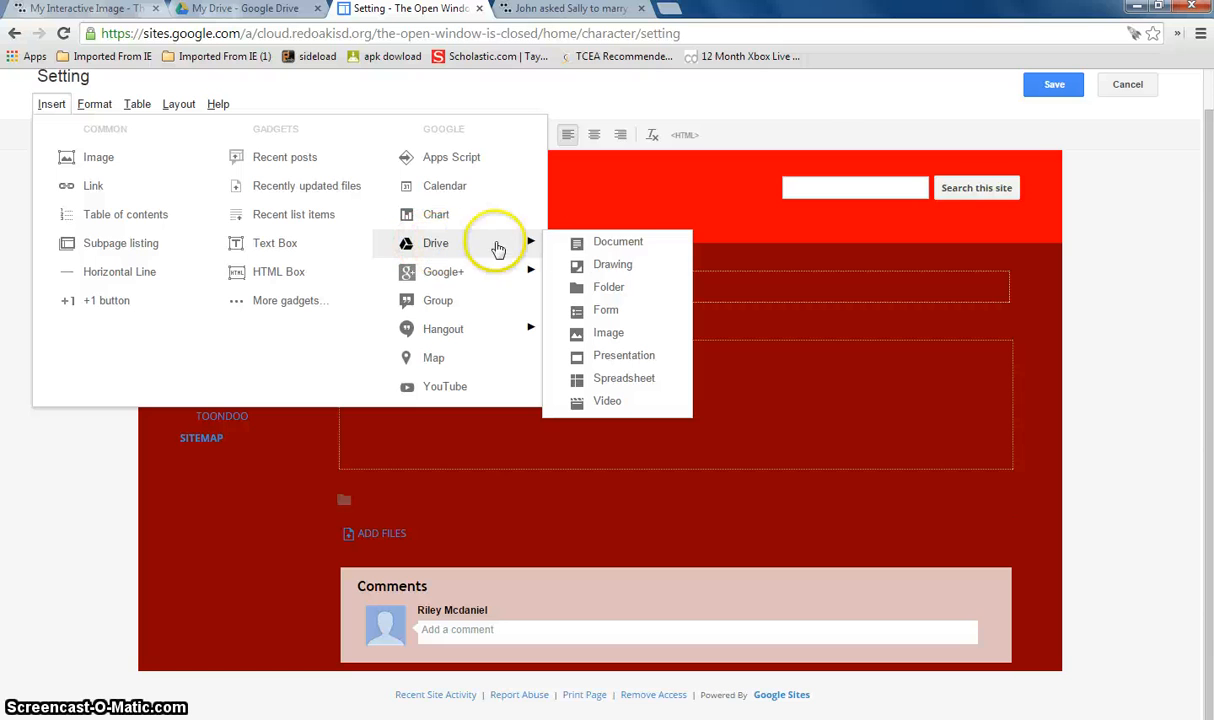
pyautogui.click(607, 332)
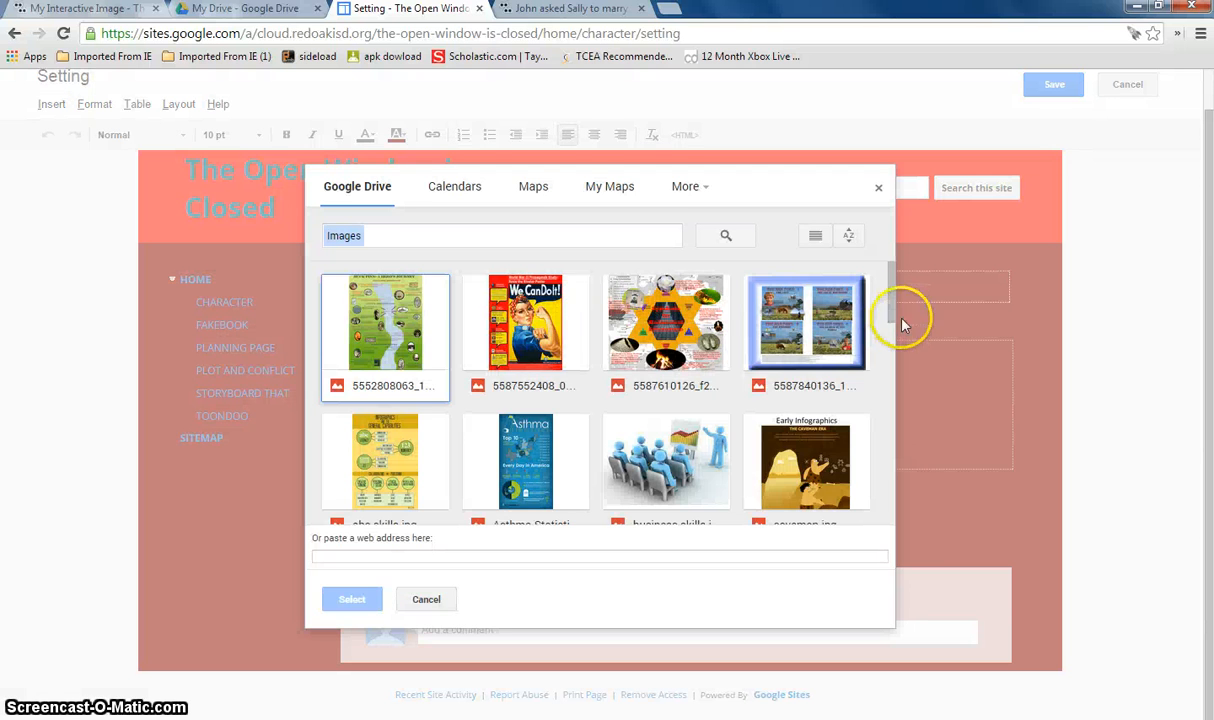
pyautogui.moveTo(894, 284); pyautogui.dragTo(883, 485)
pyautogui.doubleClick(812, 400)
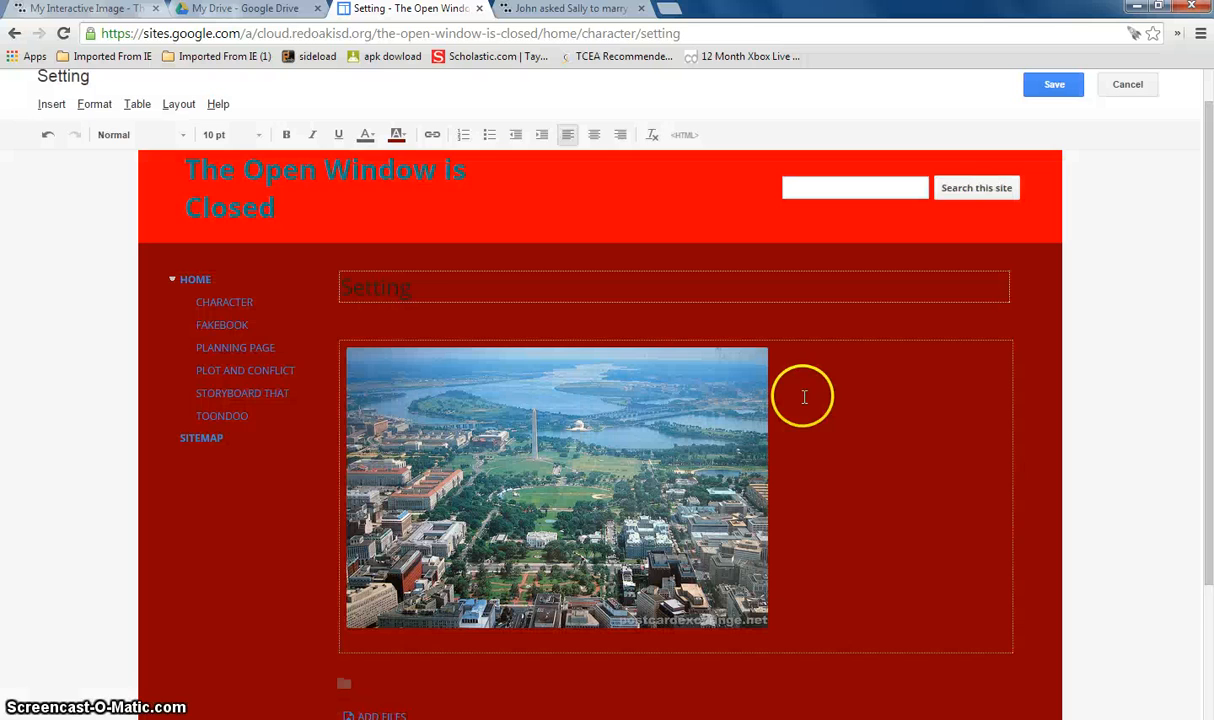
# Select the inserted photo on the Setting page, then switch to ThingLink and copy the tagged image's share link.
pyautogui.scroll(-1, 874, 461)
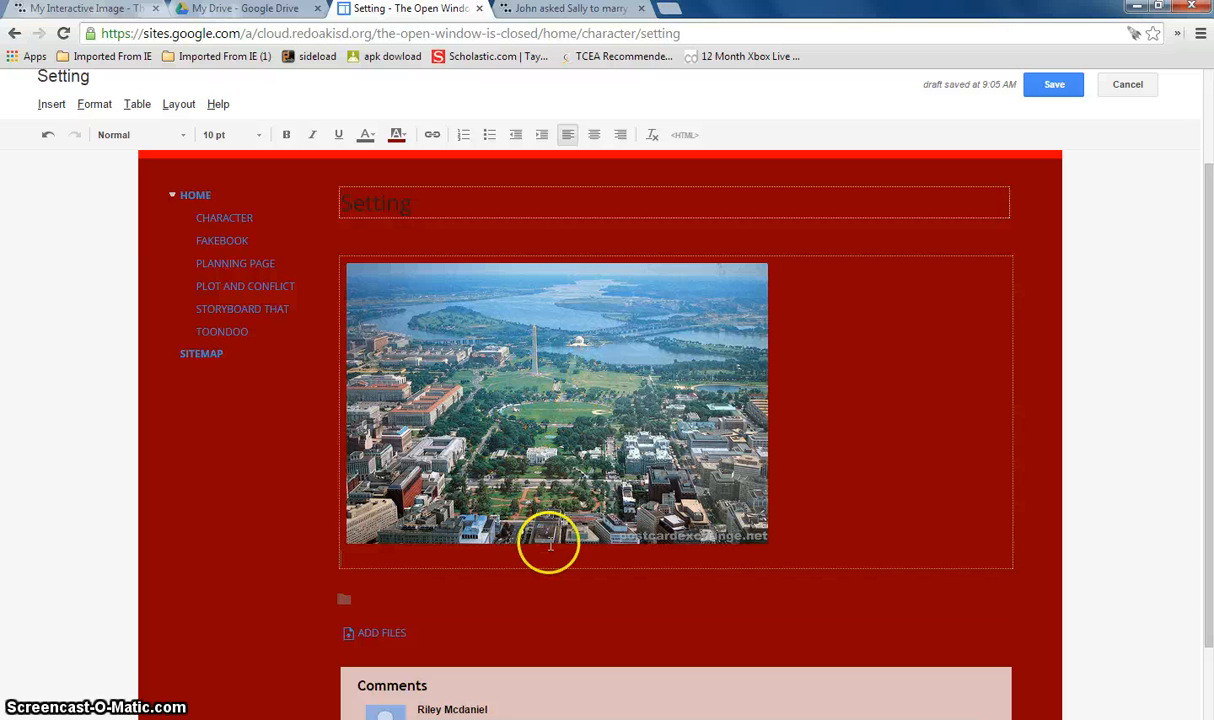
pyautogui.click(583, 436)
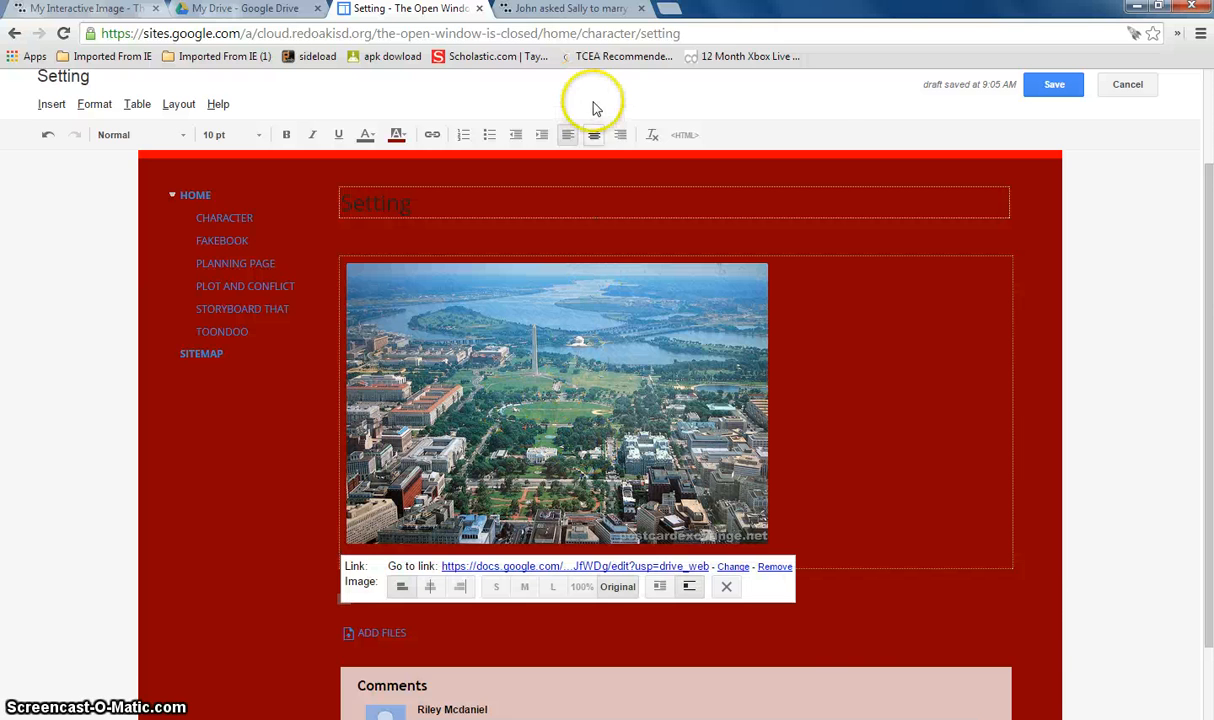
pyautogui.click(567, 10)
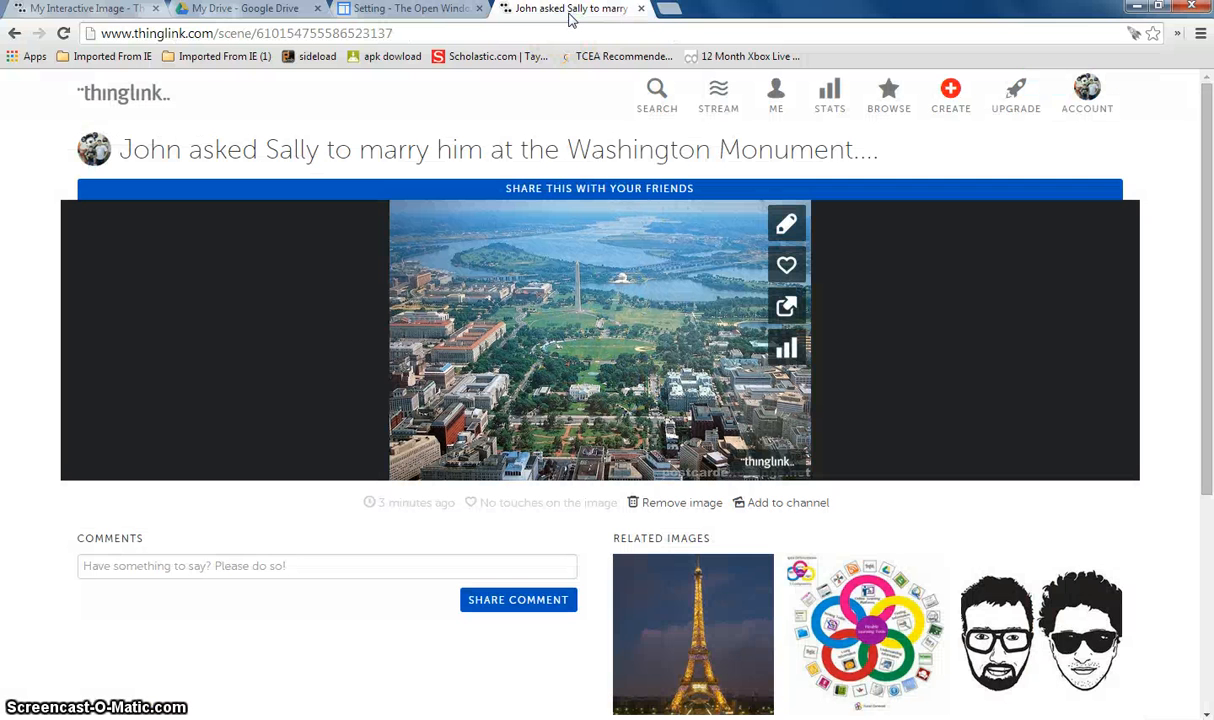
pyautogui.click(789, 311)
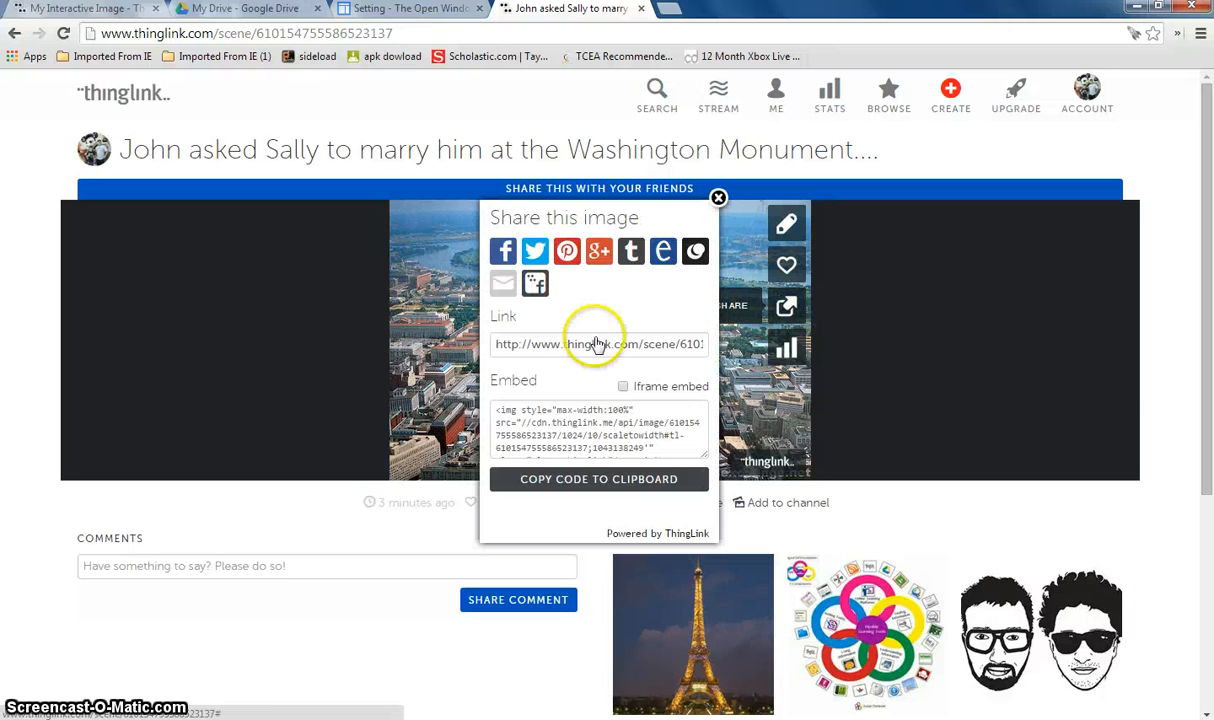
pyautogui.click(503, 350)
pyautogui.rightClick(584, 350)
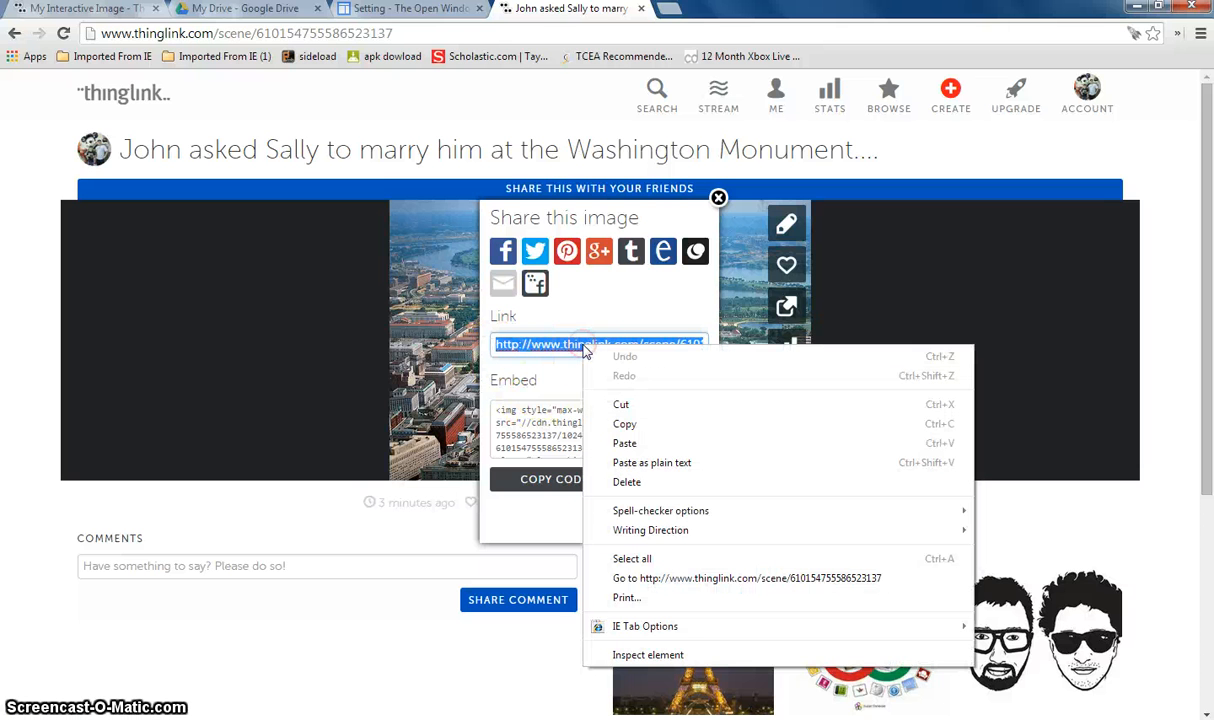
pyautogui.click(624, 425)
pyautogui.click(434, 12)
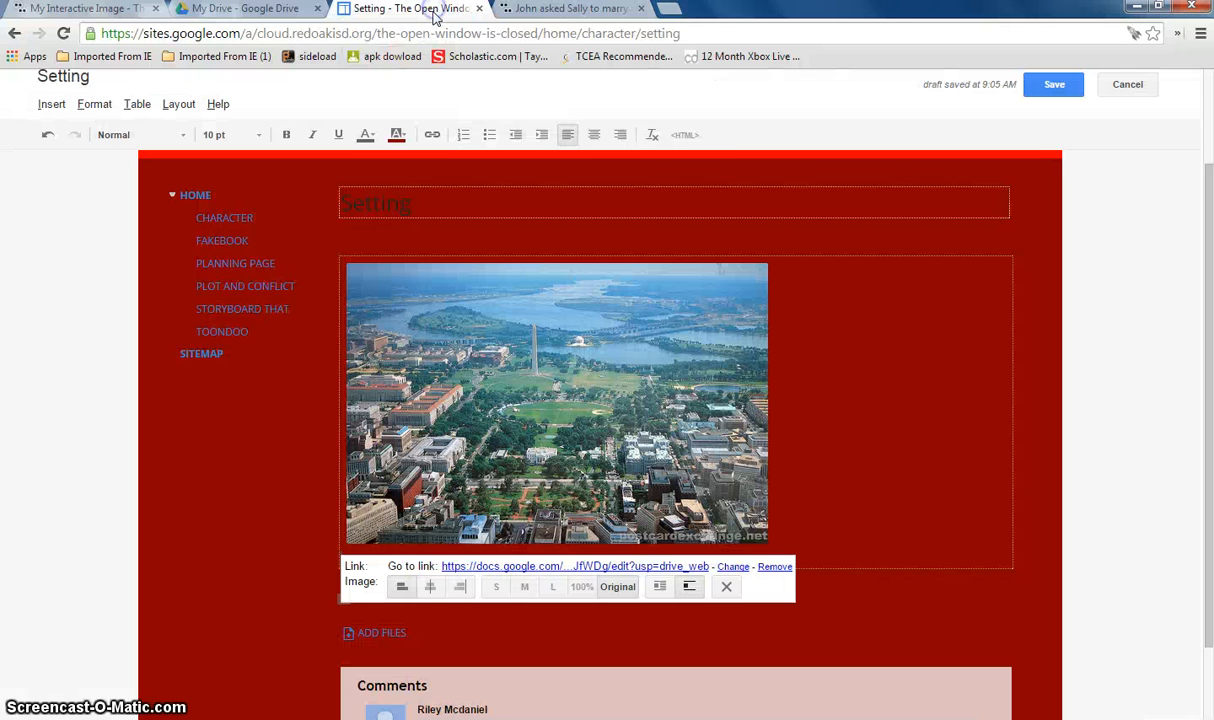
pyautogui.click(732, 568)
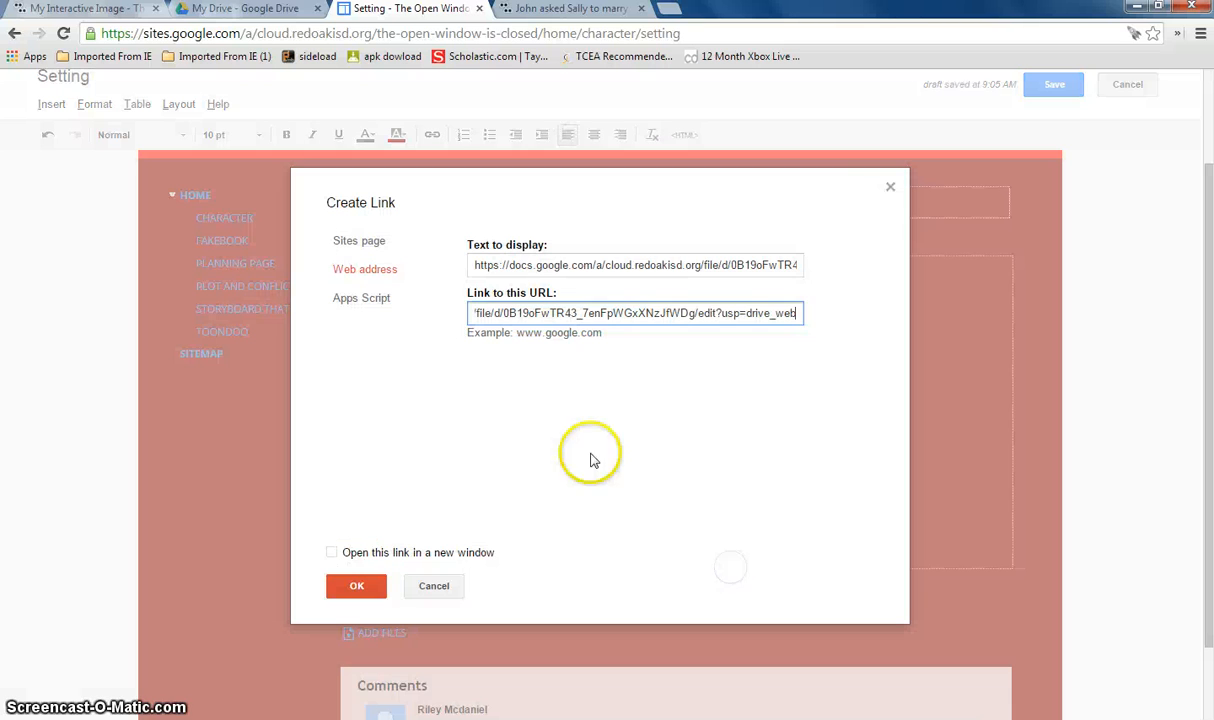
pyautogui.moveTo(793, 315); pyautogui.dragTo(317, 325)
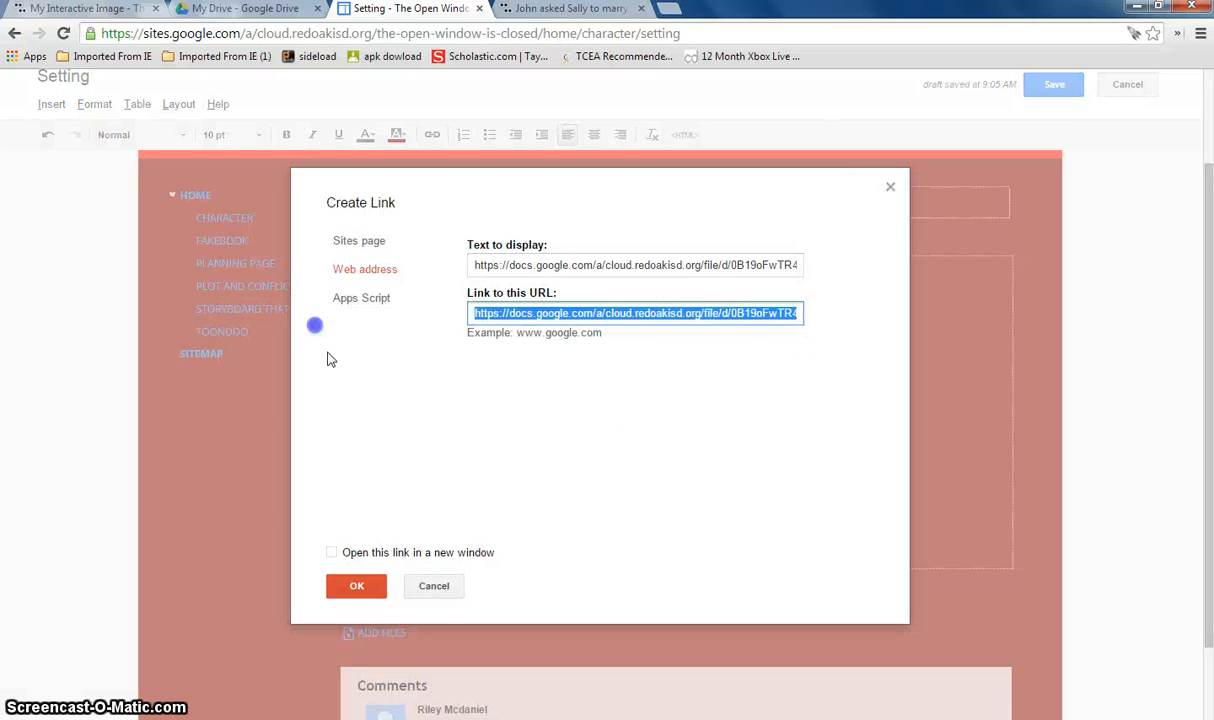
pyautogui.write('b')
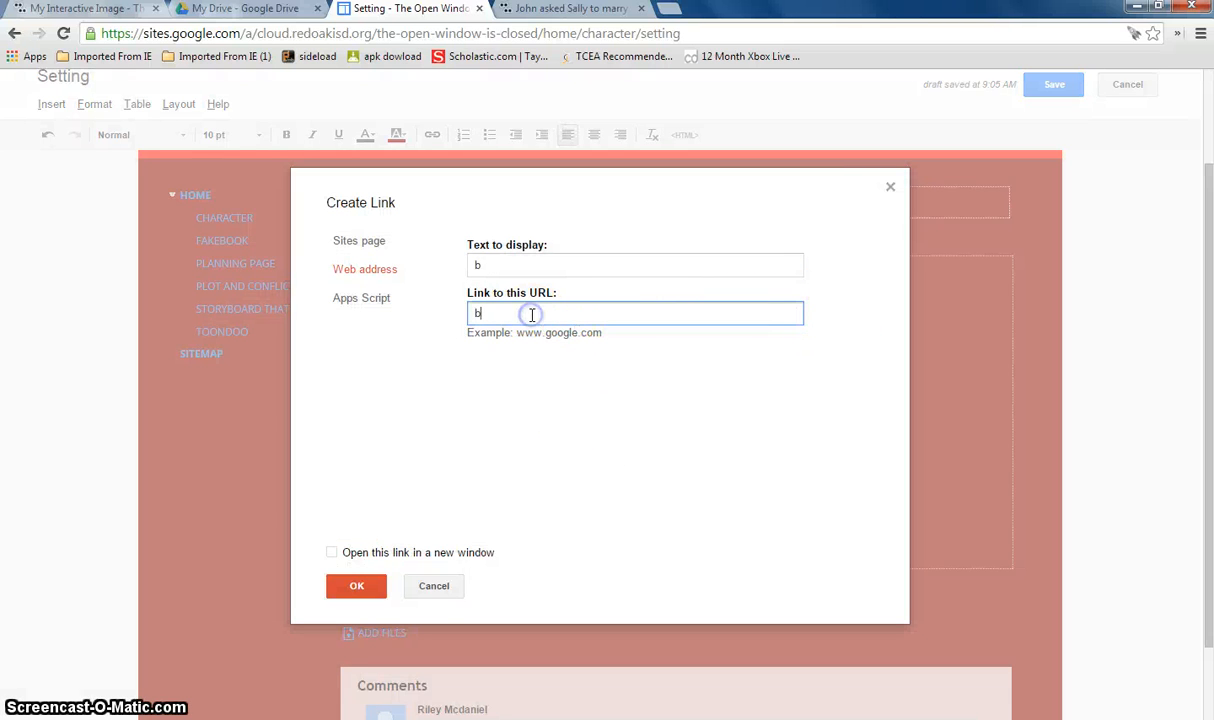
pyautogui.rightClick(531, 315)
pyautogui.click(545, 410)
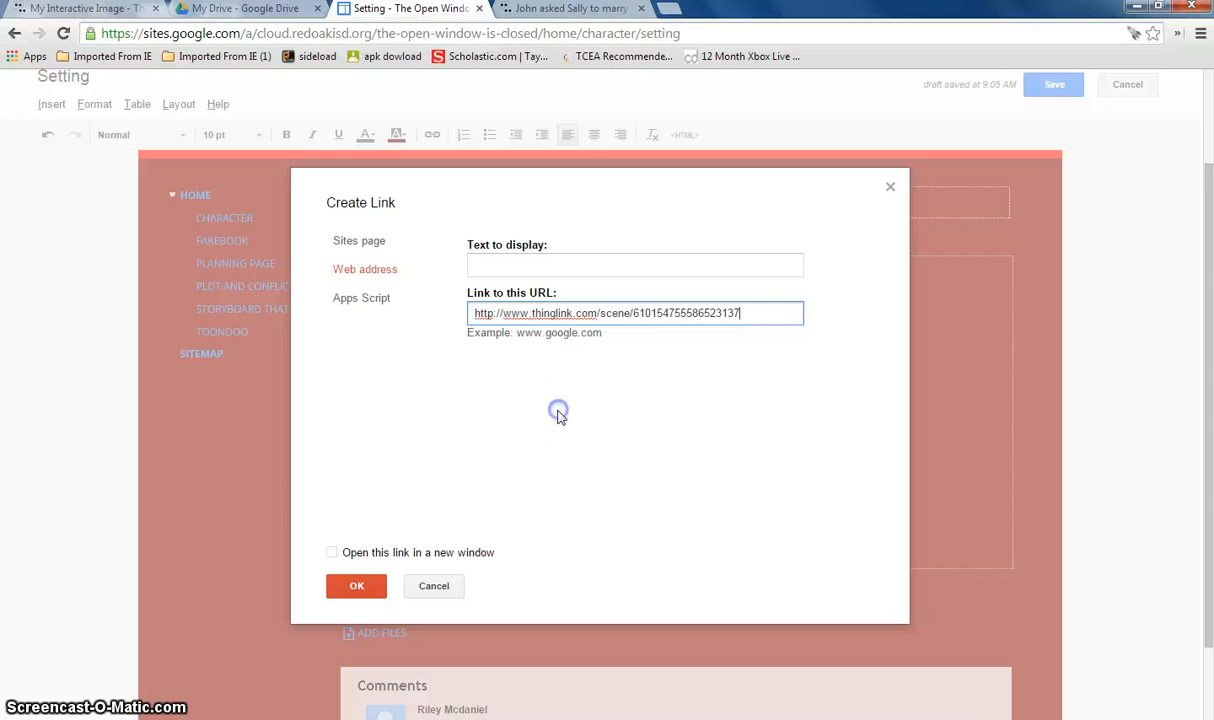
pyautogui.click(354, 585)
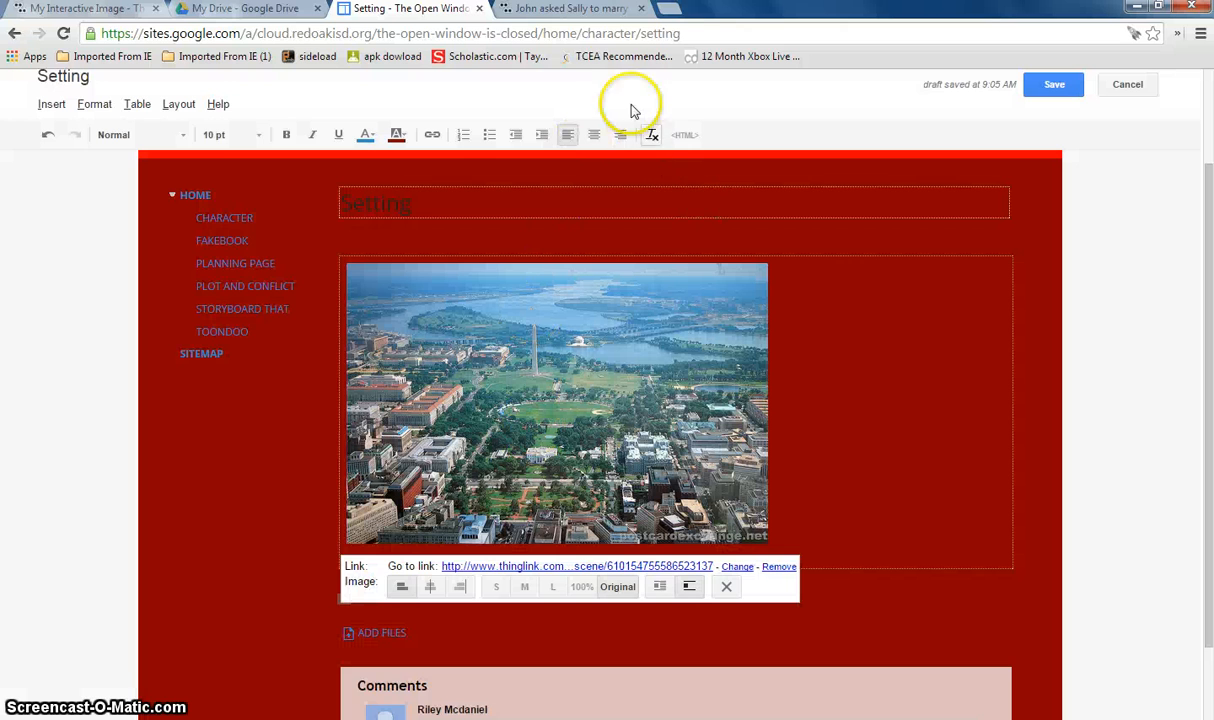
pyautogui.click(1054, 84)
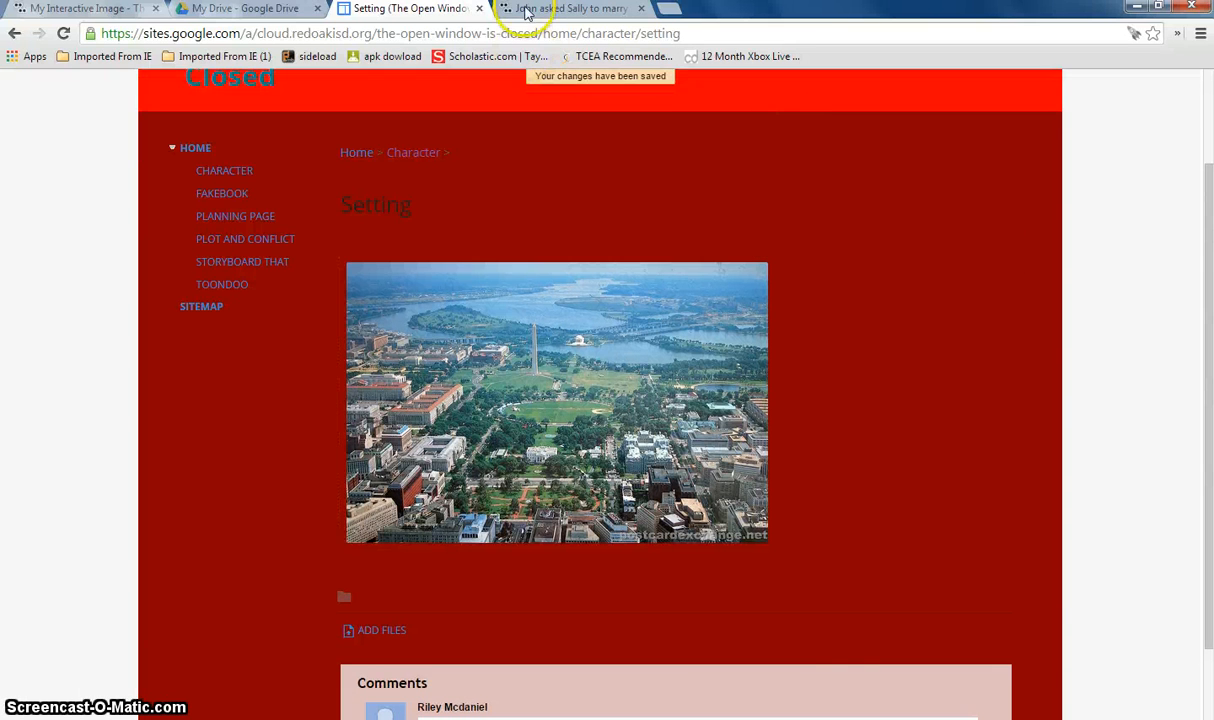
# Switch to ThingLink, dismiss the image sharing dialog, sign out of the account and close the ThingLink page.
pyautogui.click(555, 10)
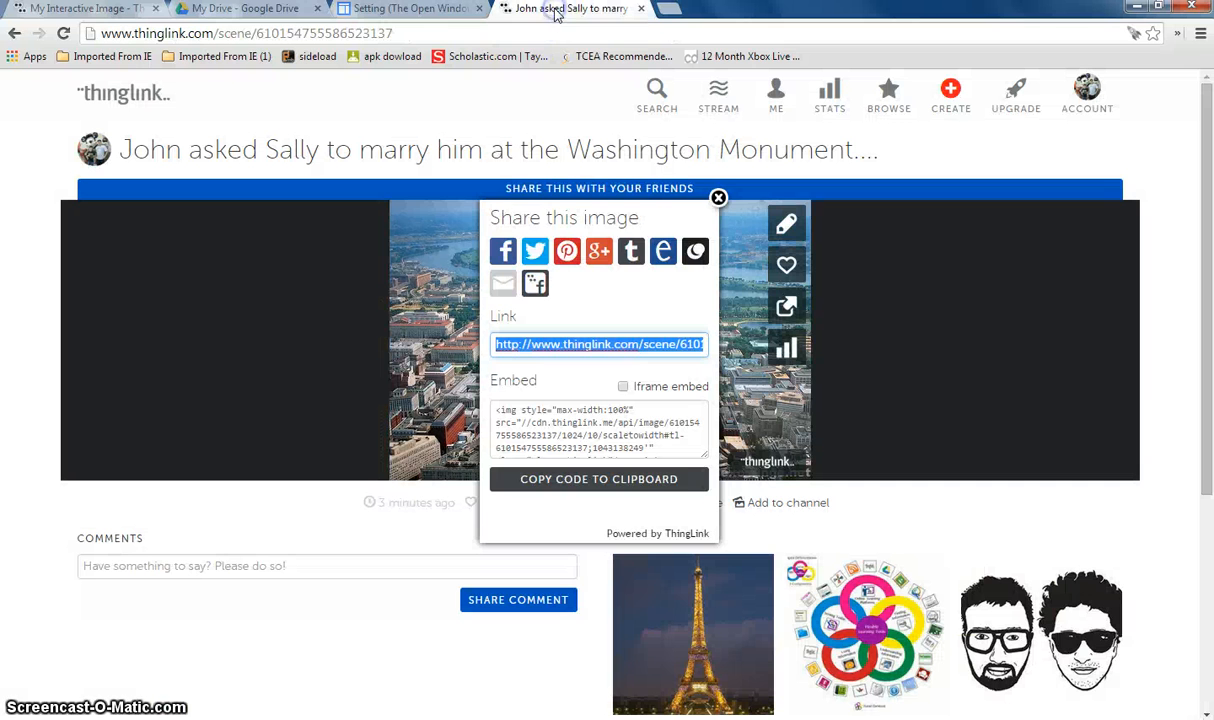
pyautogui.click(717, 197)
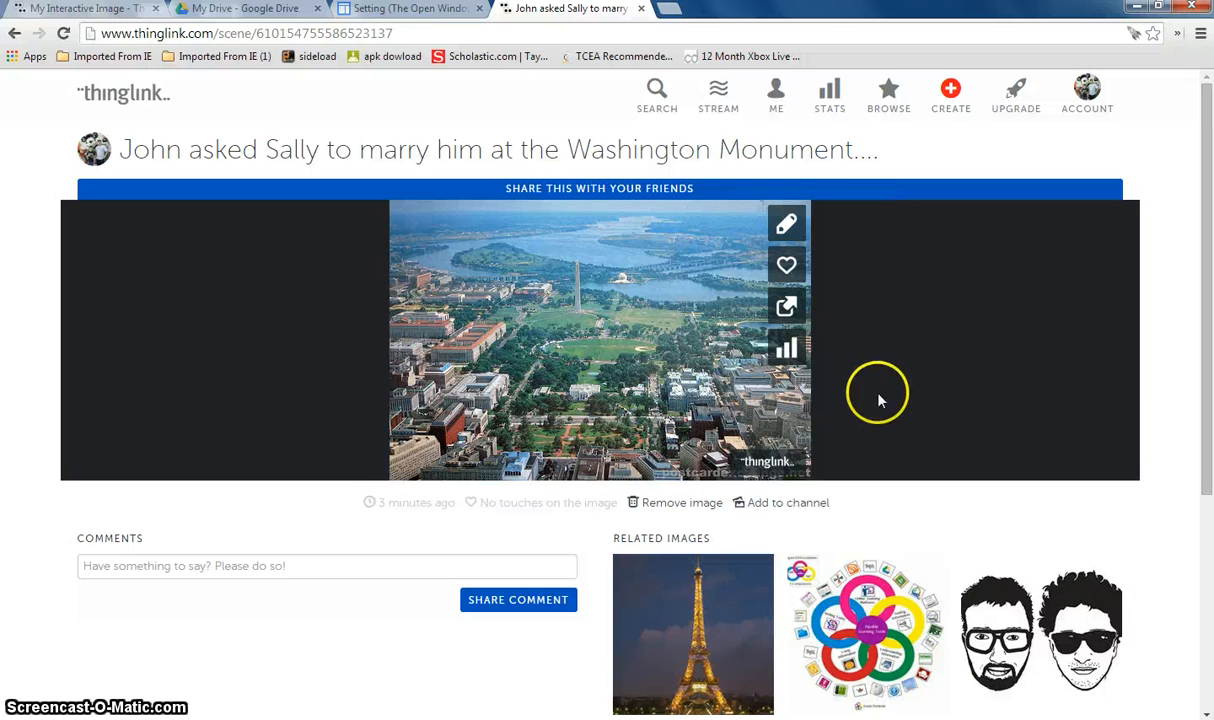
pyautogui.scroll(-1, 500, 420)
pyautogui.scroll(1, 480, 420)
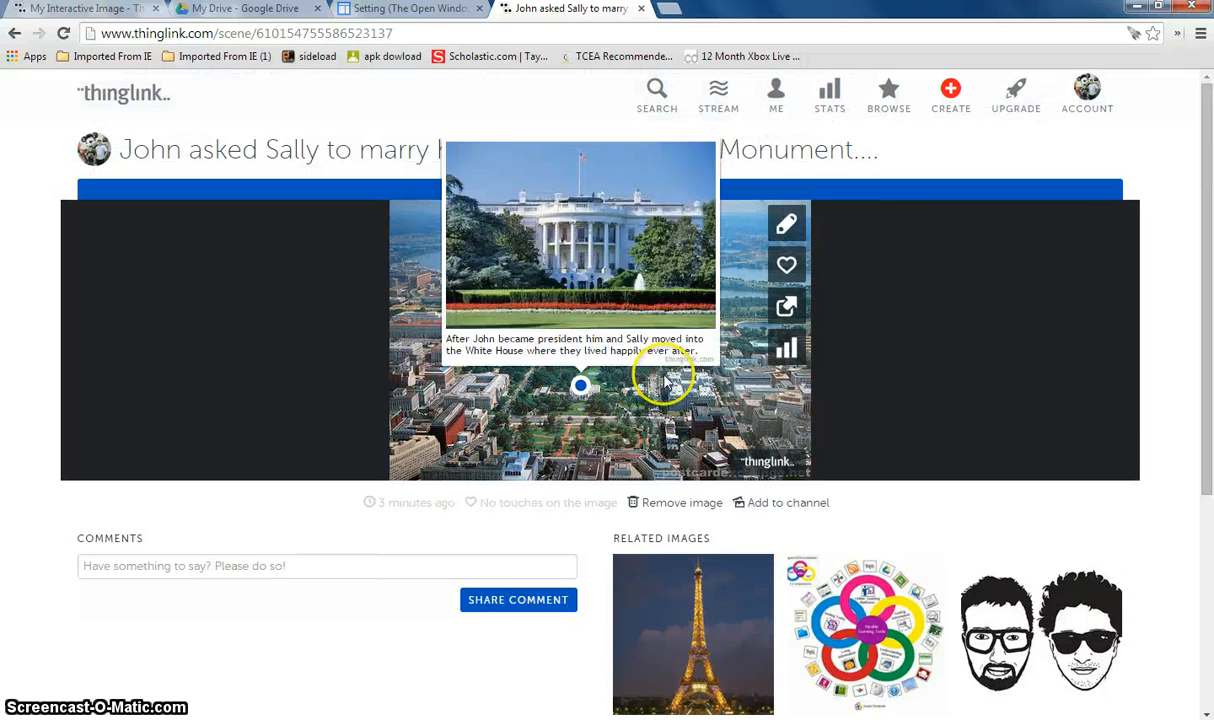
pyautogui.click(1089, 115)
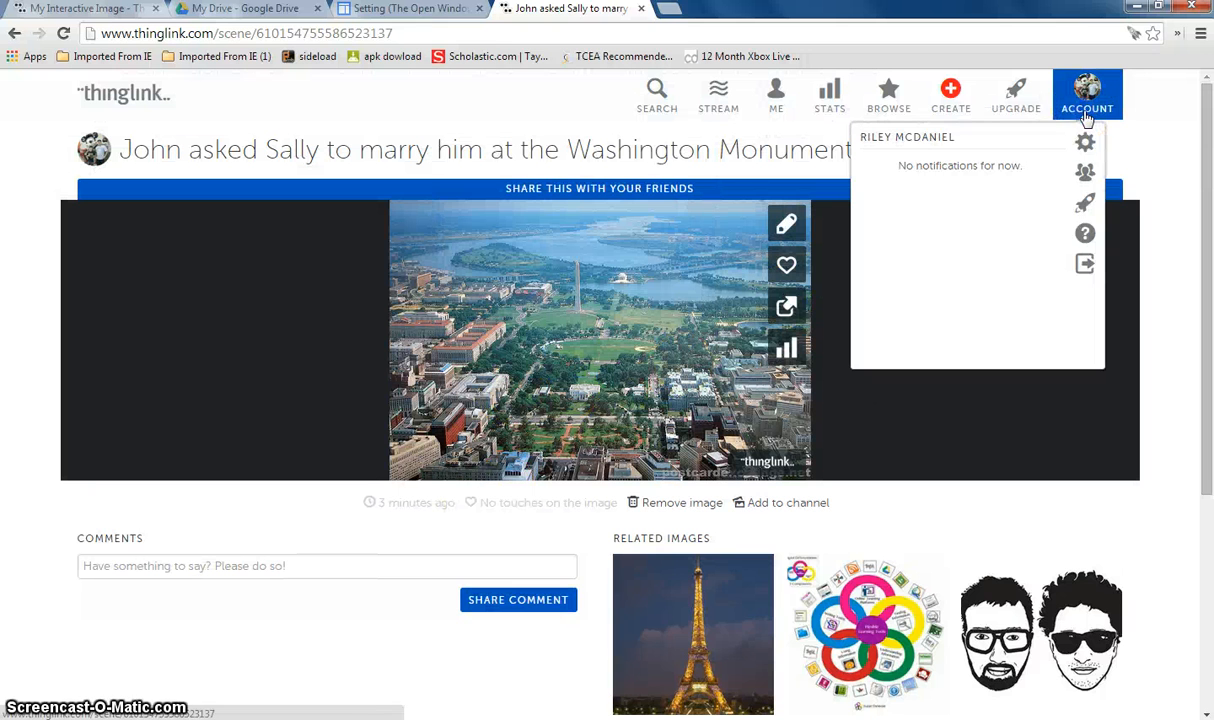
pyautogui.click(1087, 270)
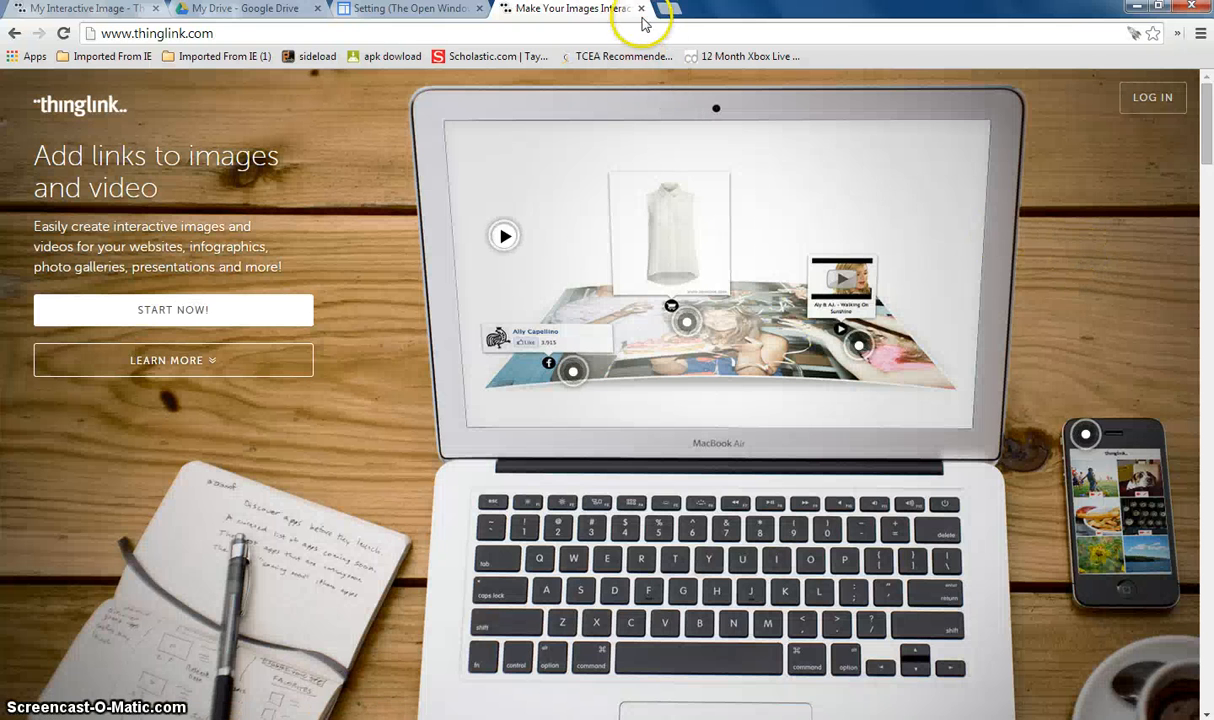
pyautogui.click(641, 9)
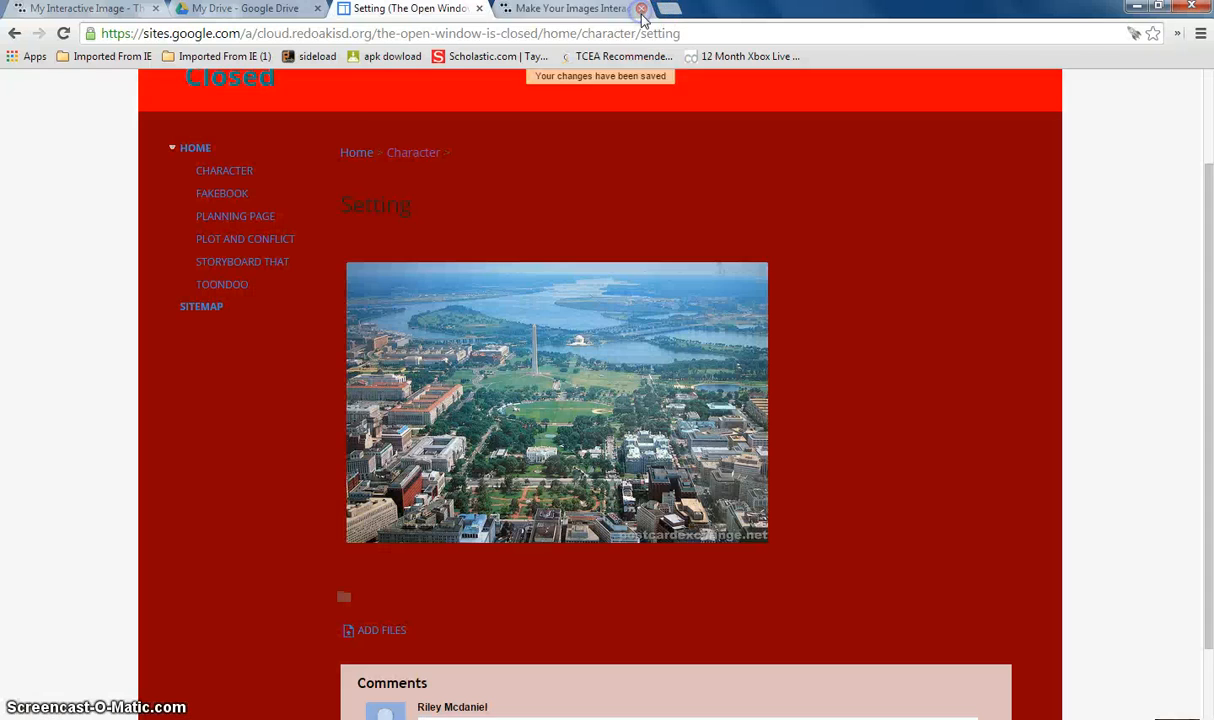
# Test the Setting page's linked photo by opening its ThingLink scene and previewing the Washington Monument and White House tags.
pyautogui.scroll(2, 859, 182)
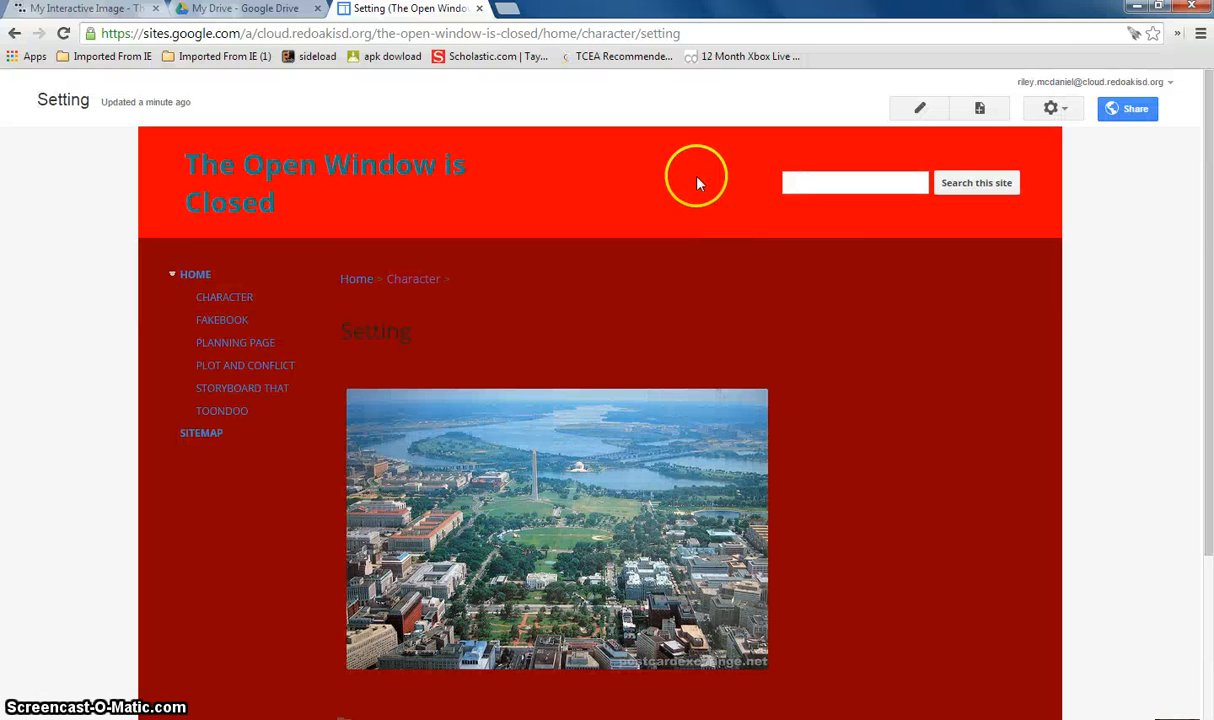
pyautogui.scroll(-3, 665, 180)
pyautogui.scroll(1, 659, 181)
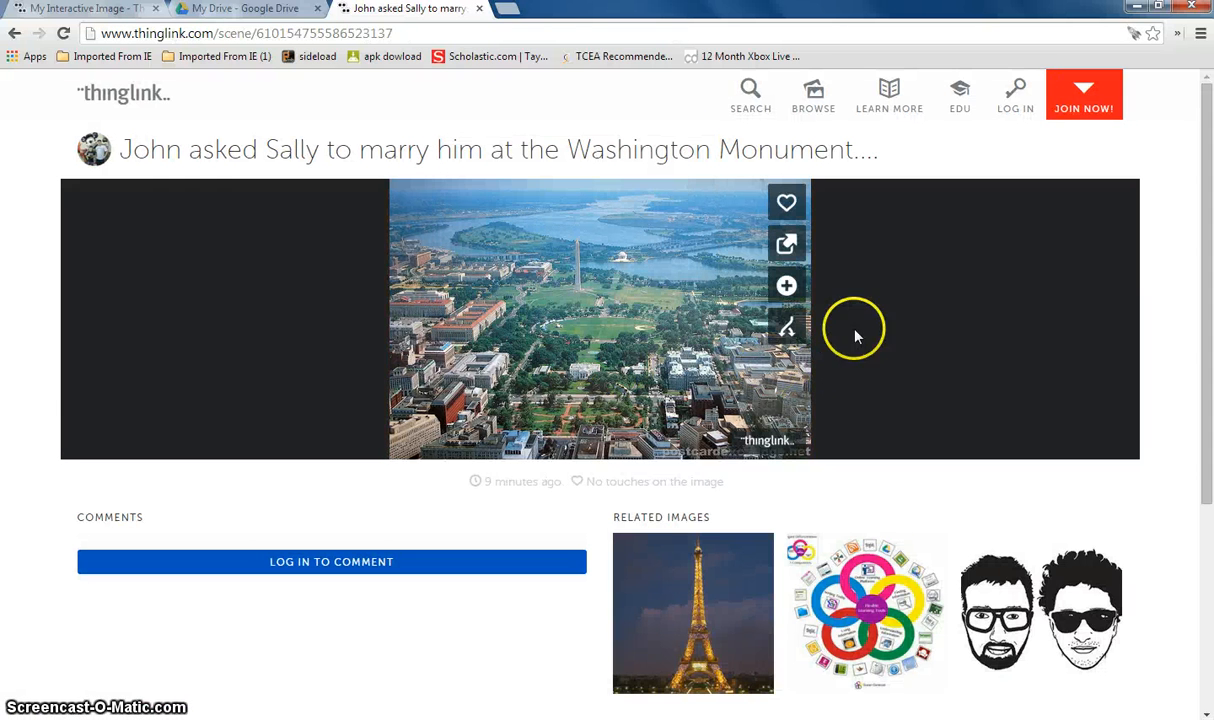
pyautogui.moveTo(577, 265)
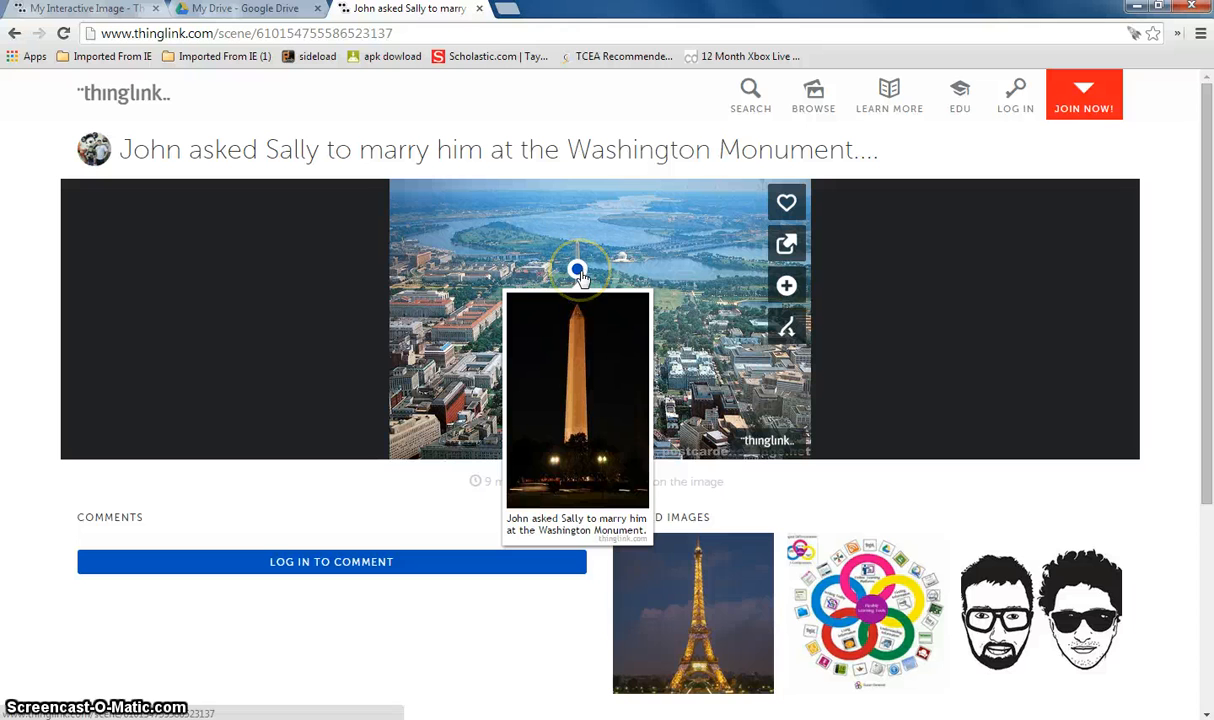
pyautogui.moveTo(576, 369)
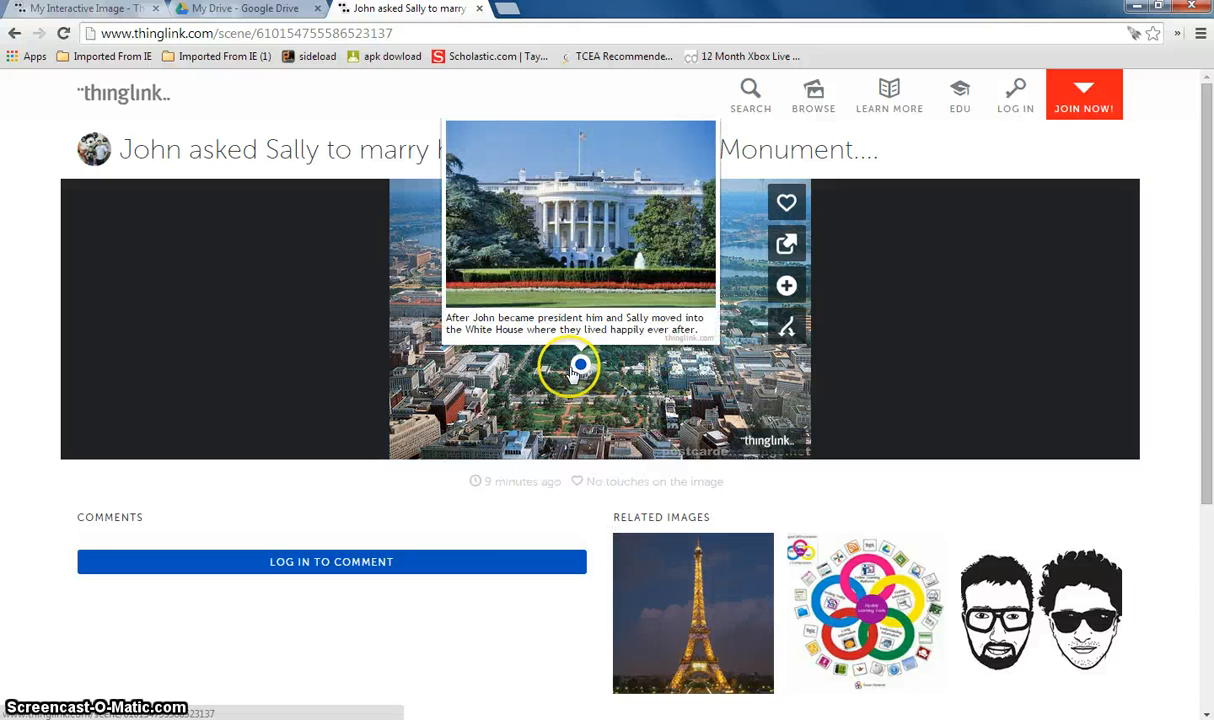